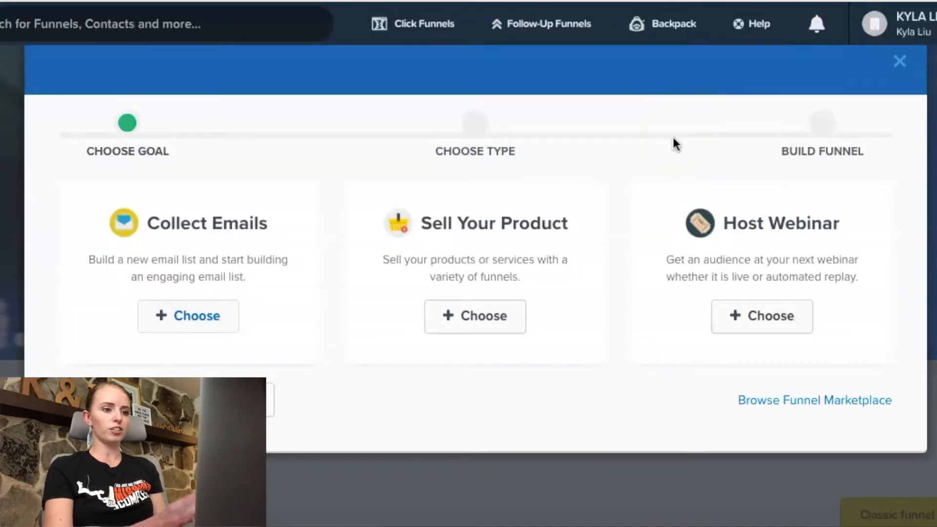
Step: Dismiss the goal-based funnel builder and open the Bridge Funnel type in the Funnel Hacker's Cookbook
left_click(900, 65)
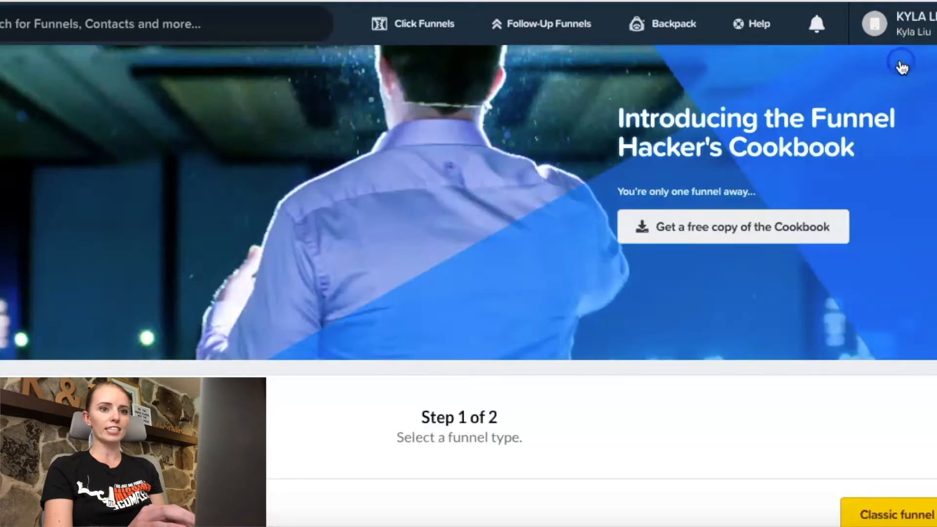
scroll(717, 205, "down", 10)
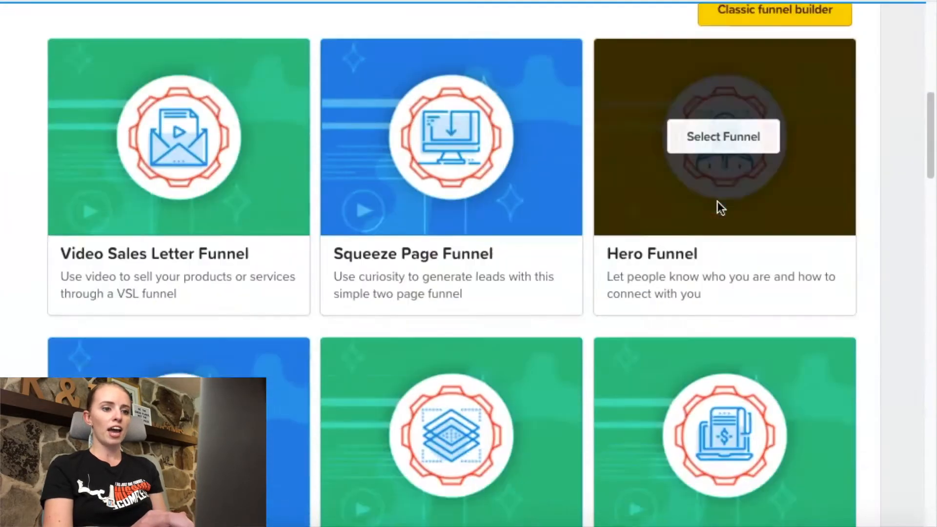
scroll(717, 201, "down", 20)
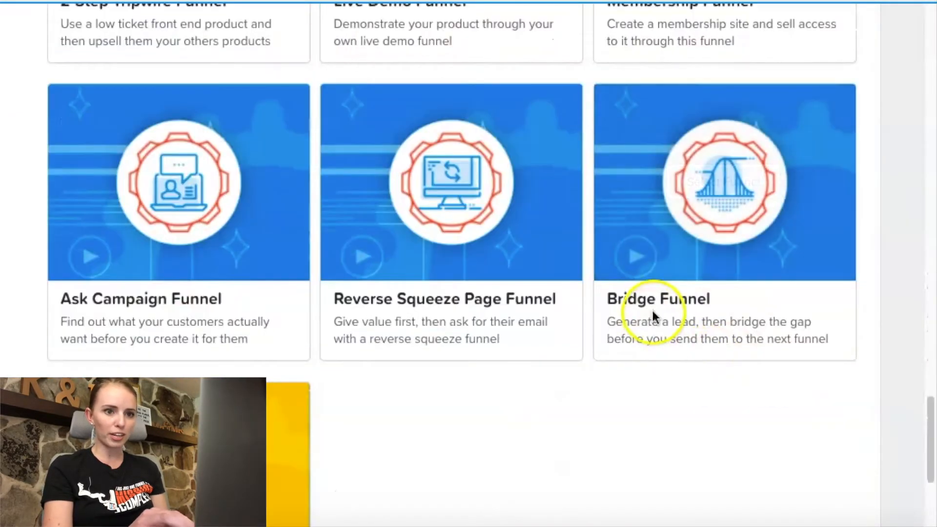
left_click(732, 183)
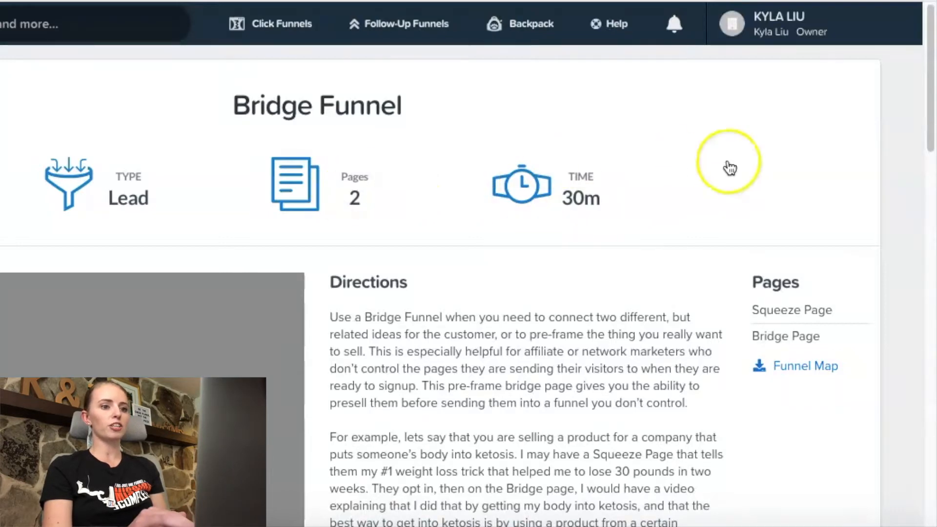
Step: Review the Bridge Funnel directions and templates, and get the free "Blank - Bridge Funnel" template
scroll(729, 169, "down", 1)
scroll(729, 168, "down", 3)
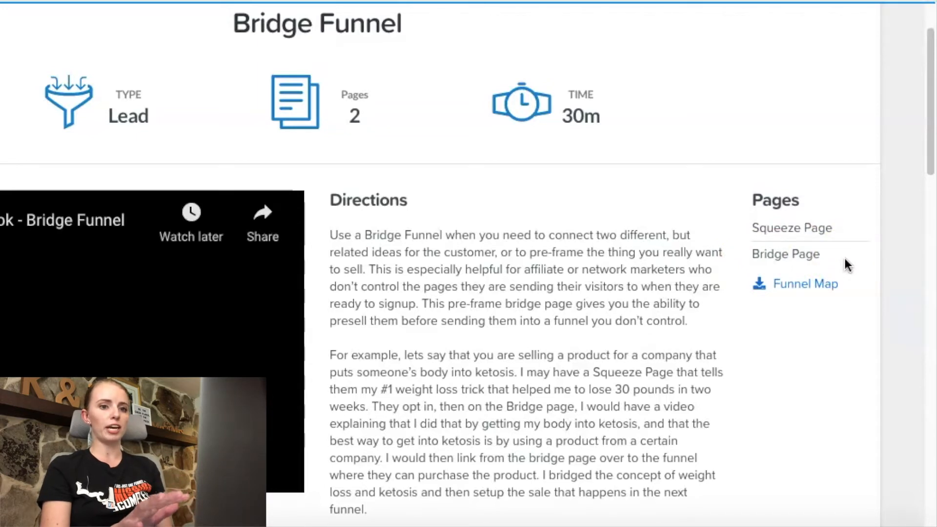
scroll(847, 265, "down", 2)
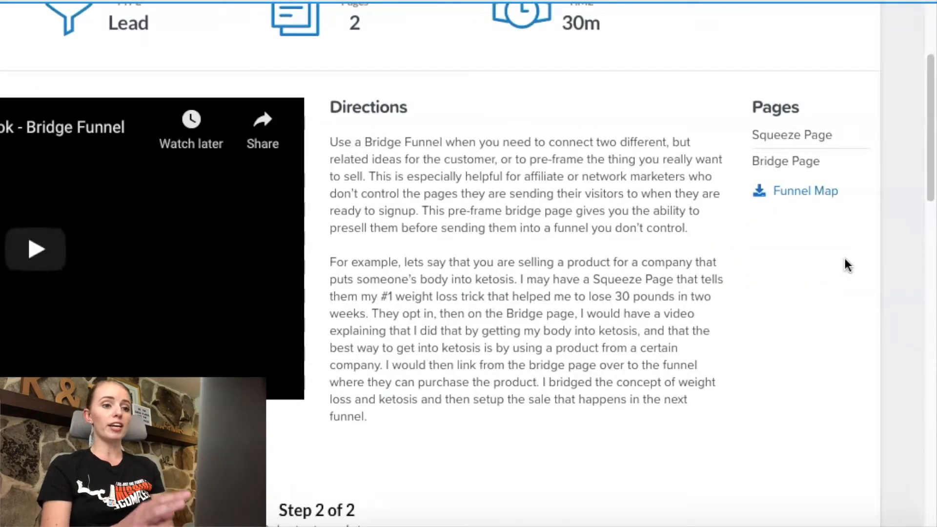
scroll(848, 265, "down", 12)
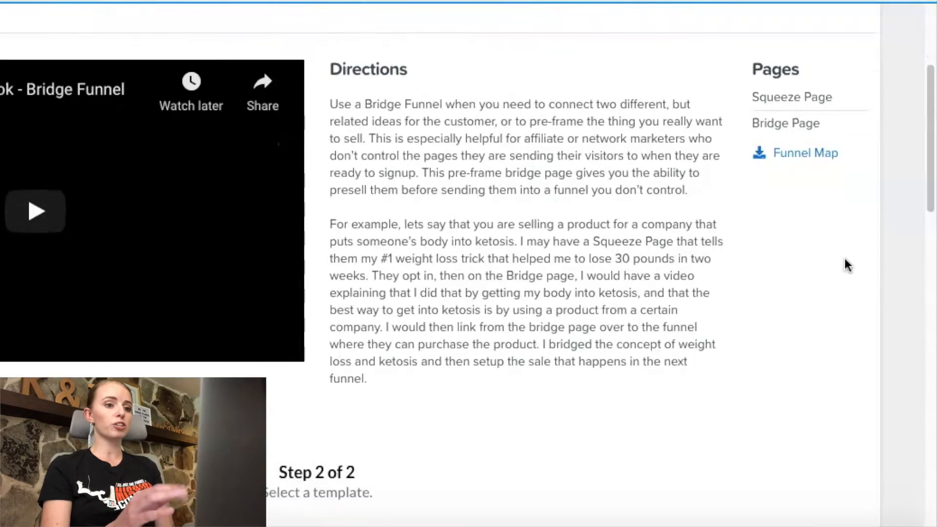
scroll(806, 273, "up", 2)
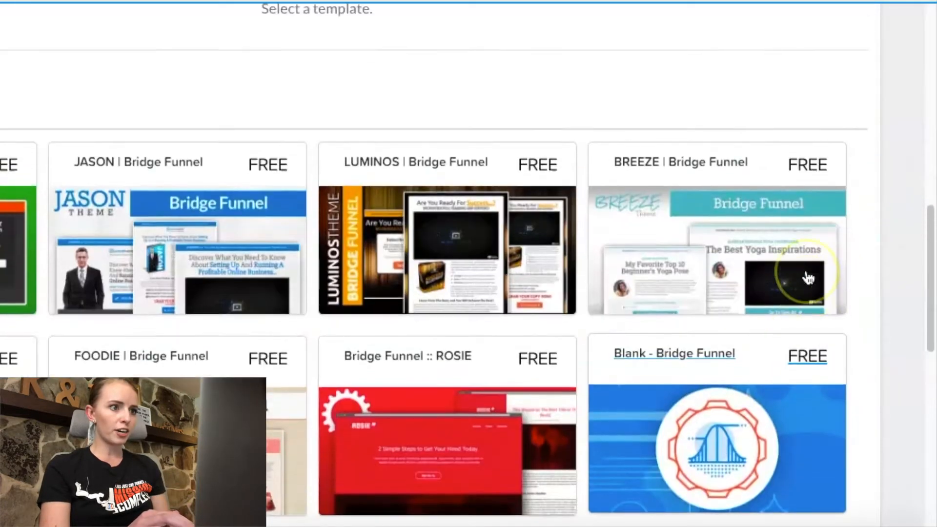
scroll(806, 274, "down", 5)
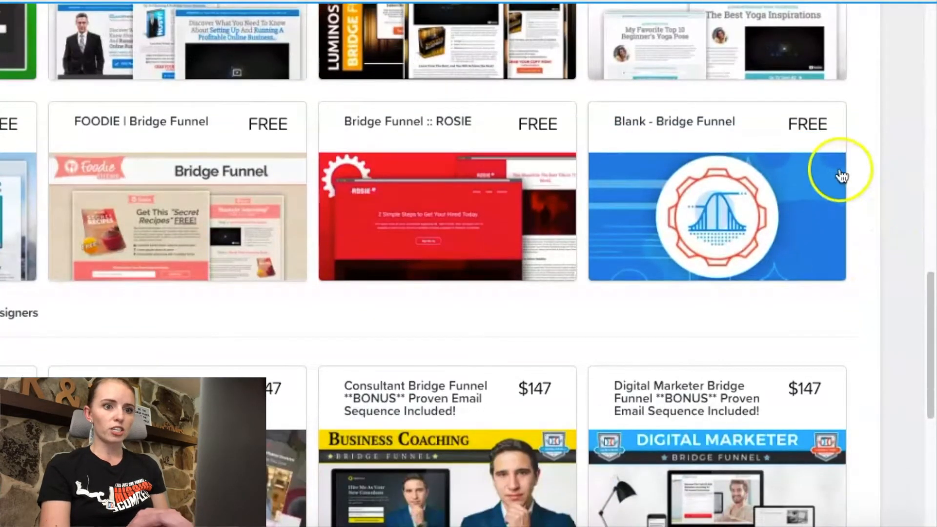
left_click(726, 176)
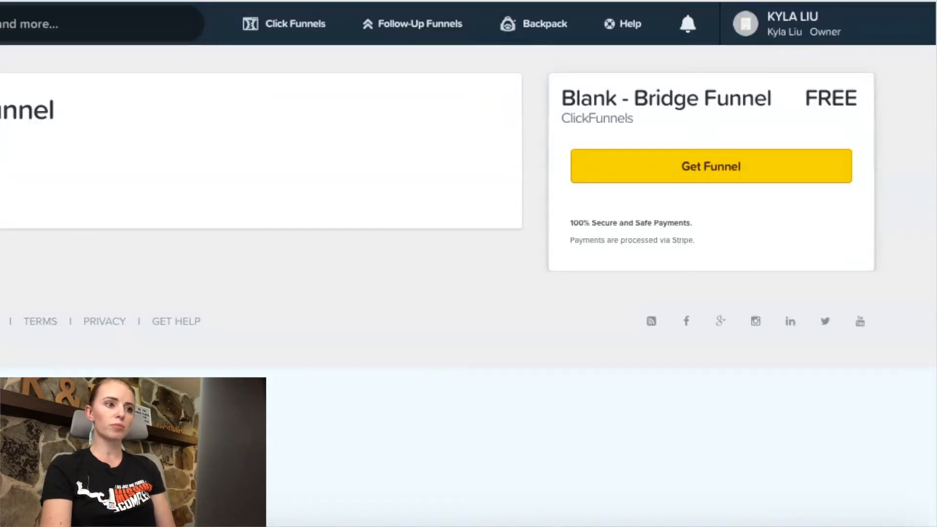
left_click(705, 170)
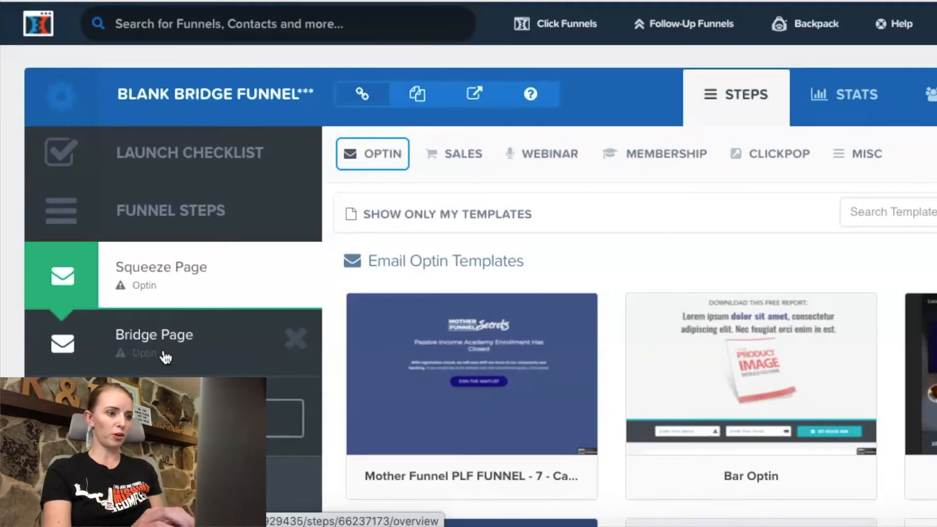
Step: Delete the Squeeze Page step from the blank bridge funnel
scroll(166, 360, "down", 1)
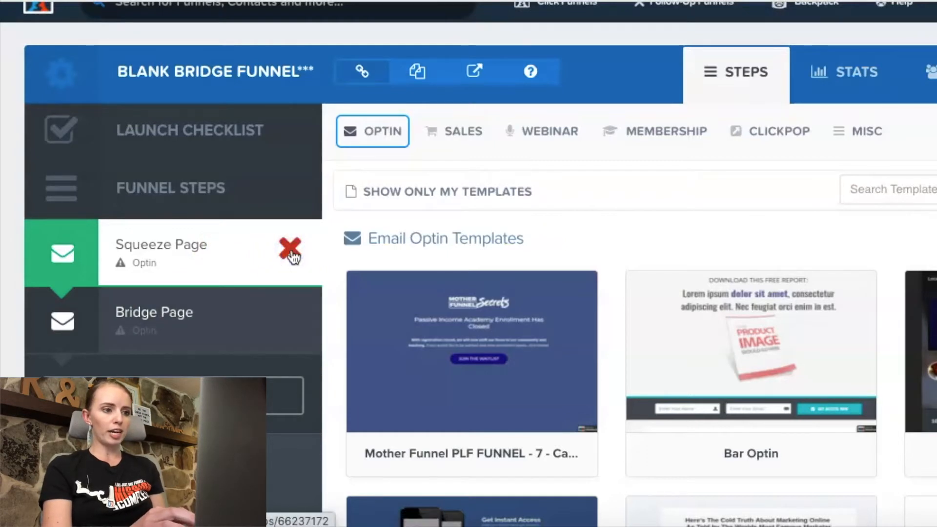
left_click(291, 254)
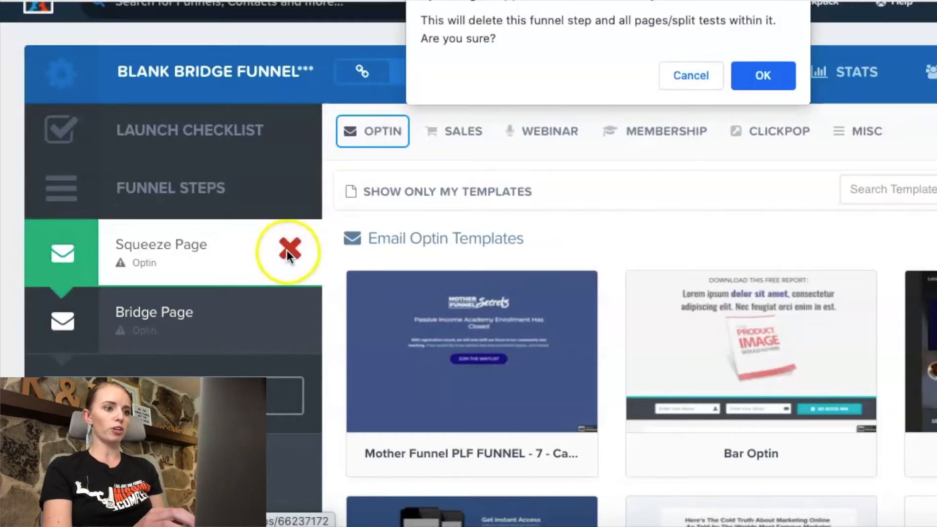
left_click(756, 74)
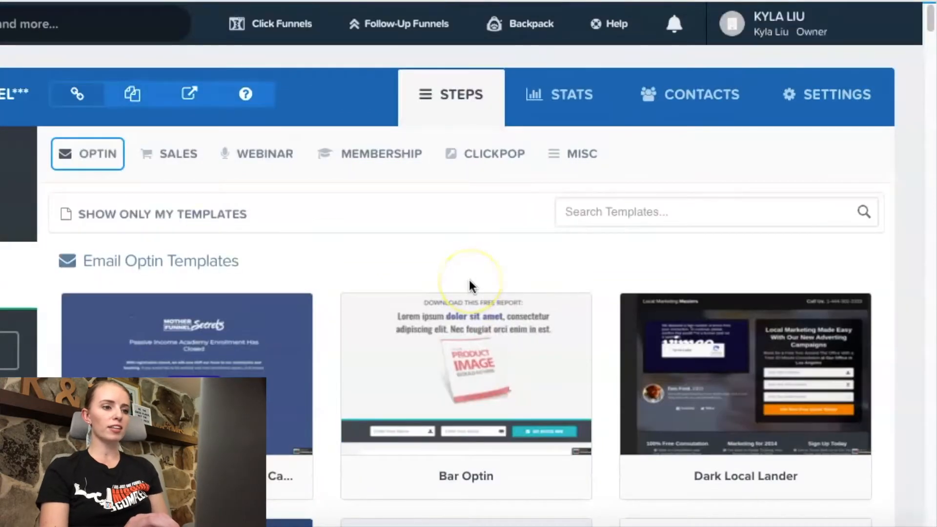
Step: Create the Bridge Page from the blank "Fresh Start" template in the Misc category
left_click(358, 268)
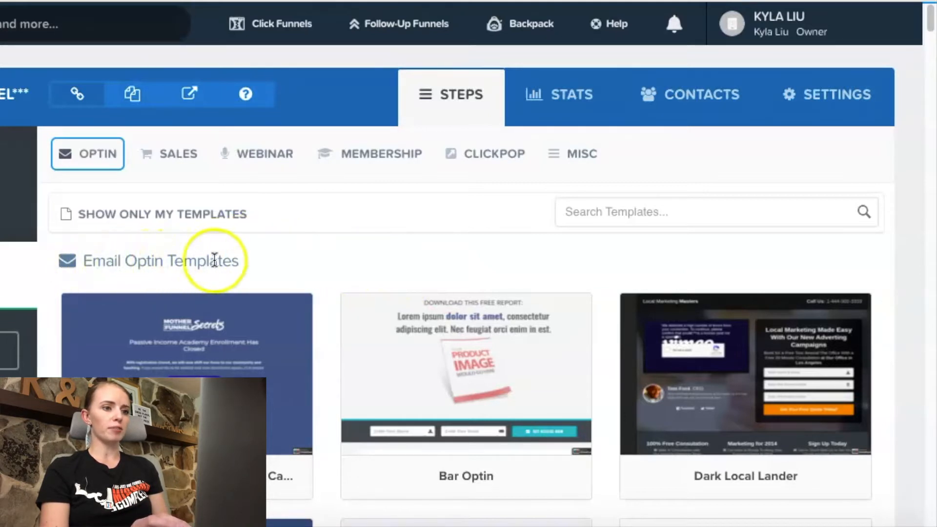
mouse_move(432, 155)
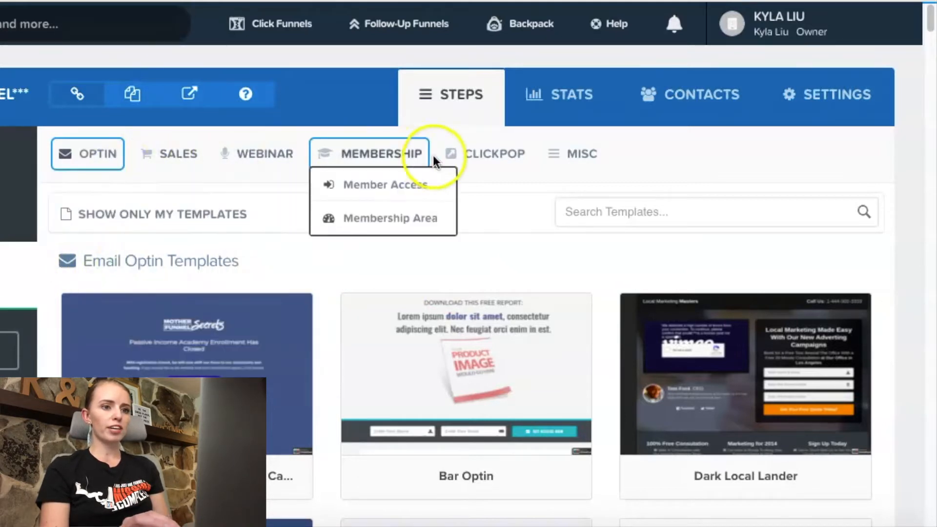
left_click(565, 156)
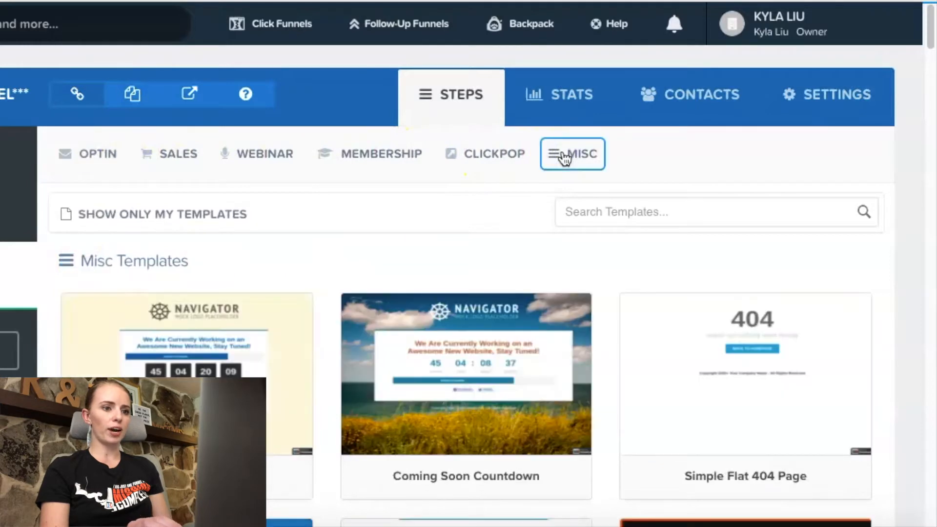
scroll(608, 317, "down", 3)
scroll(609, 318, "down", 20)
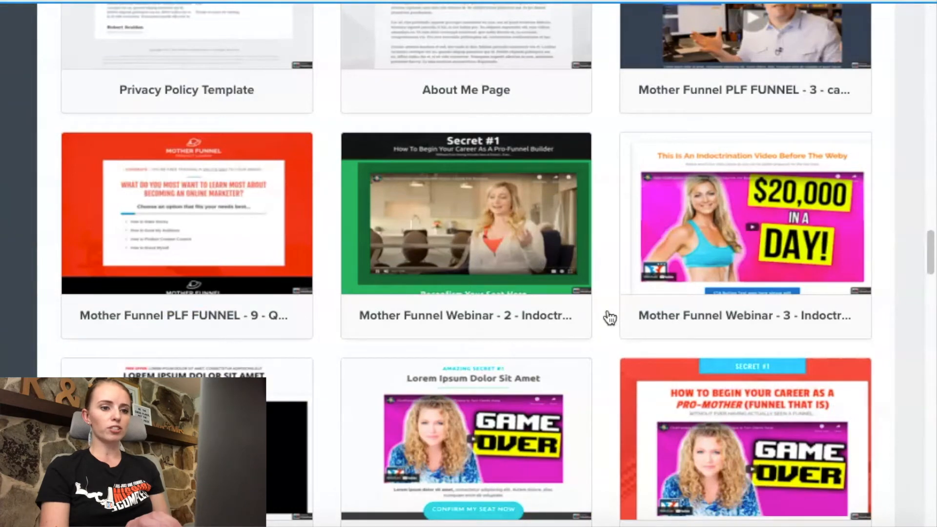
scroll(696, 359, "down", 10)
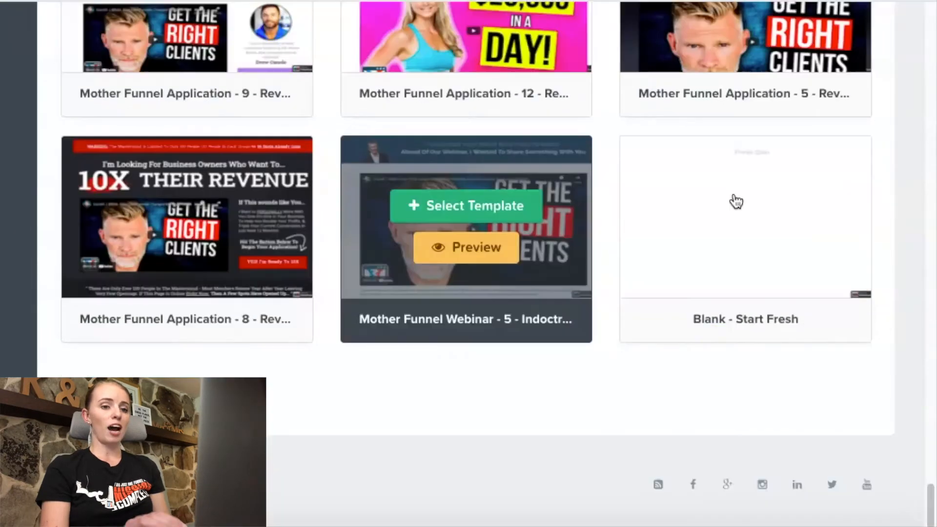
left_click(791, 218)
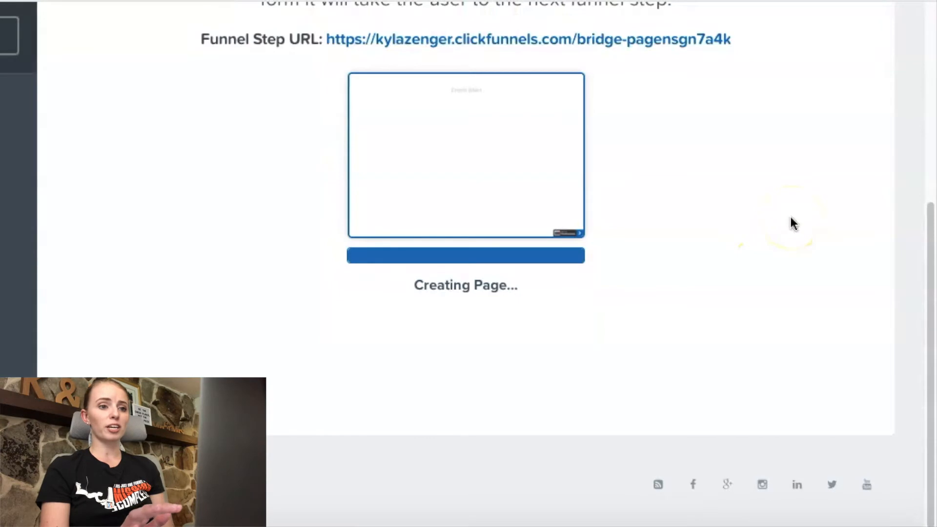
scroll(791, 222, "up", 1)
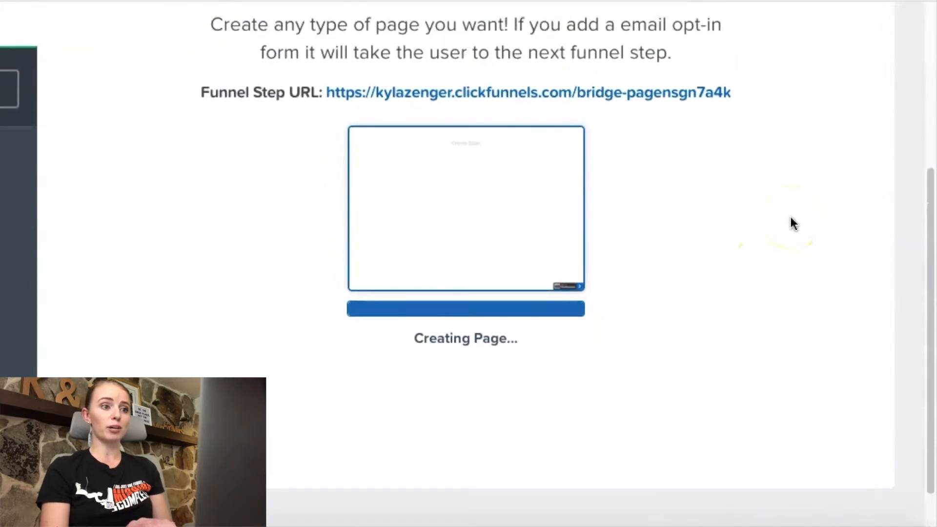
scroll(790, 222, "up", 2)
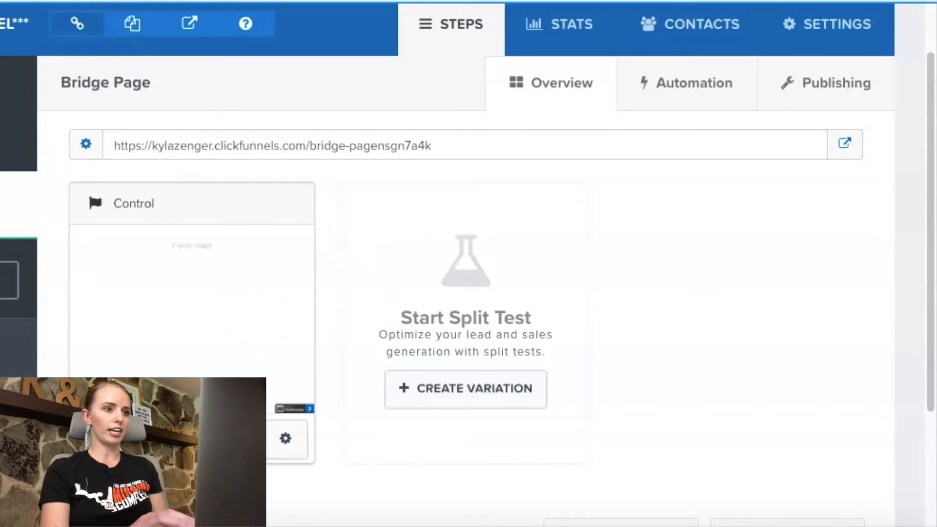
Step: Open the Bridge Page in the page editor and set its section width to Full Page
key("super+t")
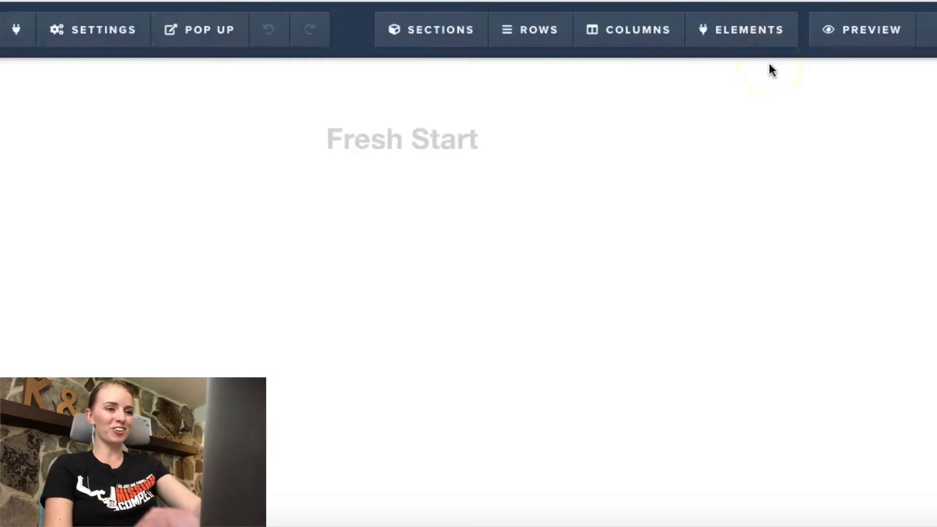
left_click(401, 138)
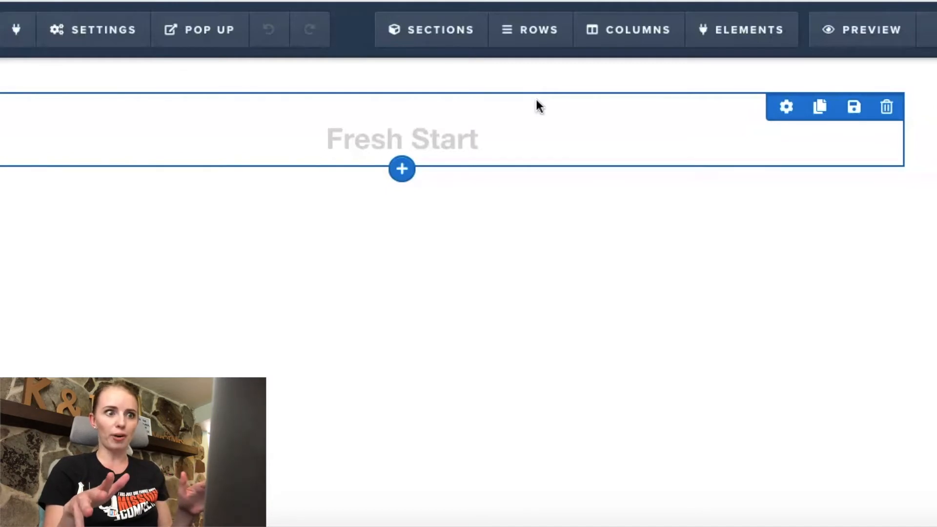
left_click(520, 139)
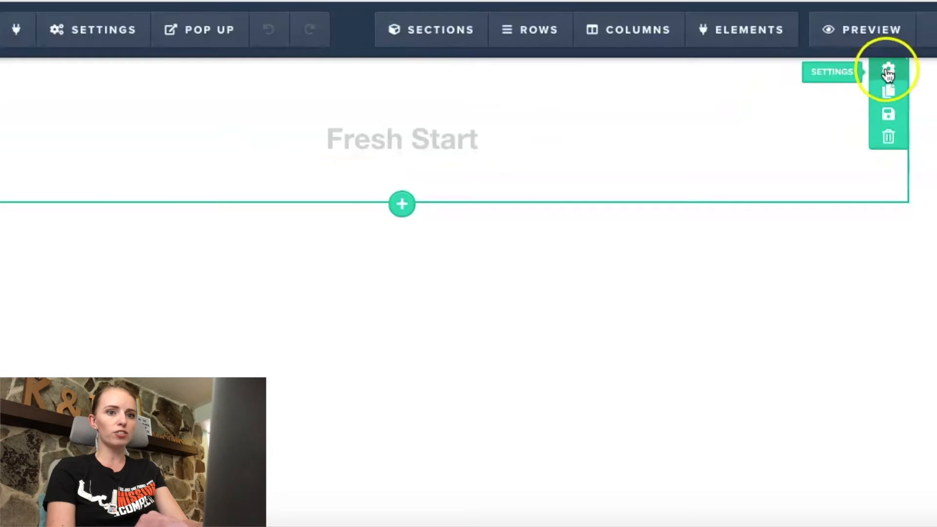
left_click(888, 73)
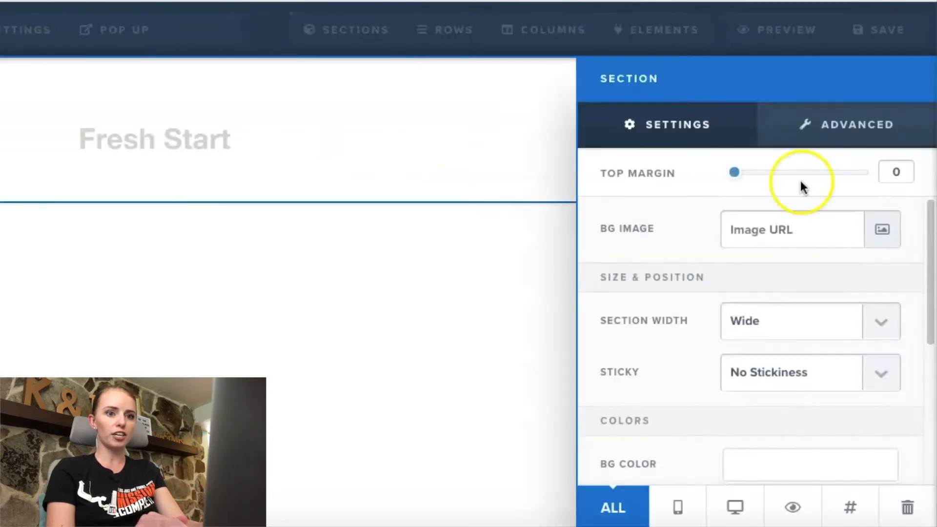
scroll(800, 259, "down", 1)
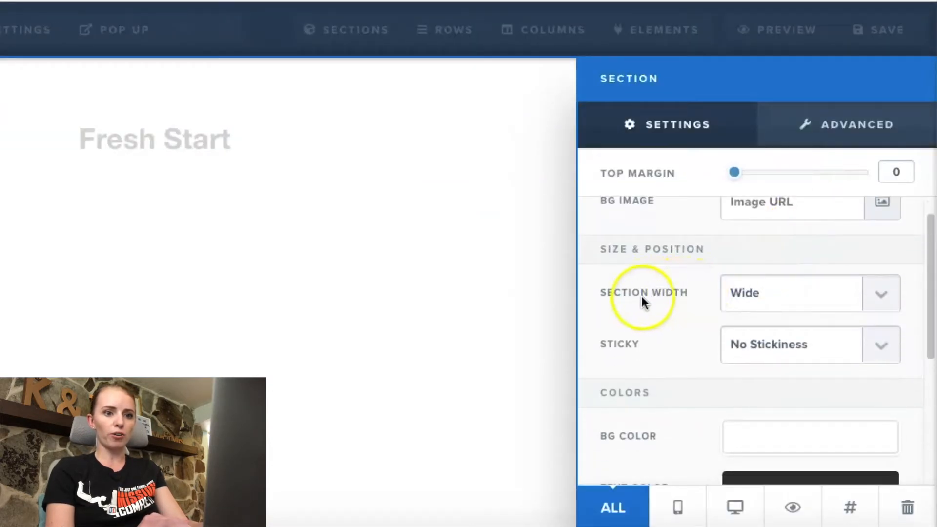
left_click(876, 297)
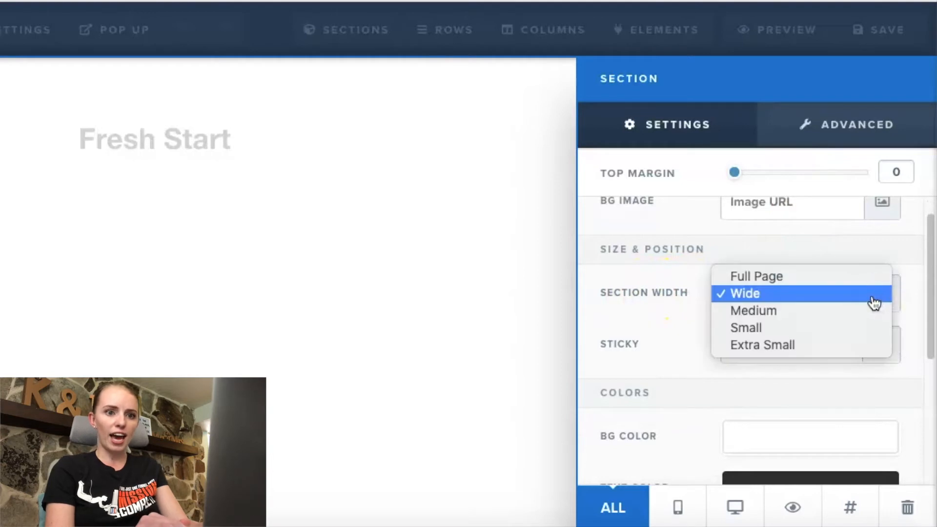
left_click(866, 281)
left_click(460, 238)
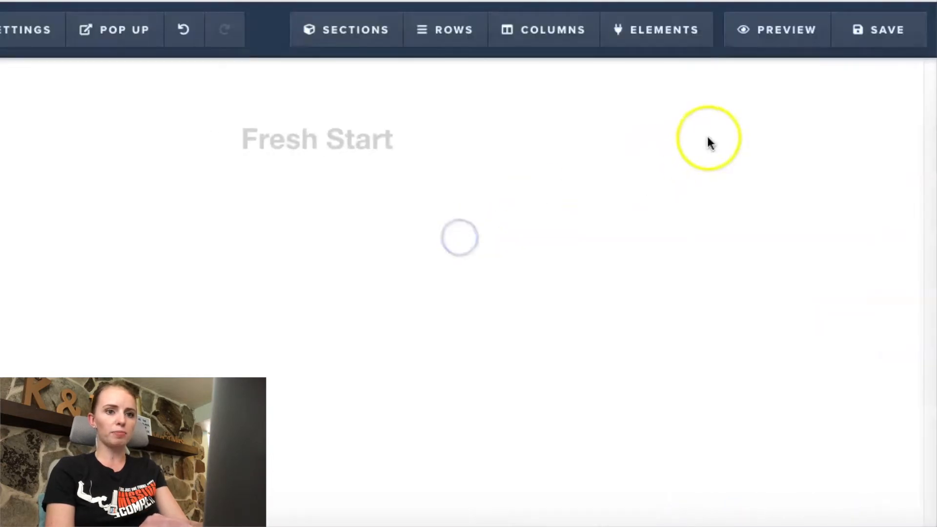
Step: Replace the "Fresh Start" headline with the note's text "How to shake up weekly dinners without spending a fortune on ingredients."
left_click(475, 136)
left_click_drag(582, 141, 284, 259)
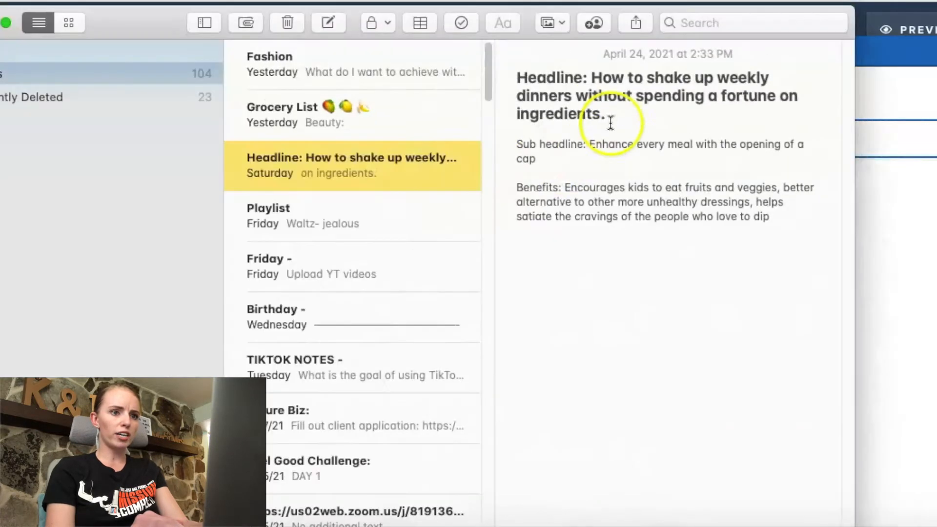
left_click_drag(614, 120, 592, 77)
key("super+c")
left_click(927, 230)
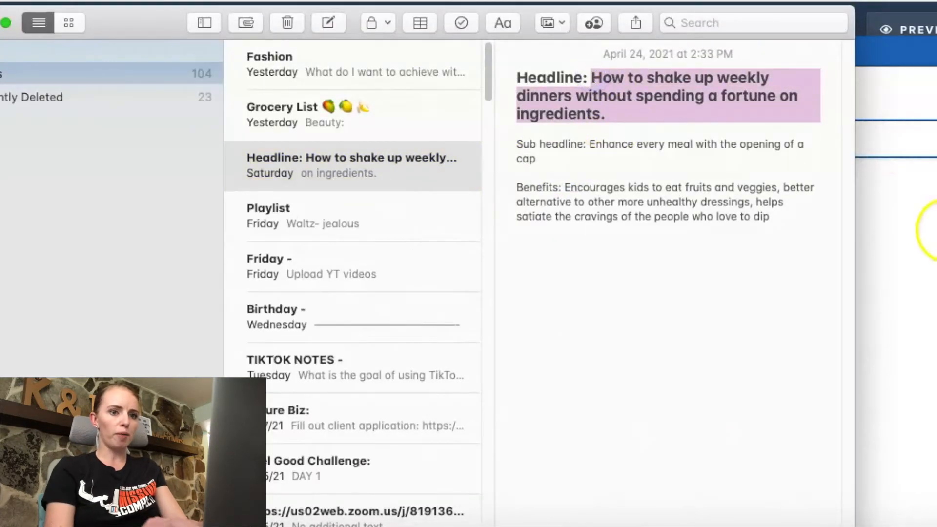
left_click_drag(564, 138, 369, 137)
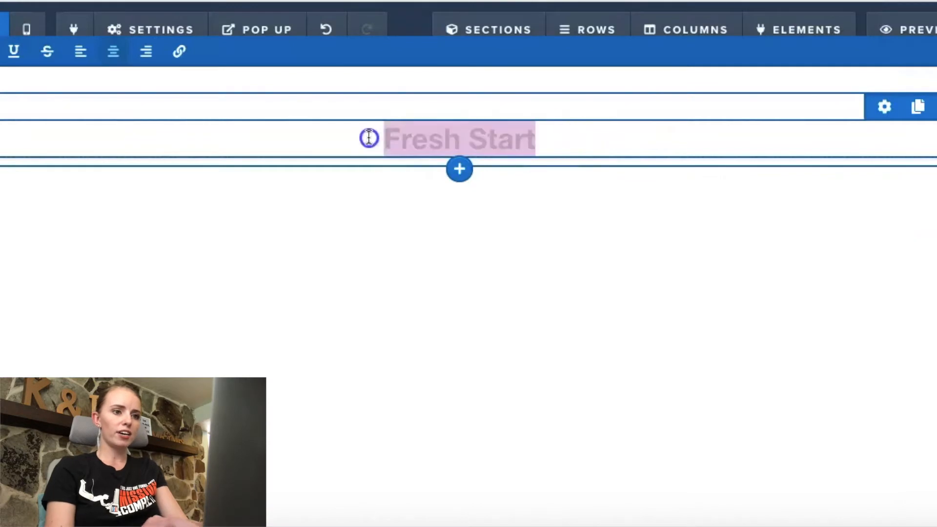
key("super+v")
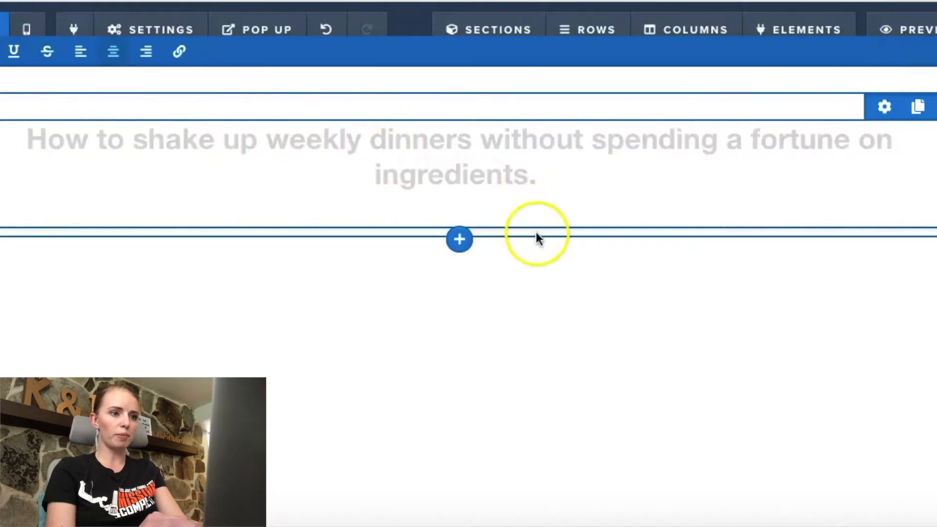
left_click(595, 320)
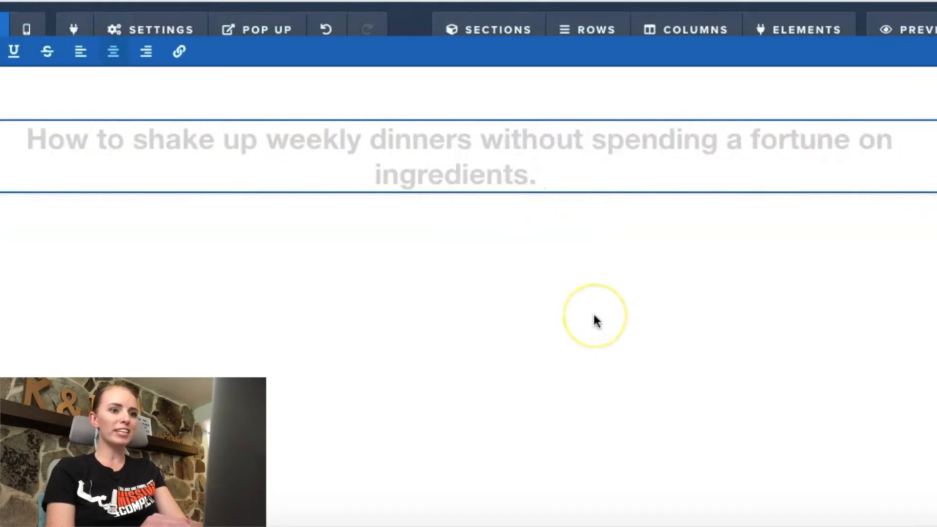
left_click(665, 316)
left_click(628, 160)
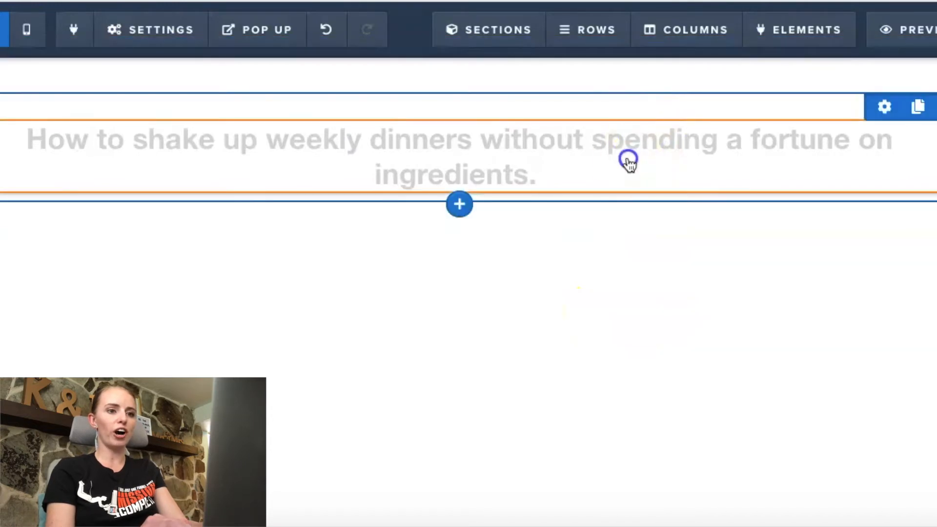
left_click(862, 275)
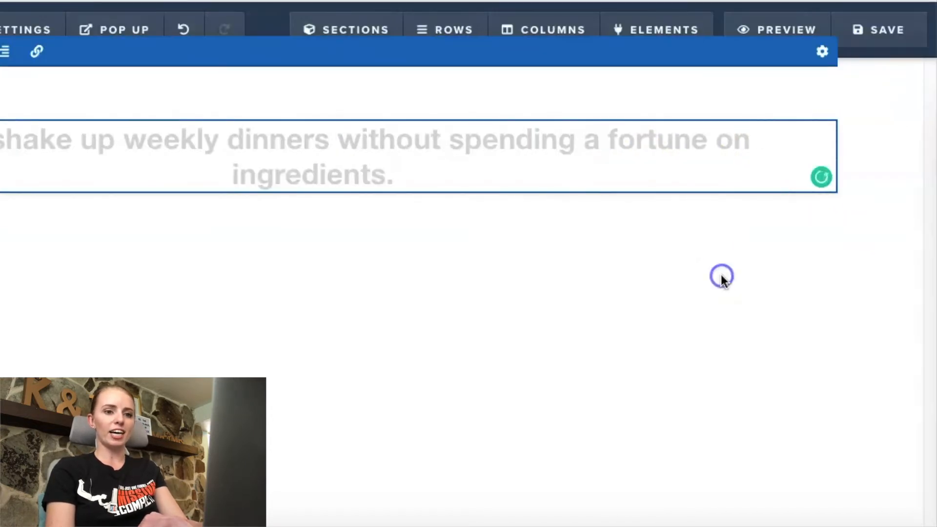
Step: Set the headline's text color to black (#000000) and its font family to Fjalla One
mouse_move(870, 111)
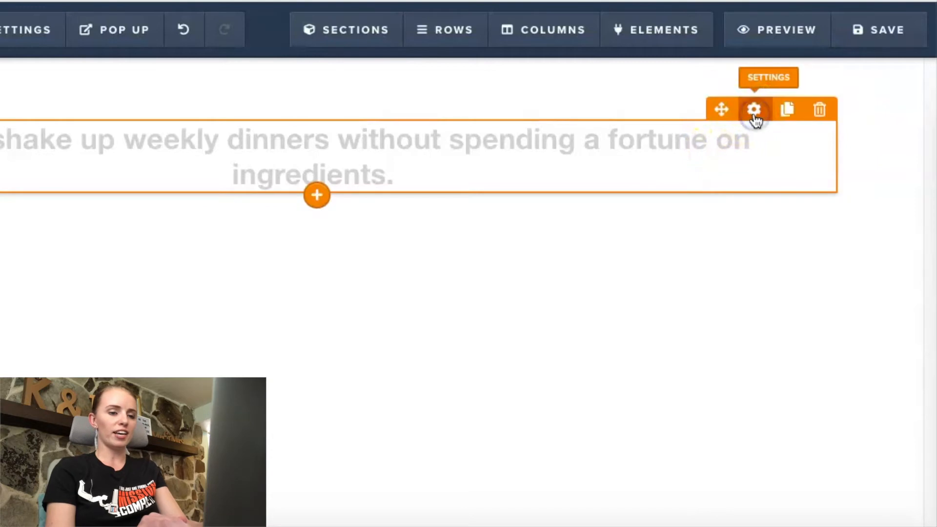
left_click(755, 115)
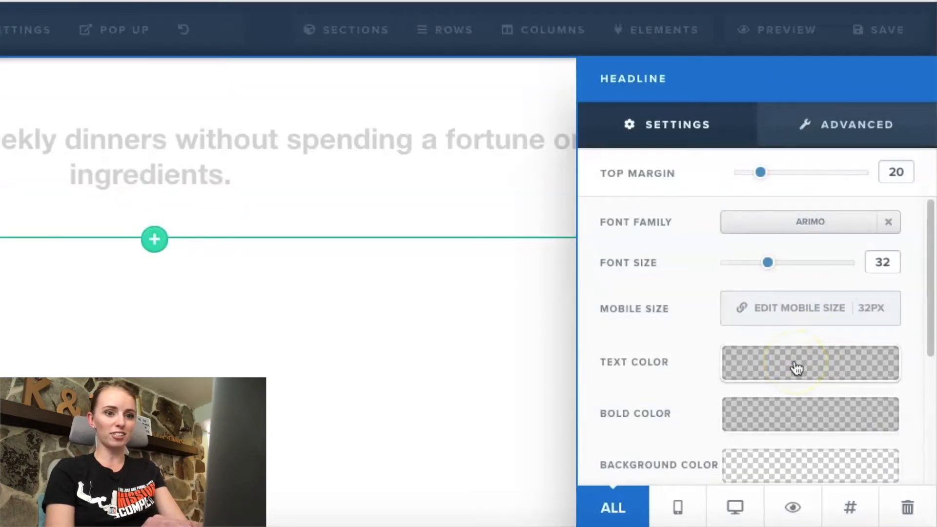
left_click(795, 365)
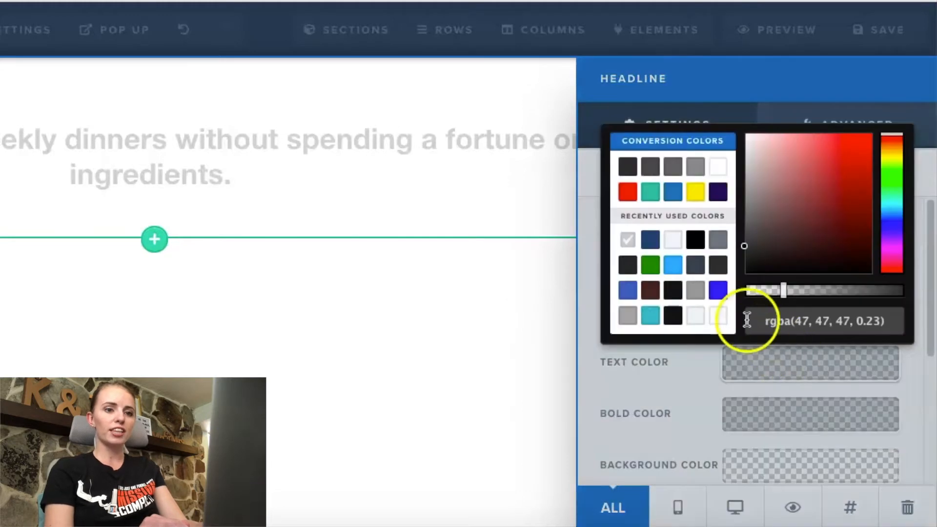
left_click(695, 239)
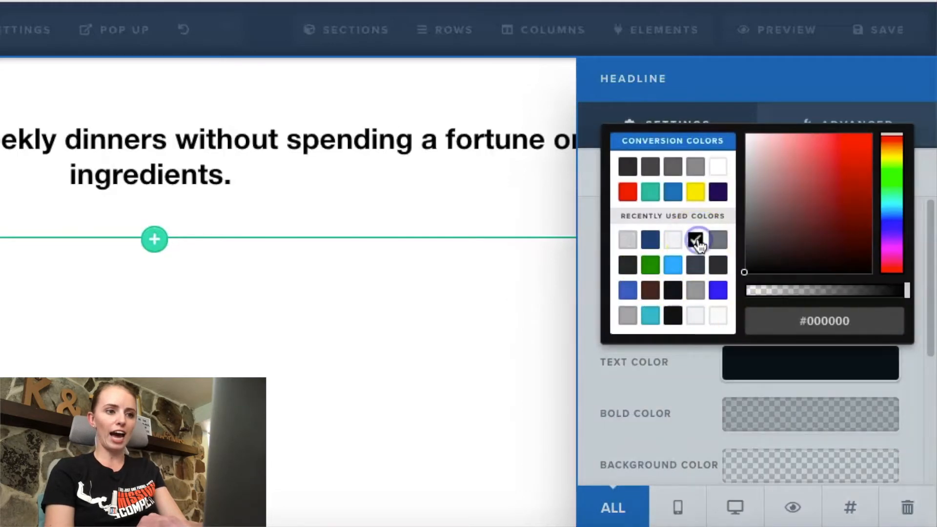
left_click(686, 376)
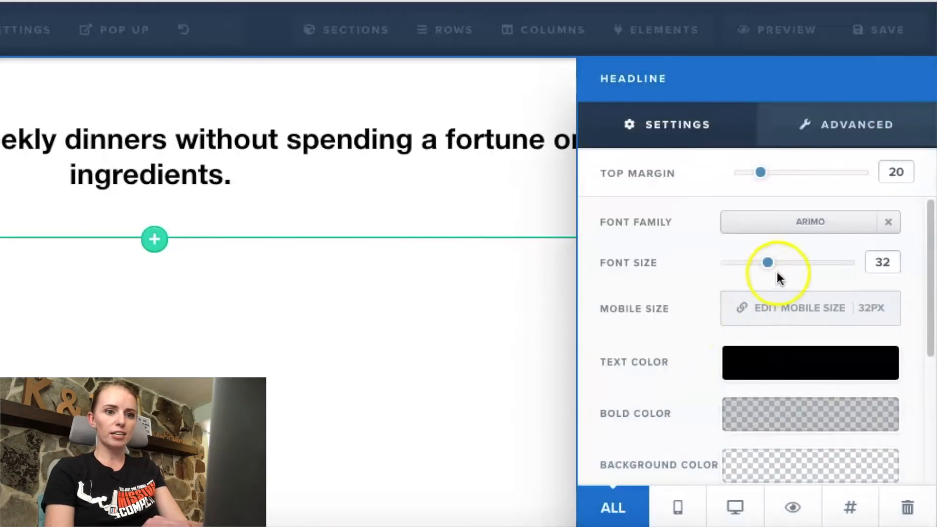
left_click(794, 224)
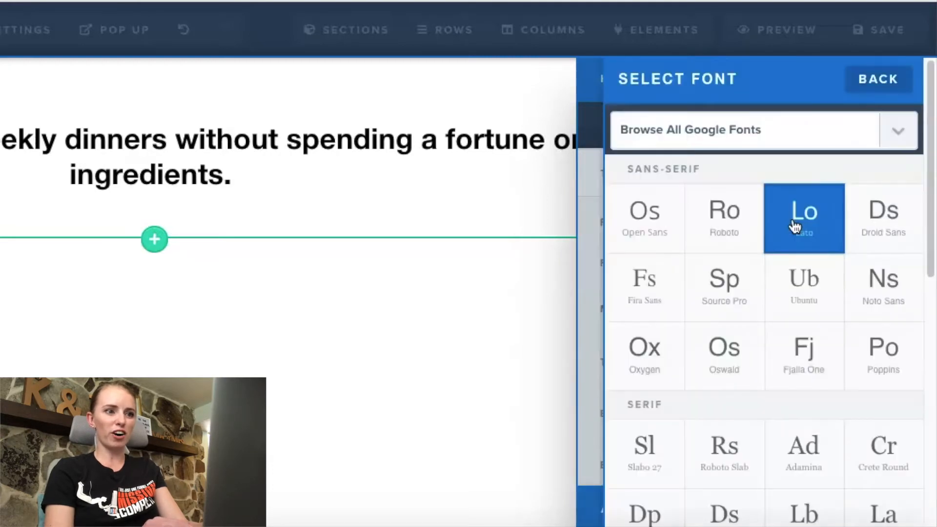
left_click(800, 348)
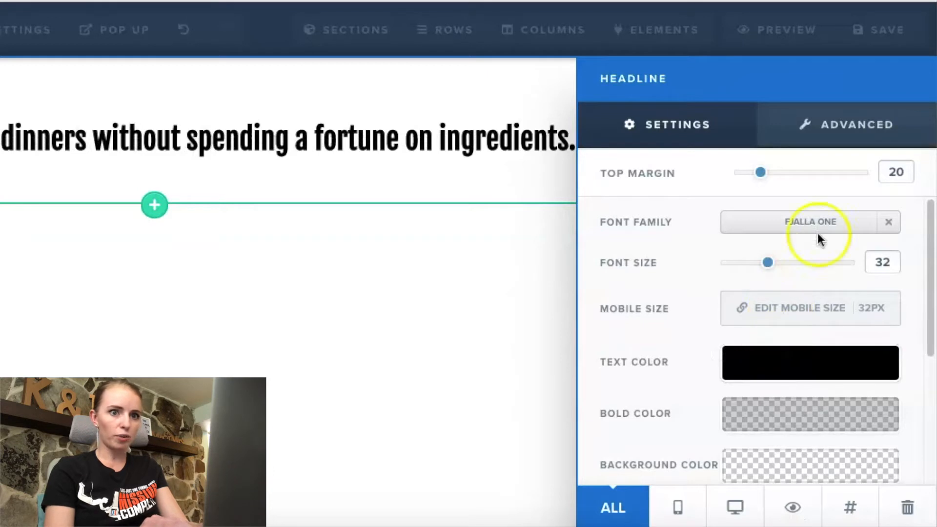
Step: Set the headline's text transform to Uppercase after trying Capitalize
left_click(831, 121)
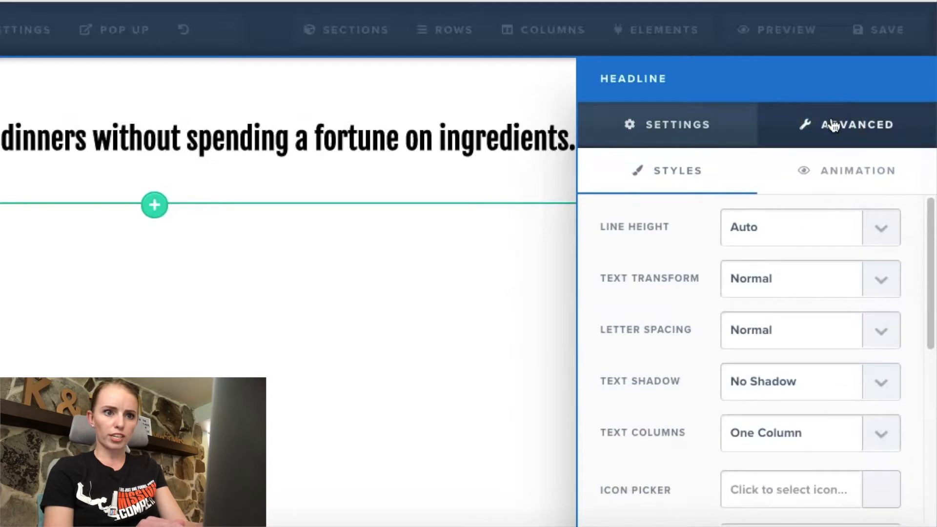
left_click(860, 237)
left_click(880, 287)
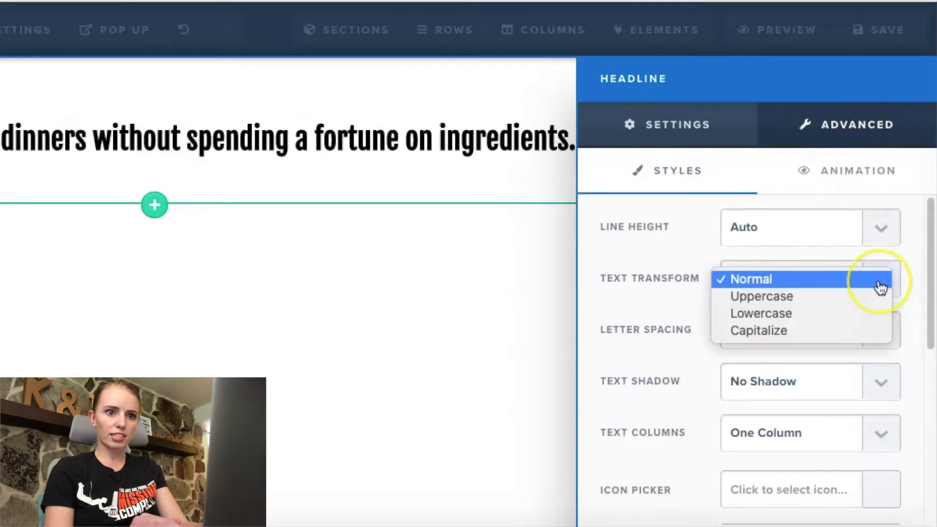
left_click(851, 333)
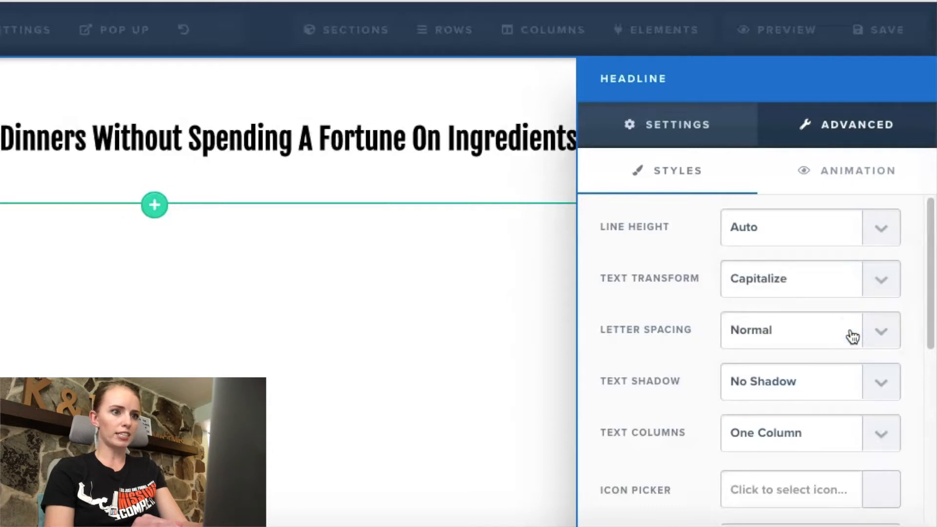
left_click(866, 287)
left_click(853, 256)
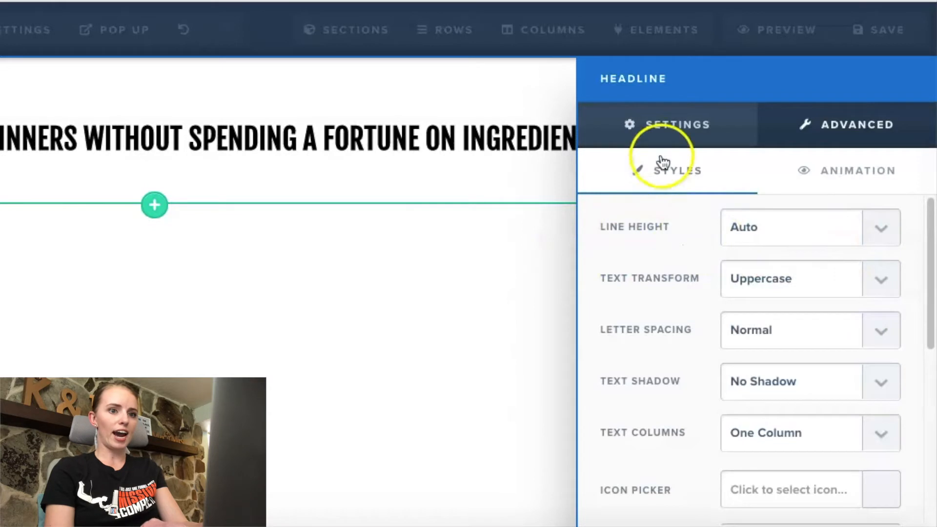
Step: Set the headline's font size to 56 and its top margin to 0
left_click(662, 126)
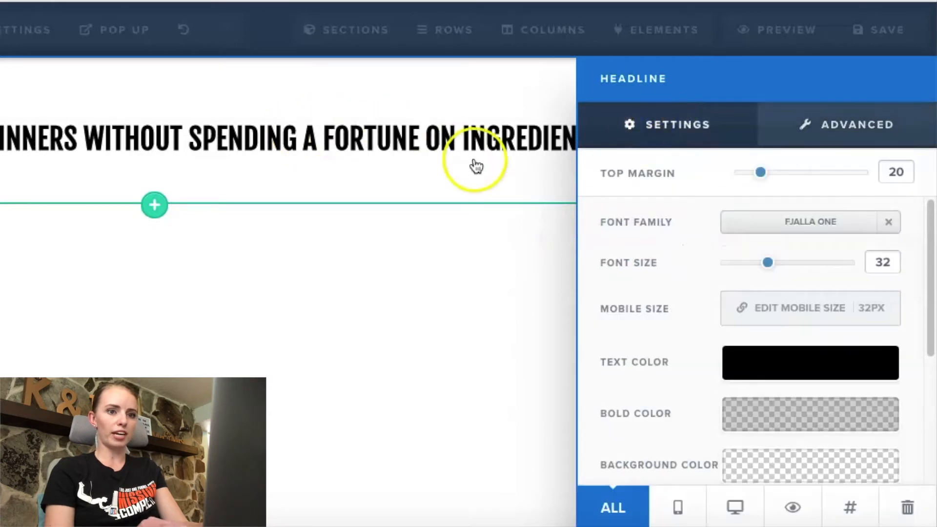
left_click_drag(770, 272, 817, 278)
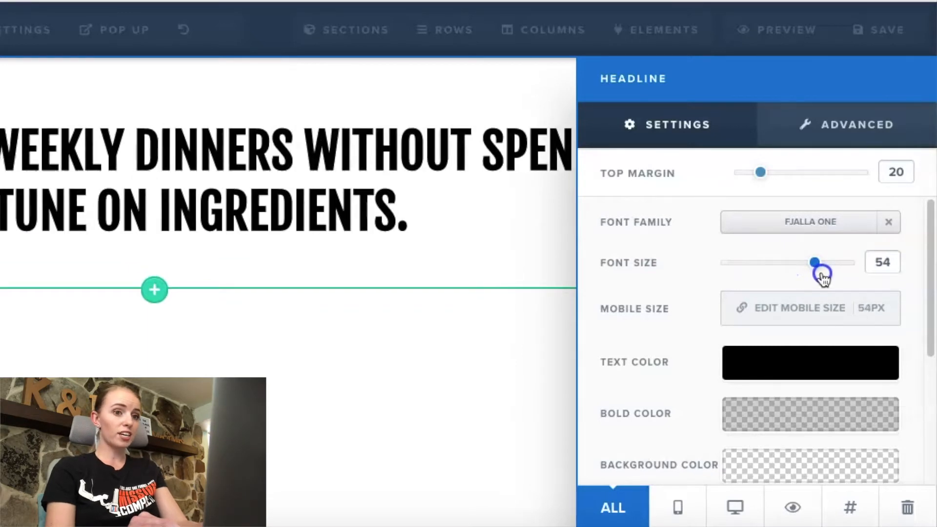
left_click_drag(823, 278, 823, 277)
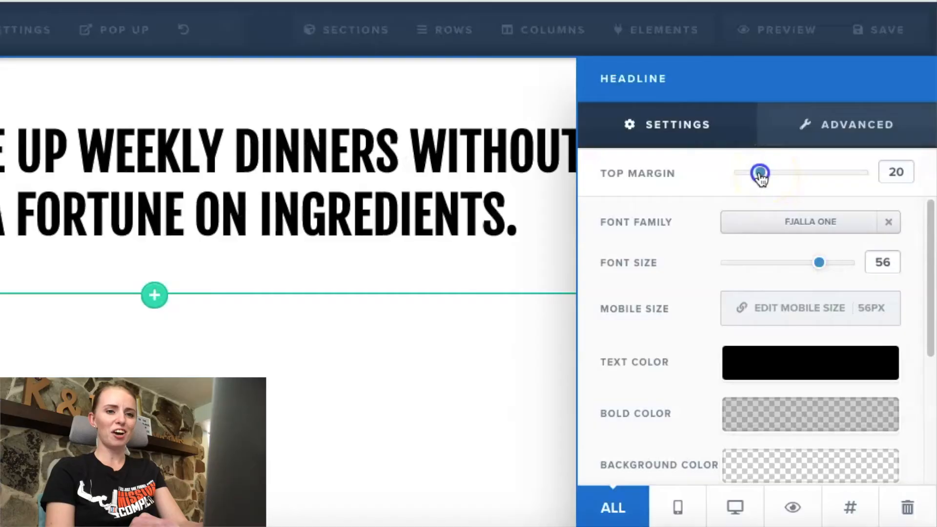
left_click_drag(750, 176, 739, 175)
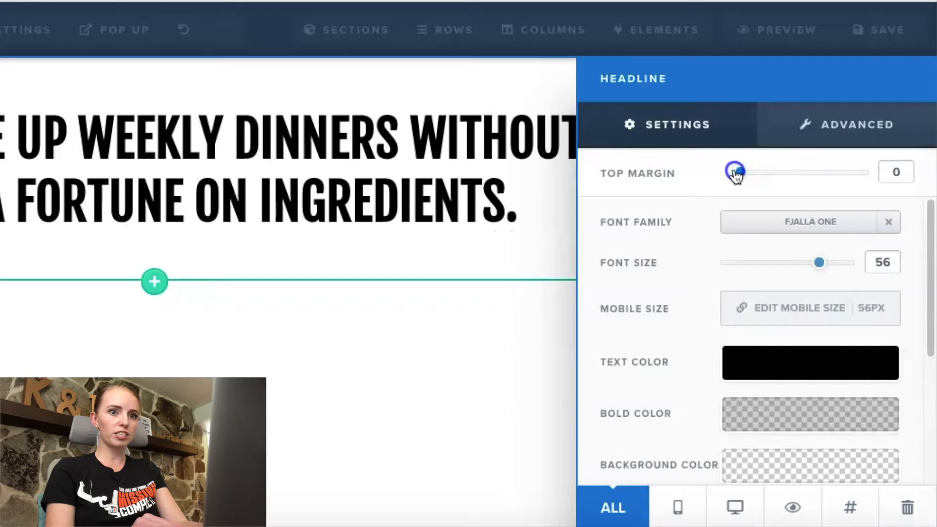
left_click_drag(725, 171, 724, 171)
left_click(462, 329)
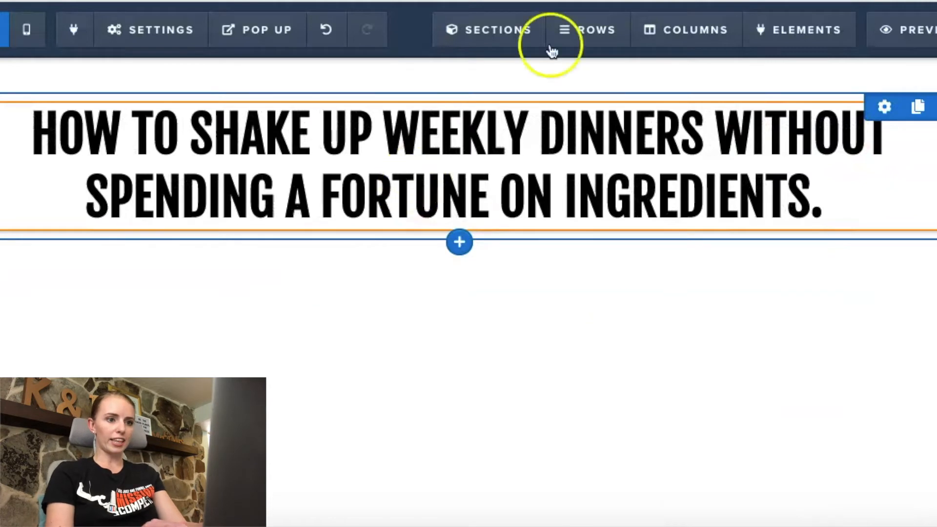
Step: Add a sub-headline under the headline with the note's text "Enhance every meal with the opening of a cap"
left_click(459, 235)
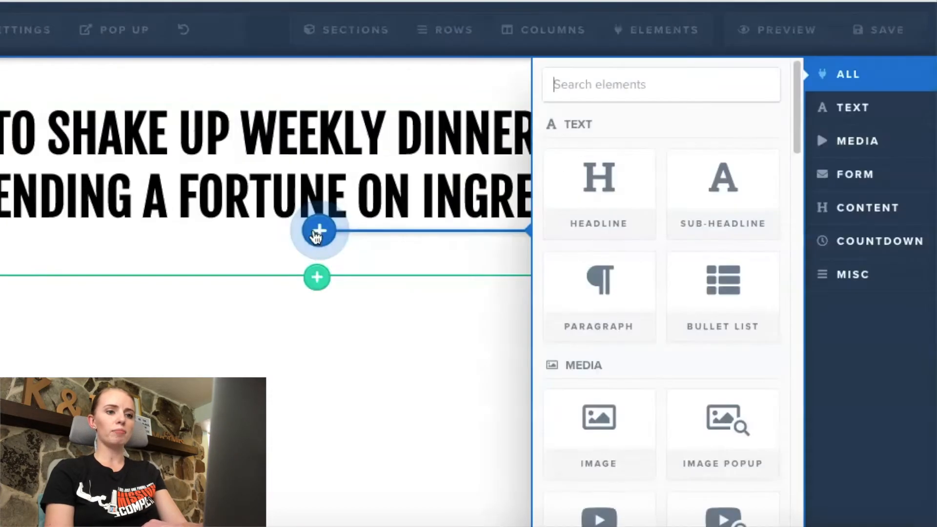
left_click_drag(711, 202, 714, 200)
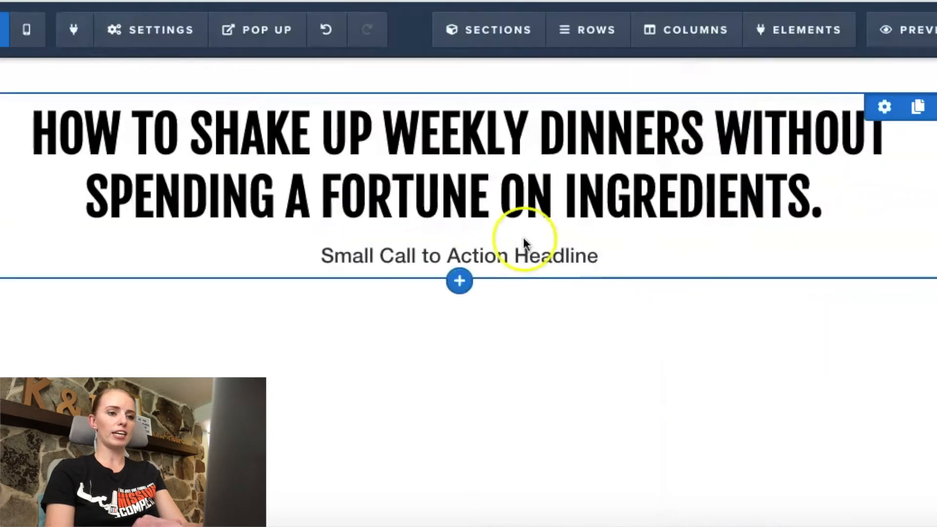
key("super+Tab")
left_click(582, 155)
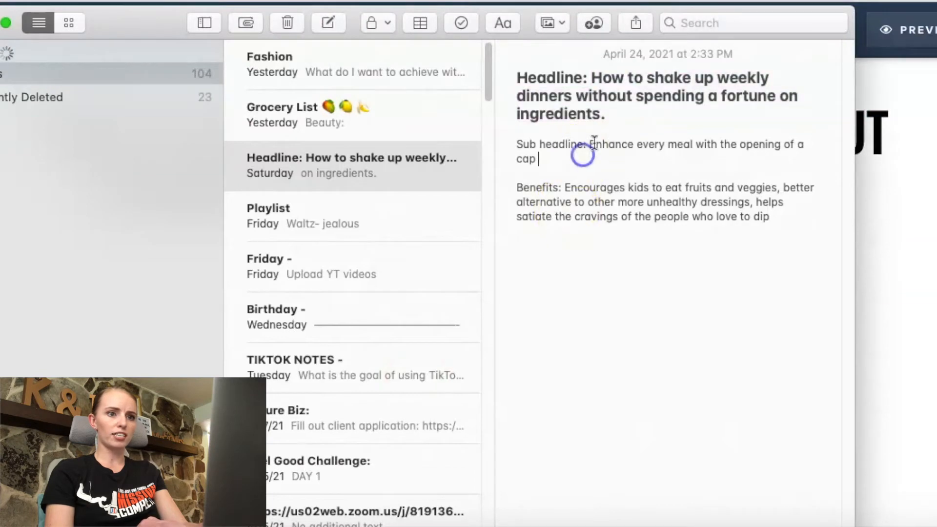
left_click_drag(589, 144, 591, 157)
key("super+c")
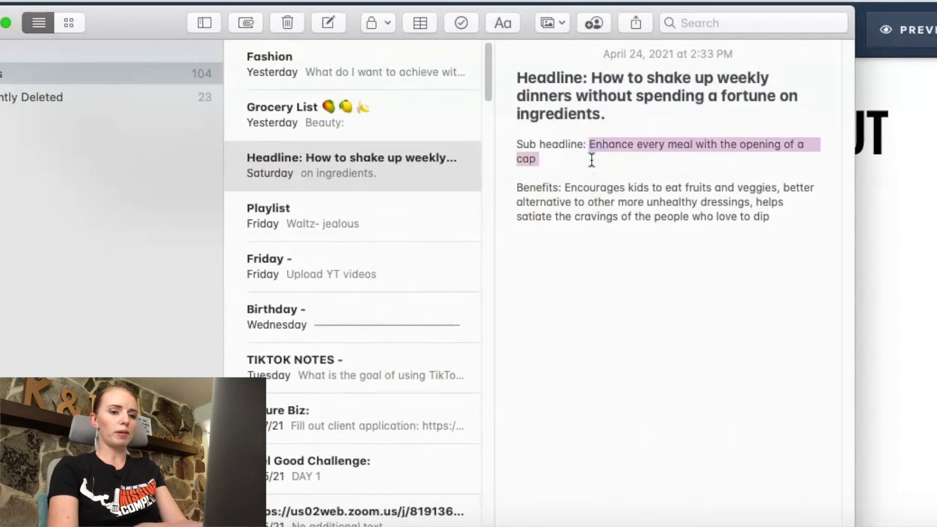
left_click(930, 230)
left_click(542, 249)
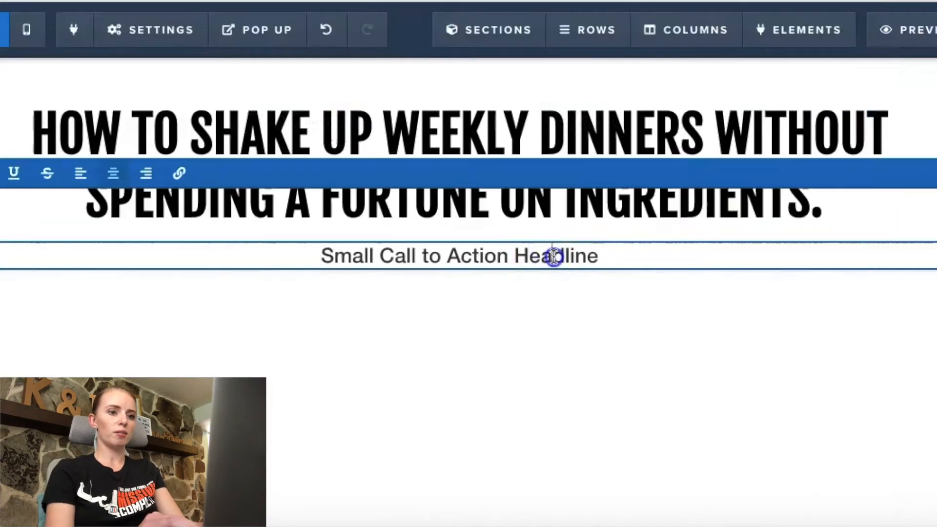
triple_click(554, 256)
key("super+v")
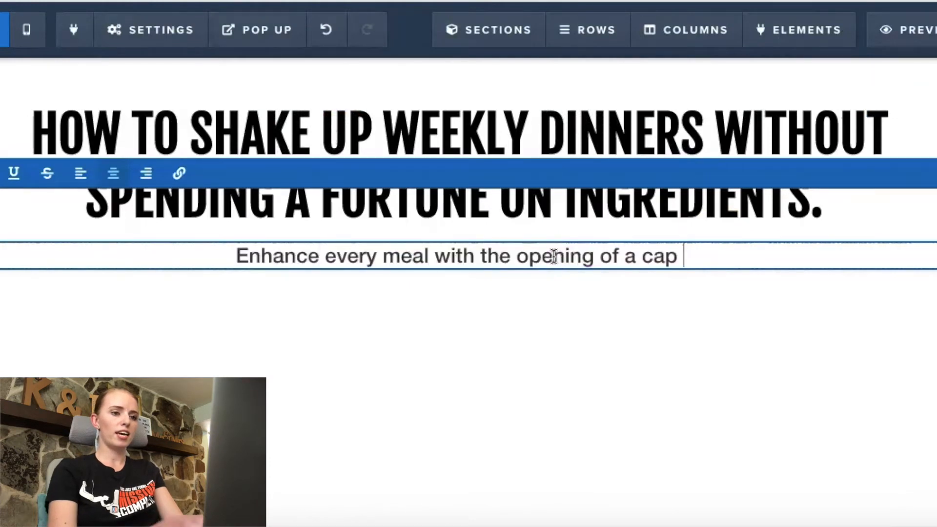
left_click(644, 323)
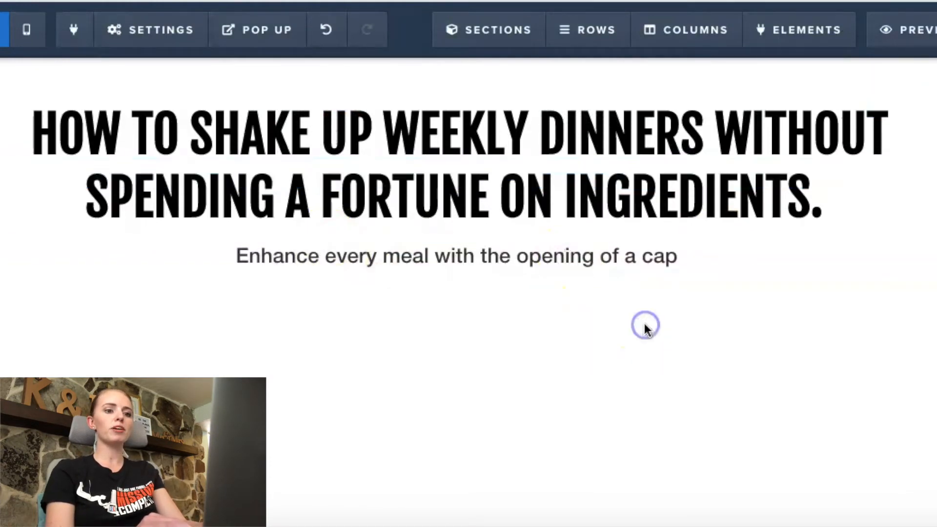
Step: Set the sub-headline's text color to #111111 and look through the available fonts without changing the font family
left_click(895, 233)
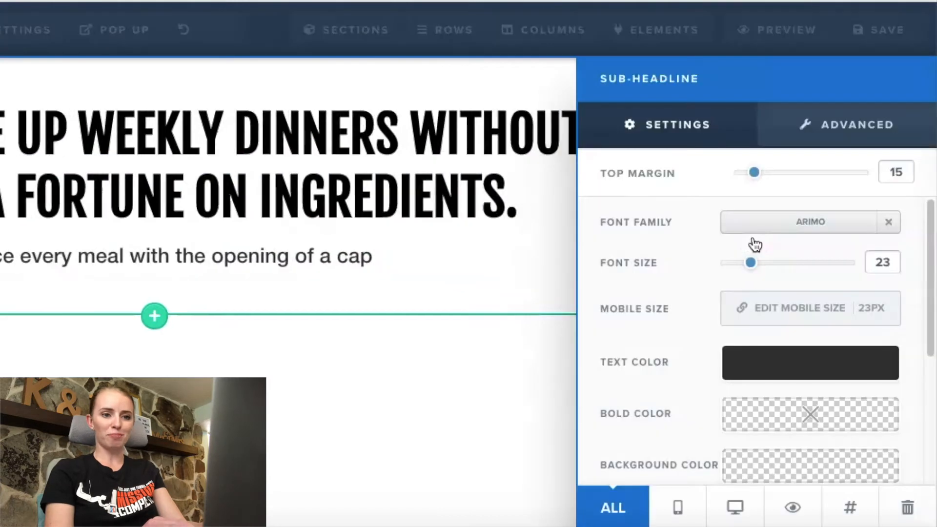
left_click(762, 363)
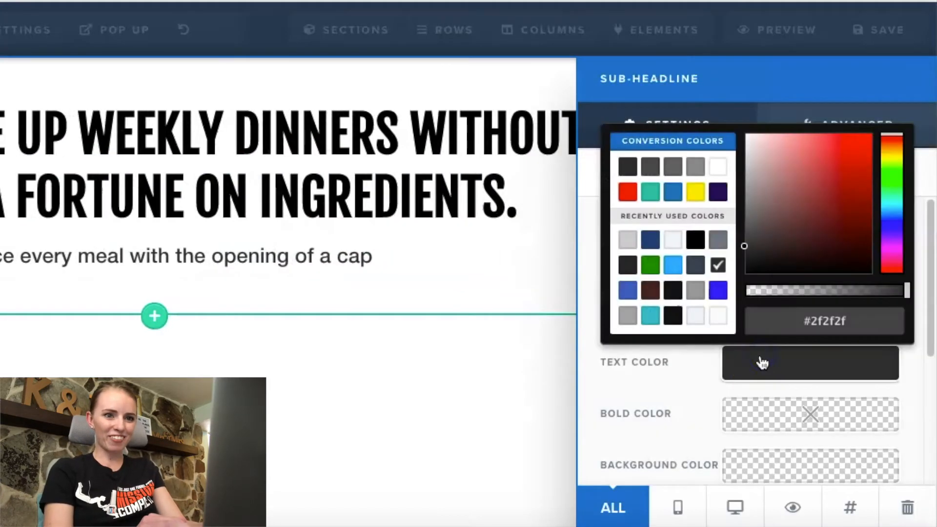
left_click(672, 316)
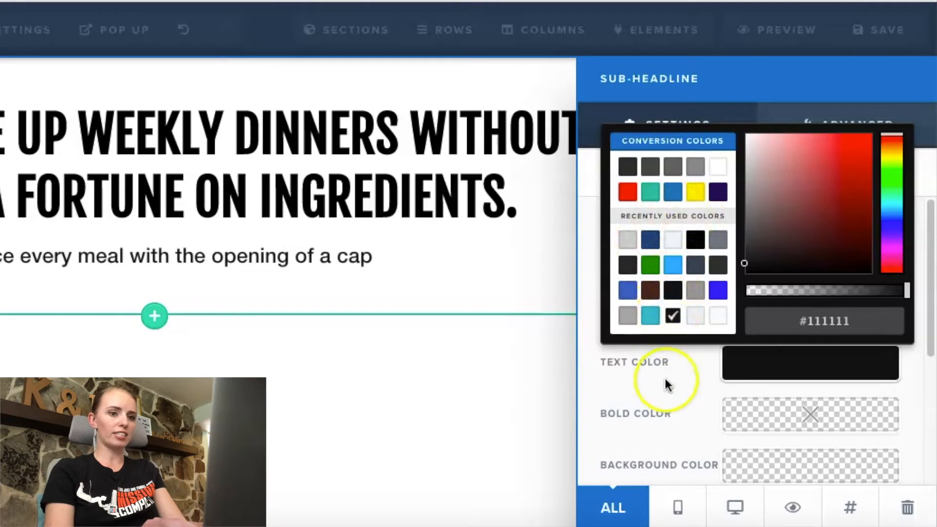
left_click(686, 390)
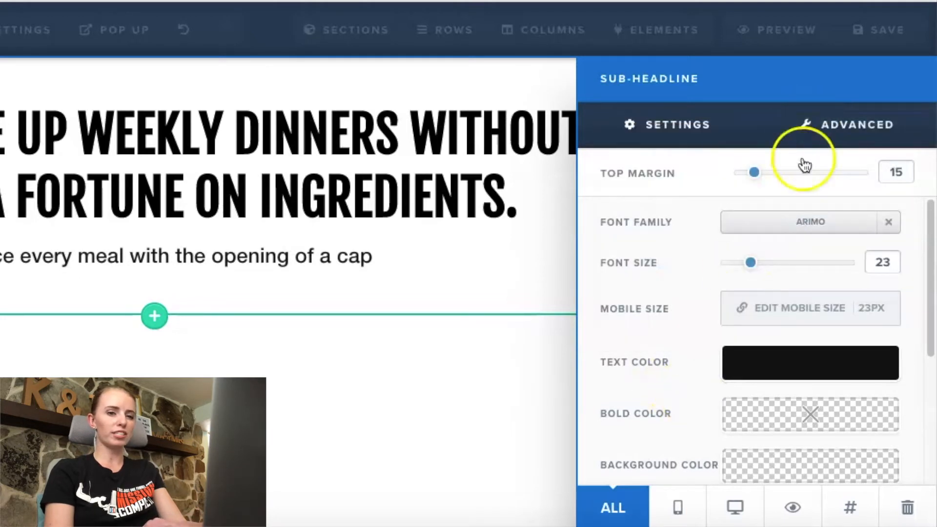
left_click(796, 220)
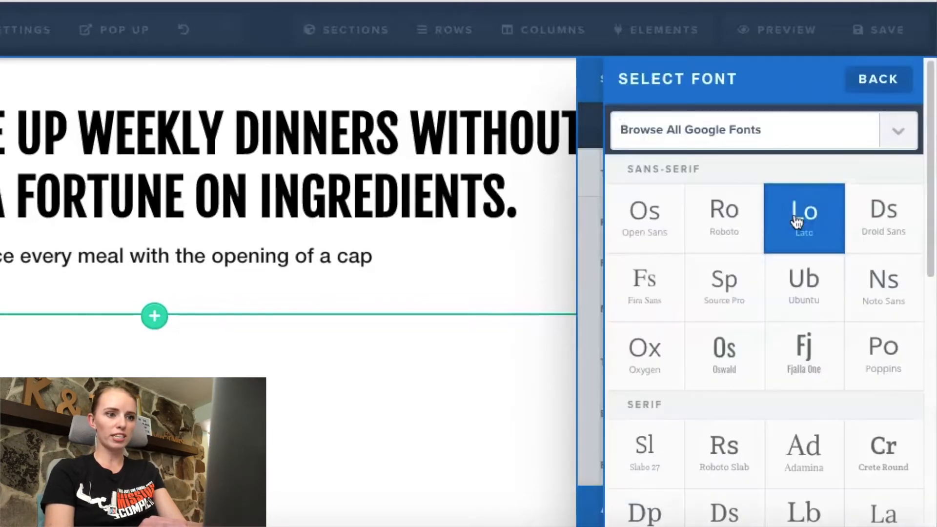
left_click(540, 396)
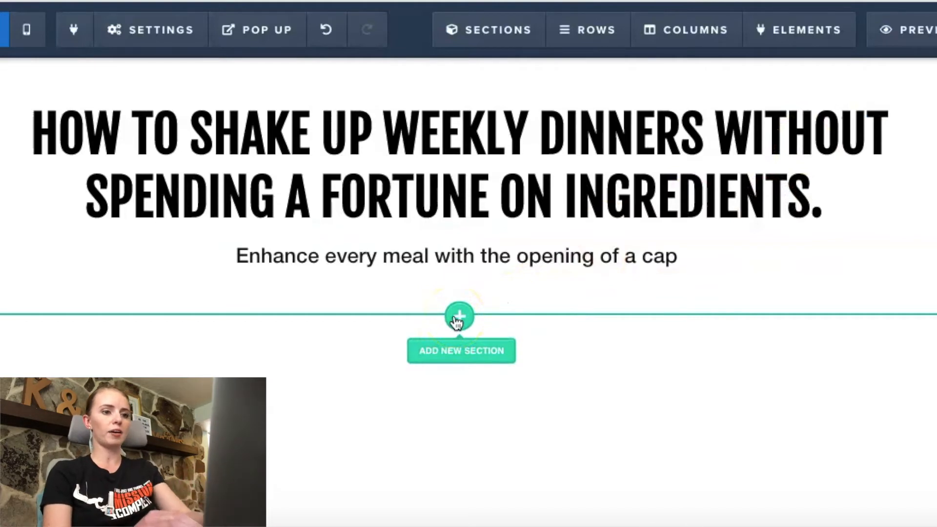
Step: Add a new one-column row below the row with the headline and sub-headline
left_click(463, 281)
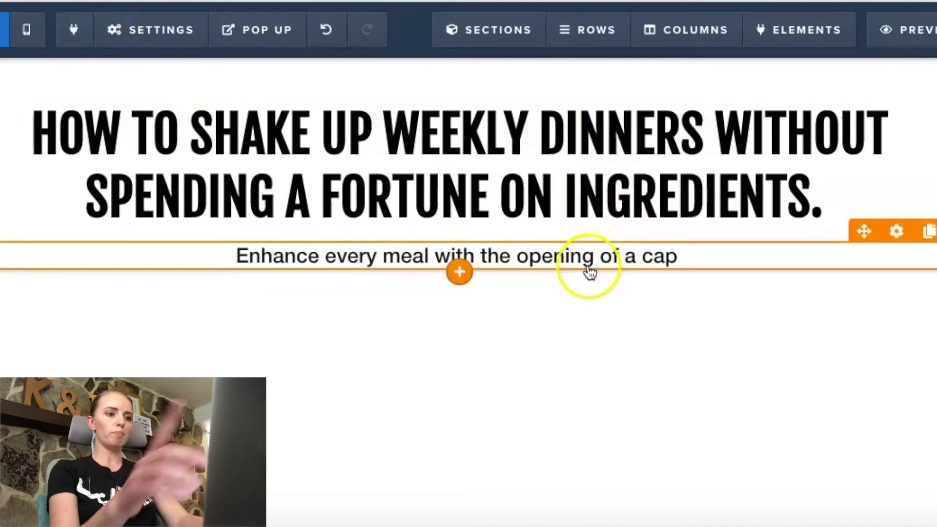
left_click(459, 278)
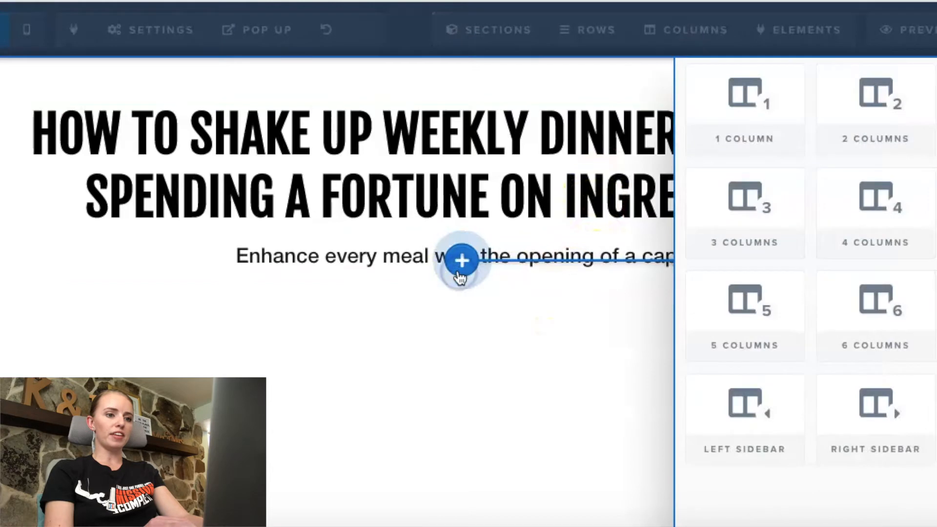
left_click(764, 131)
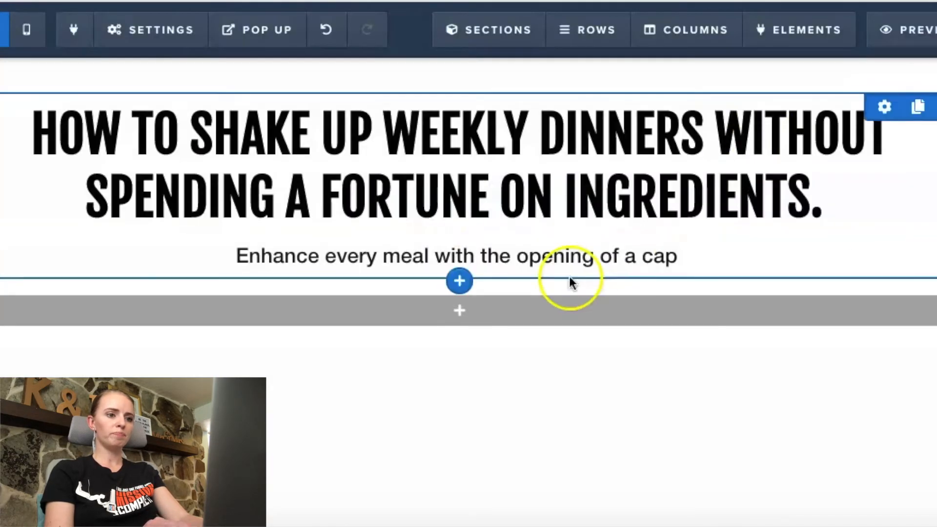
Step: Insert a Video element into the empty one-column row below the sub-headline
left_click(432, 312)
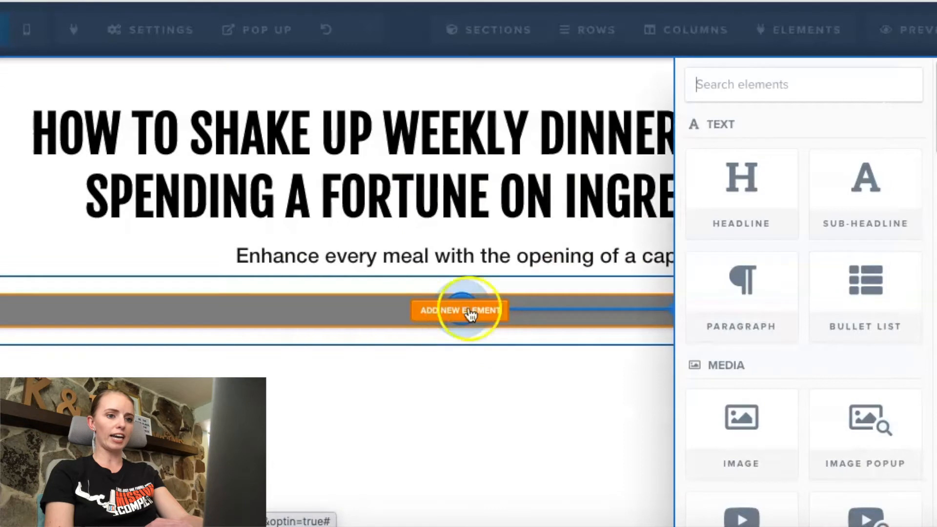
scroll(768, 322, "down", 1)
scroll(767, 315, "down", 2)
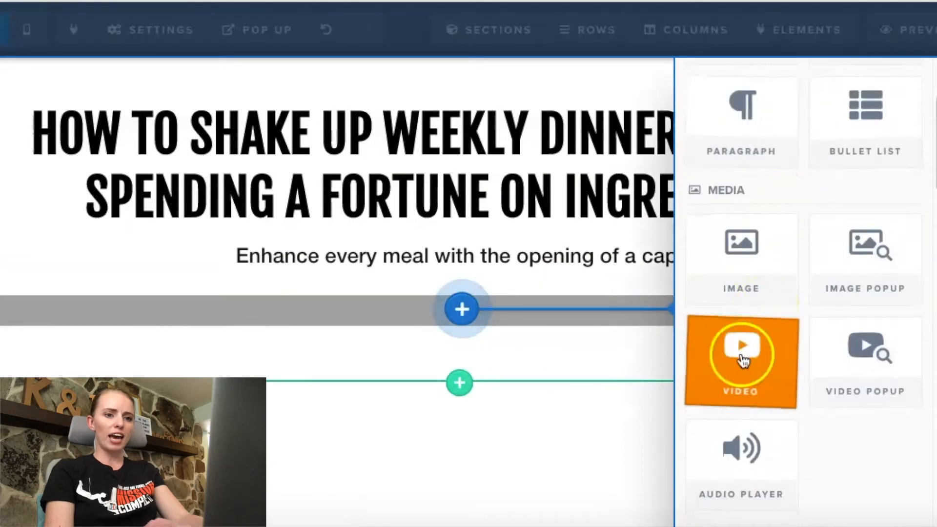
left_click(741, 360)
scroll(742, 356, "down", 1)
left_click(741, 350)
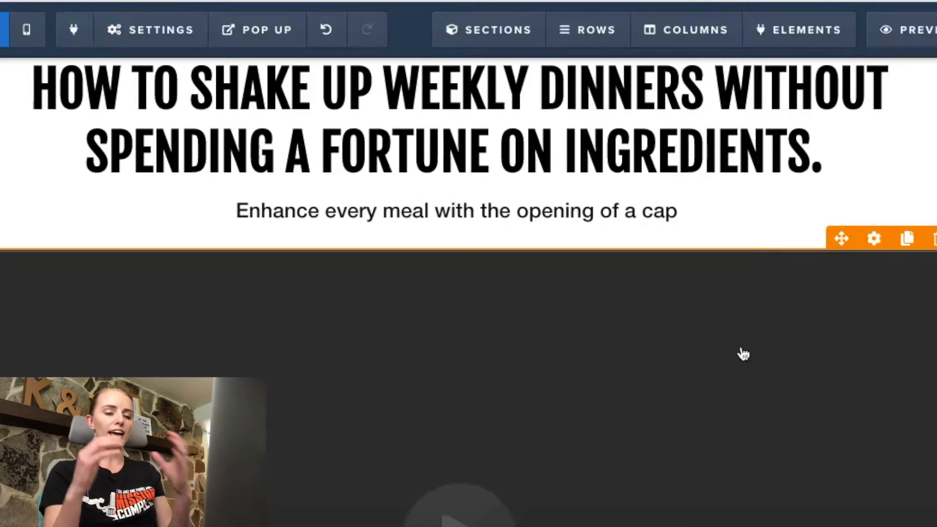
Step: Set the video element's width to Half Width in its advanced styles
scroll(743, 354, "up", 1)
scroll(743, 354, "down", 4)
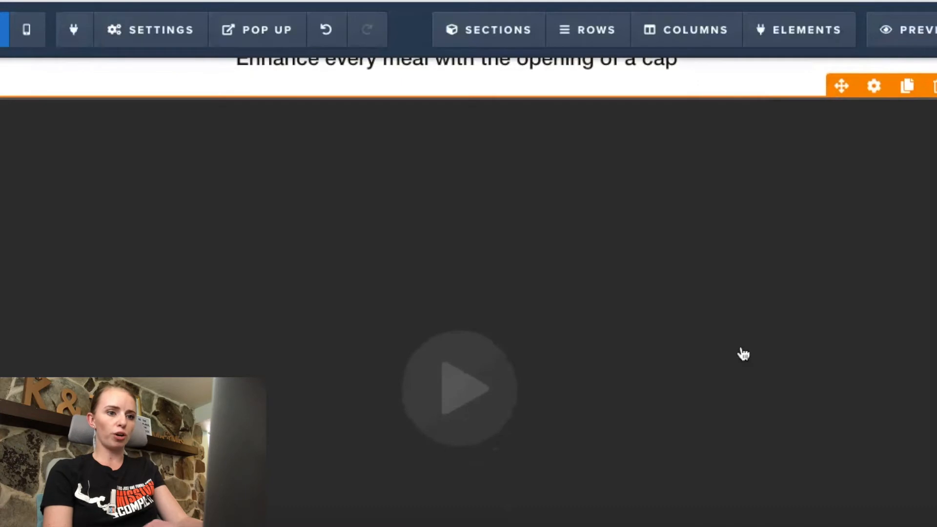
scroll(741, 351, "down", 4)
scroll(741, 351, "up", 6)
left_click(881, 161)
mouse_move(873, 217)
left_click(731, 191)
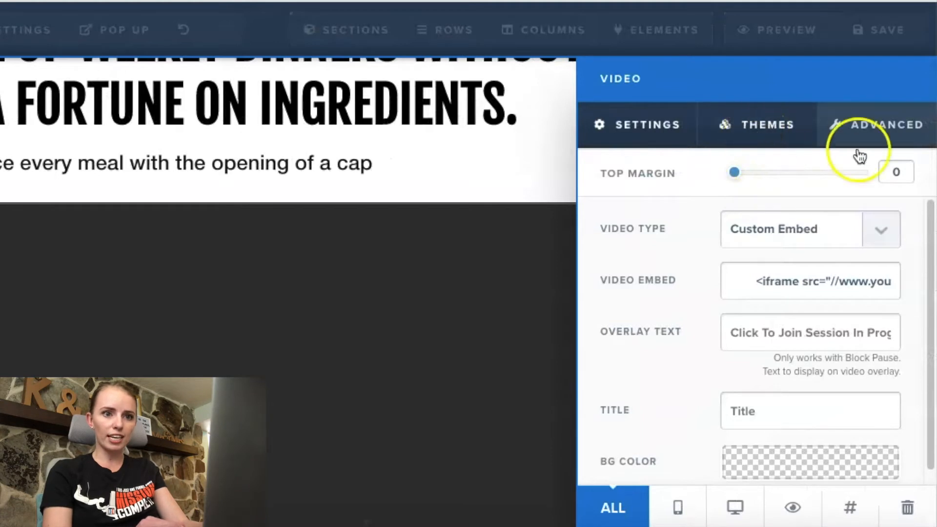
left_click(889, 141)
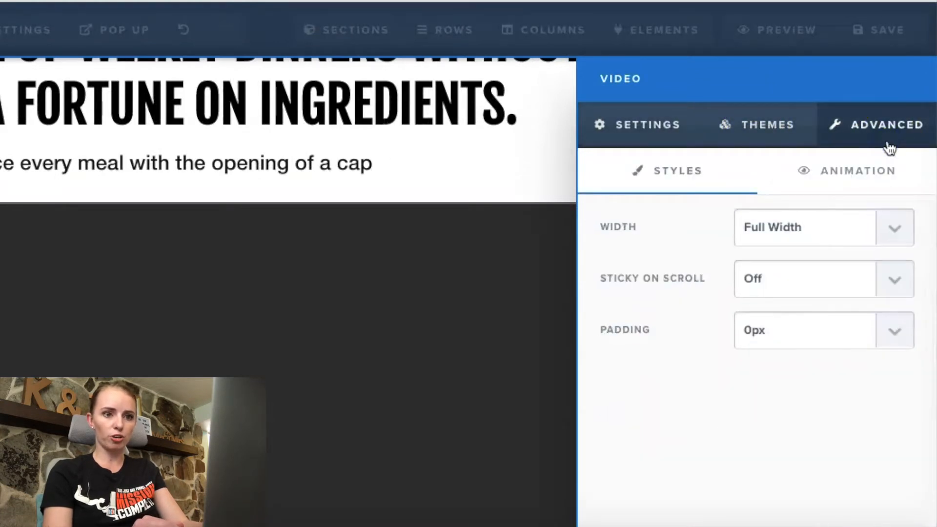
left_click(888, 233)
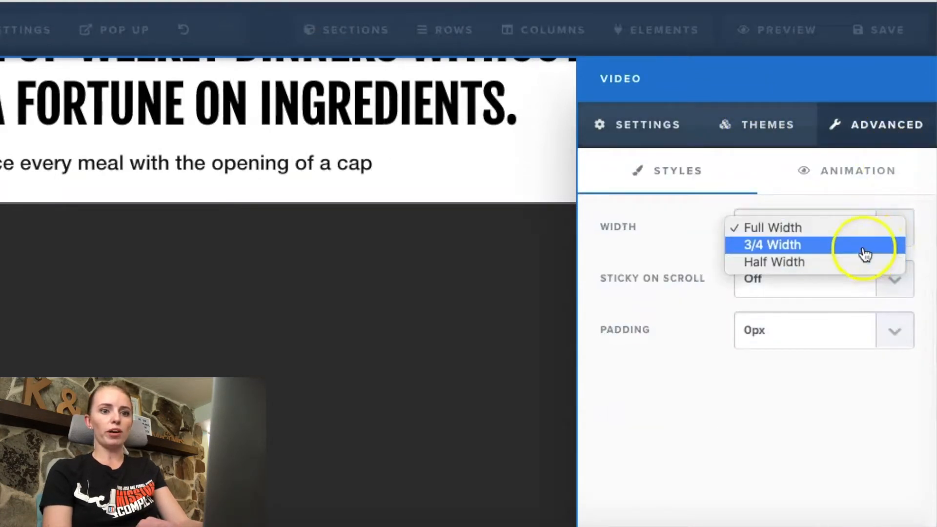
left_click(864, 249)
left_click(857, 230)
left_click(861, 242)
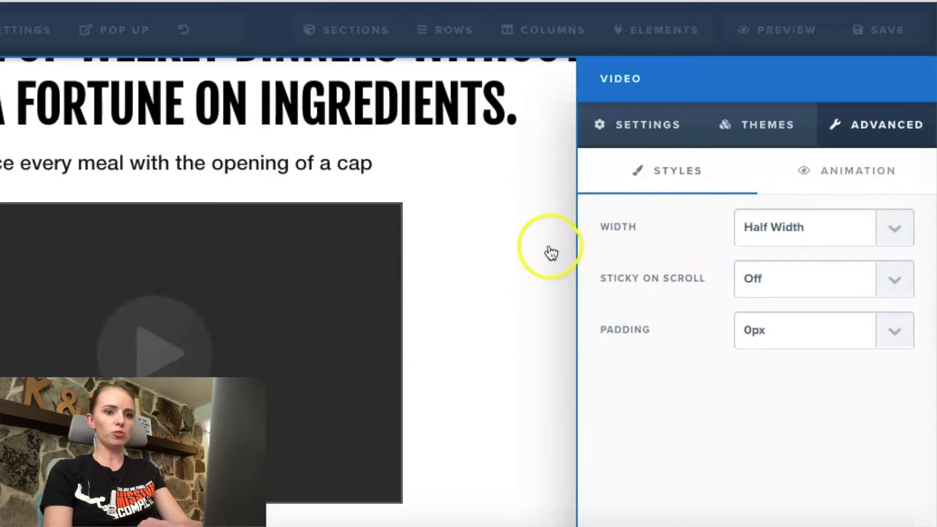
Step: Apply the white-framed theme with a drop shadow to the video element
left_click(761, 124)
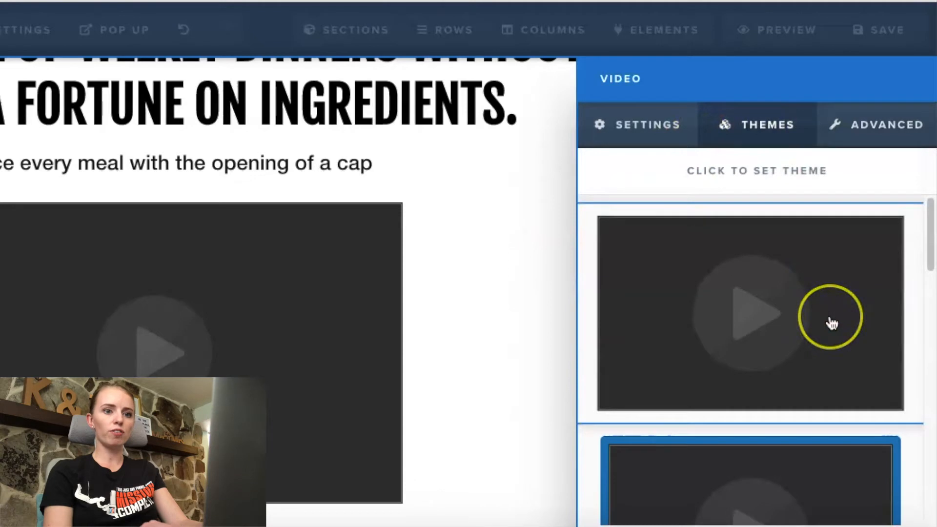
scroll(832, 324, "down", 3)
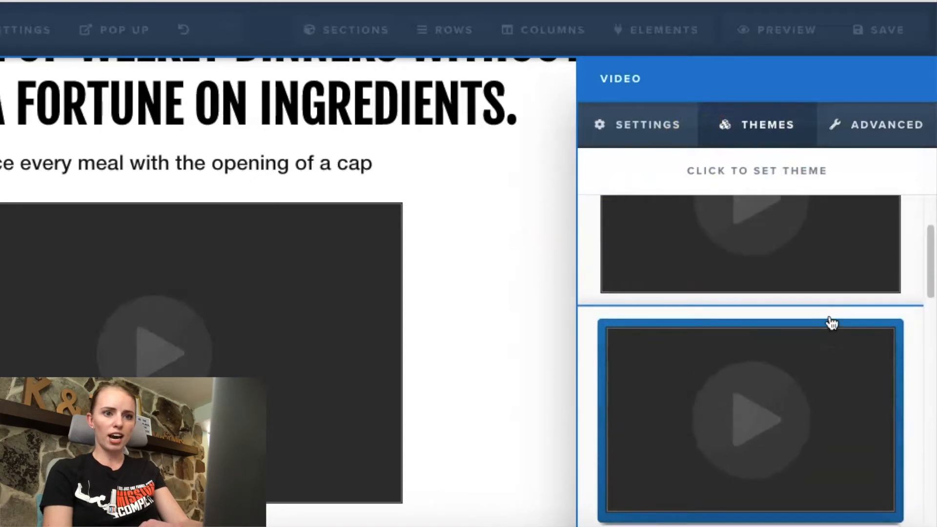
scroll(831, 324, "down", 5)
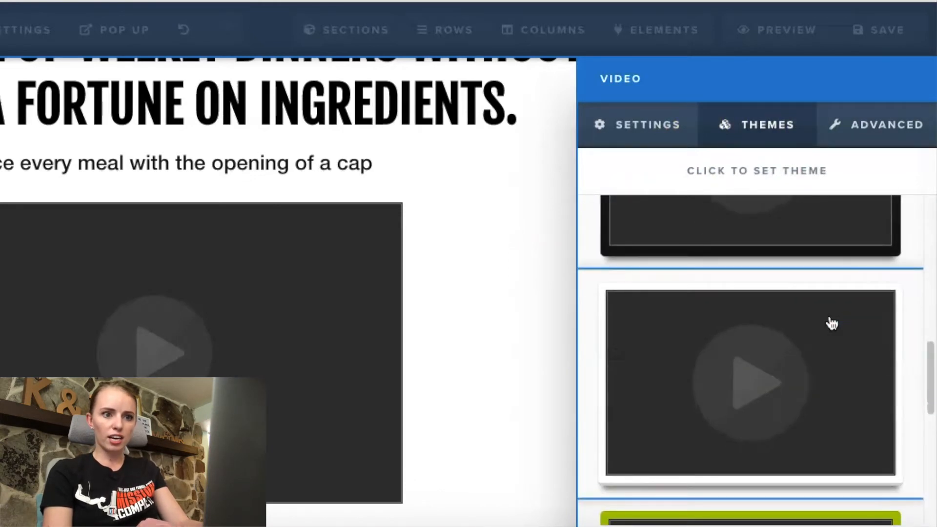
left_click(831, 323)
left_click(508, 292)
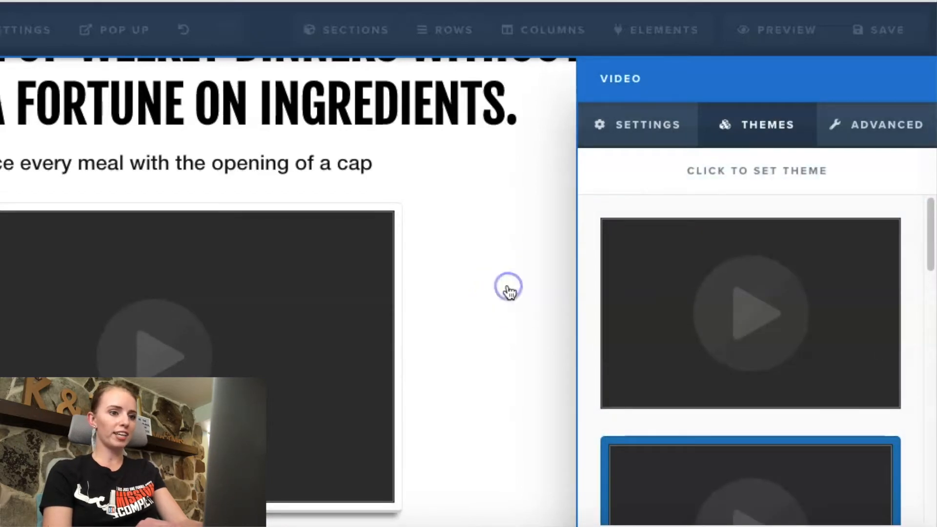
left_click(507, 292)
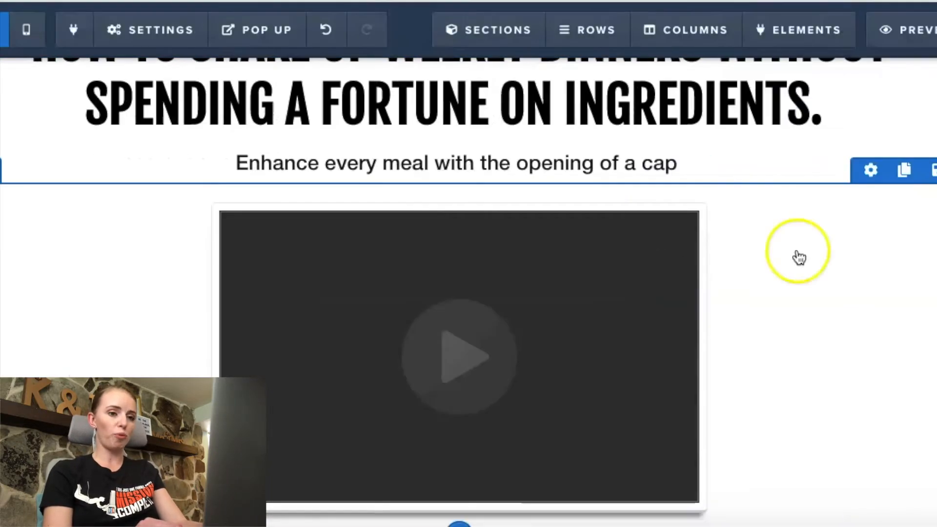
Step: Insert a Button element directly below the video in the same row
scroll(801, 234, "down", 2)
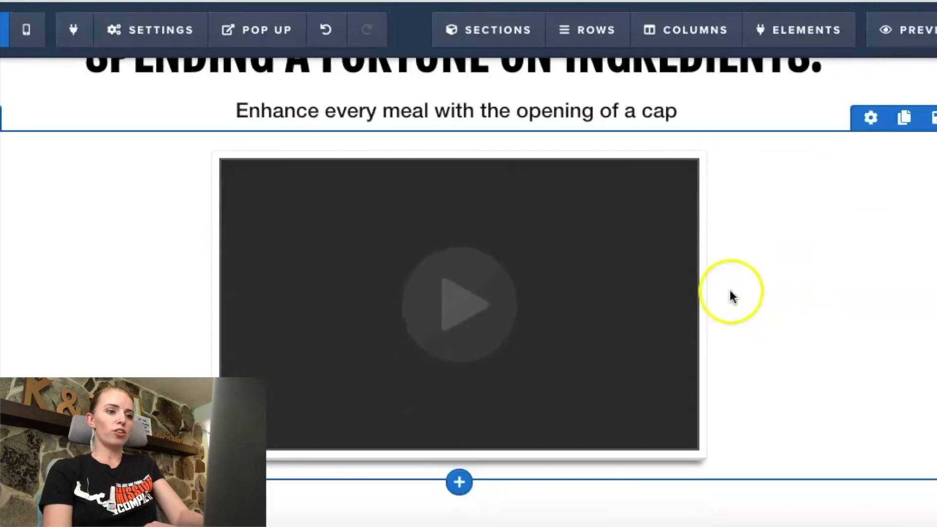
left_click(459, 468)
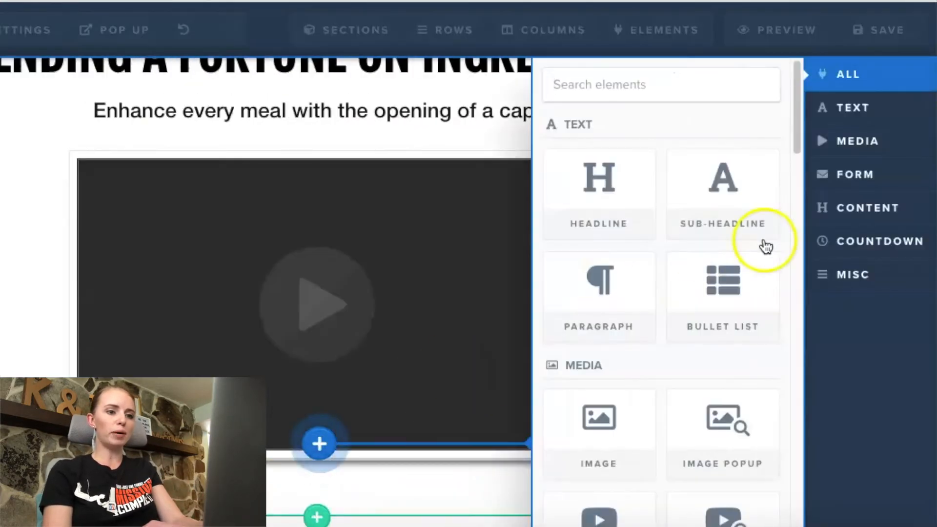
scroll(765, 246, "down", 5)
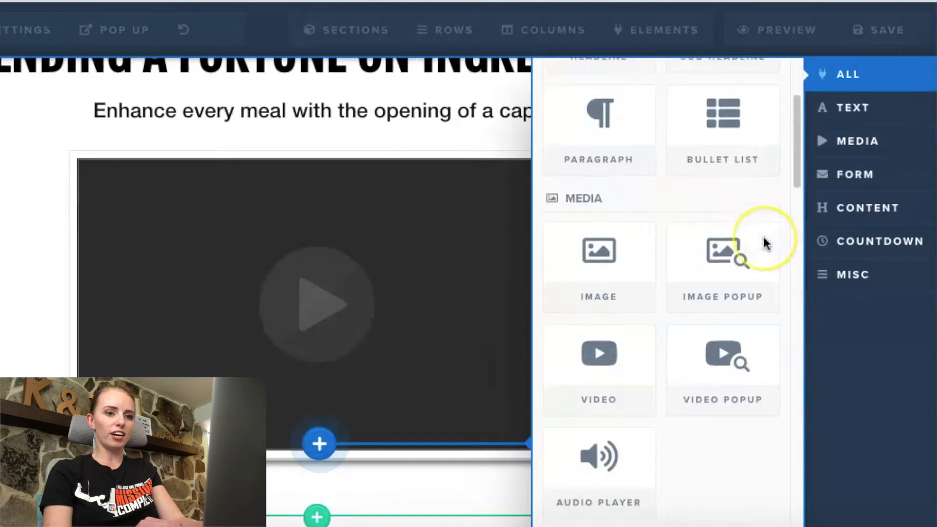
scroll(763, 239, "down", 5)
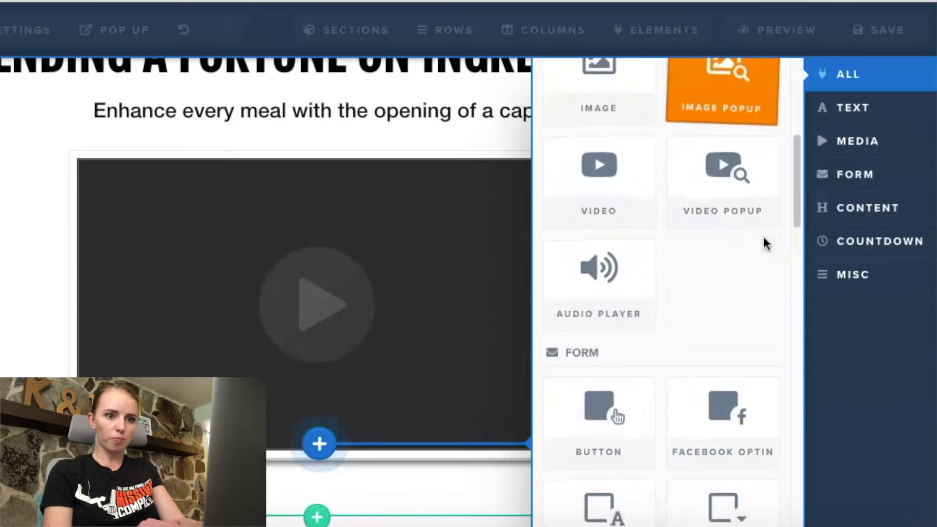
left_click(630, 299)
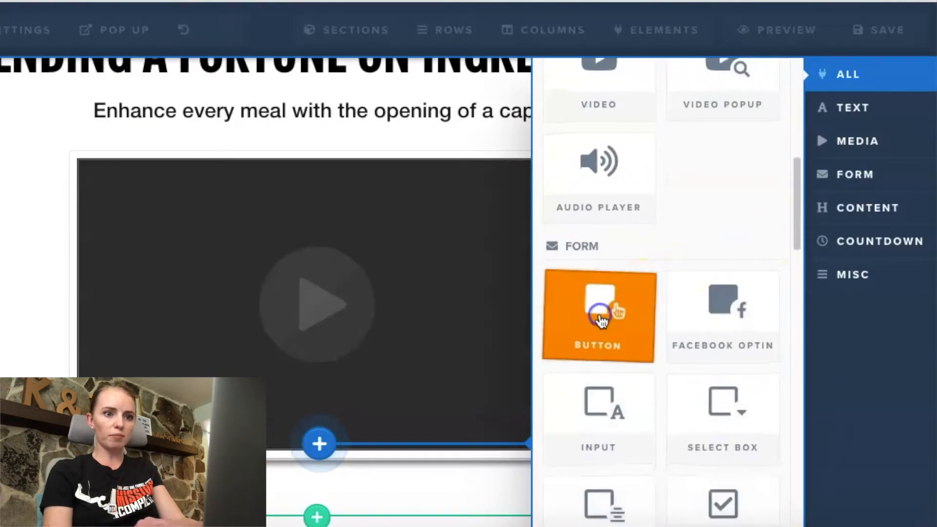
scroll(601, 321, "down", 2)
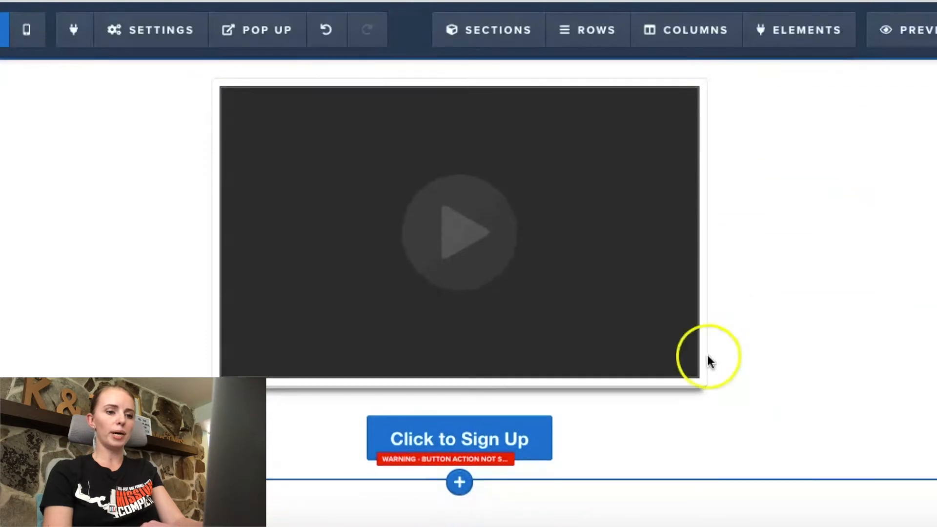
Step: Switch to the Bridge Page Mockup document, examine the layout planned below the video and button, and return to the page editor
scroll(711, 480, "up", 1)
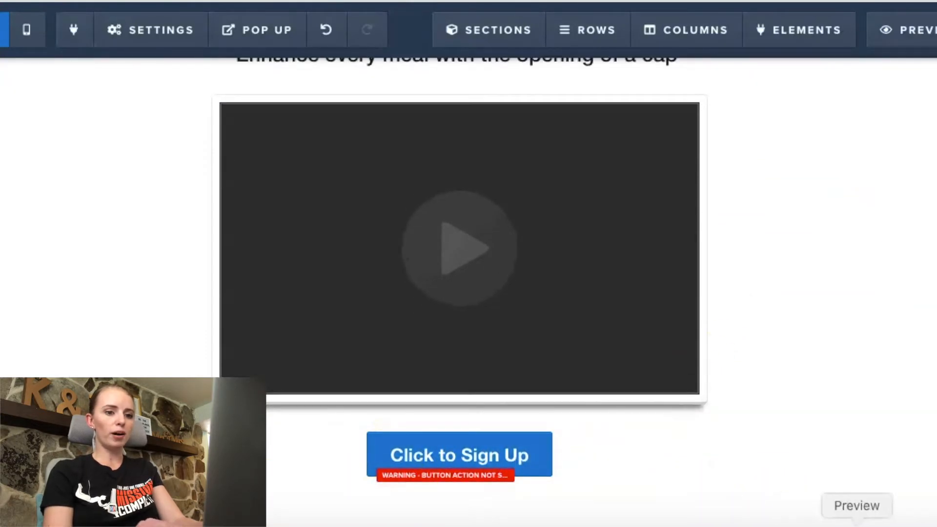
left_click(821, 521)
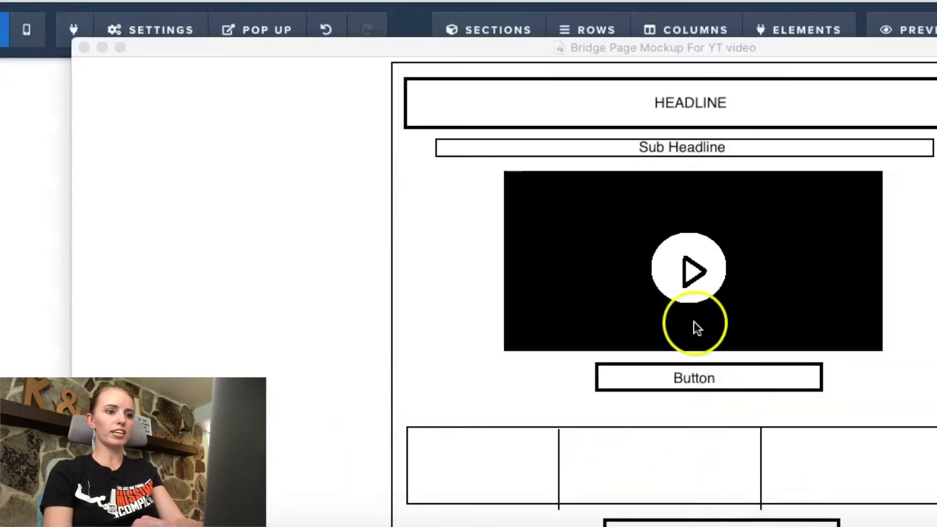
scroll(687, 210, "up", 3)
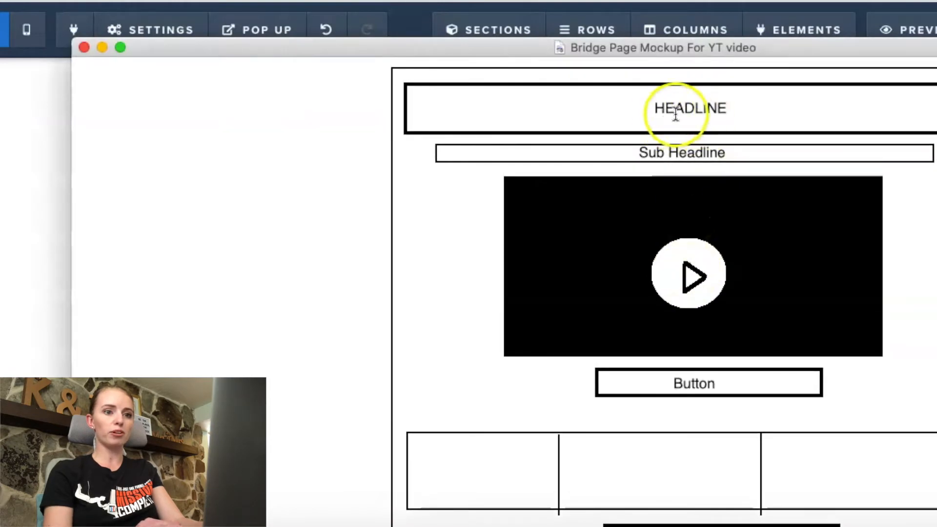
scroll(757, 324, "down", 3)
scroll(565, 441, "down", 2)
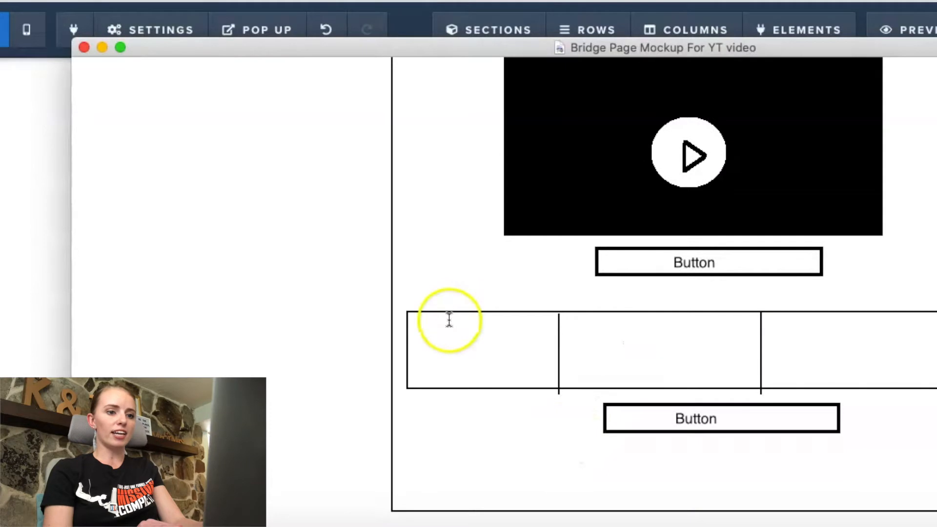
left_click(103, 48)
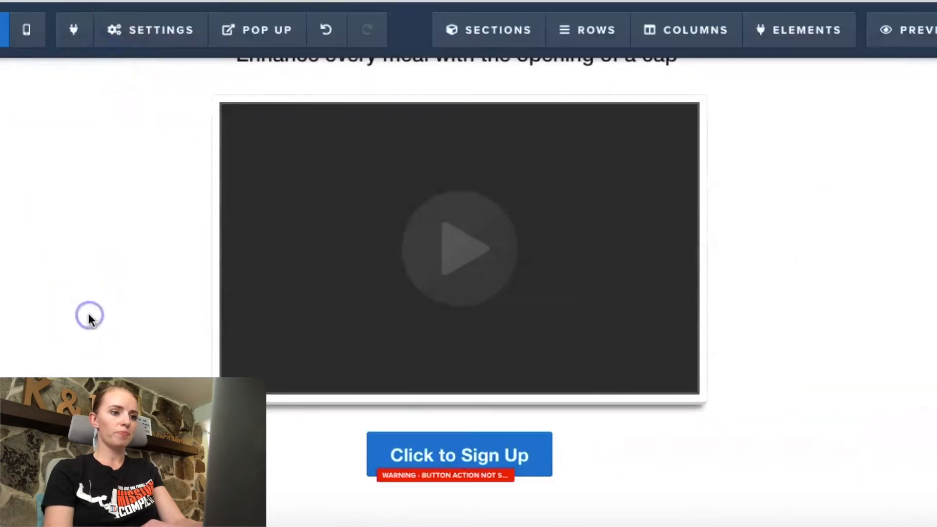
scroll(89, 315, "down", 1)
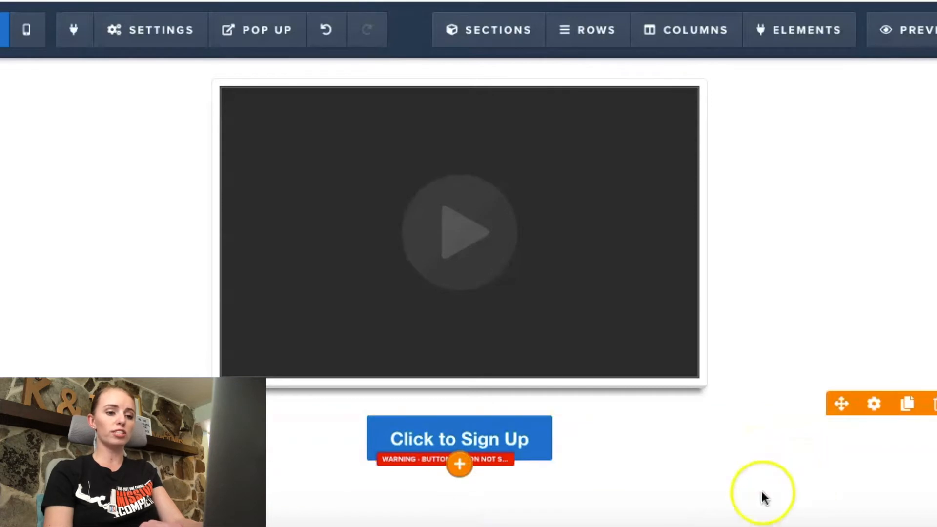
scroll(453, 521, "up", 1)
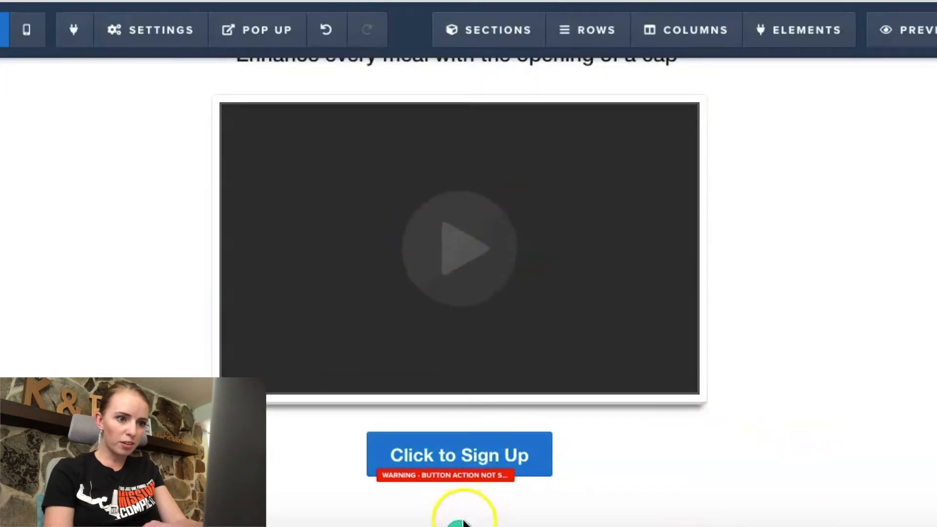
Step: Add a full-width section below the video section and place a three-column row in it
left_click(458, 521)
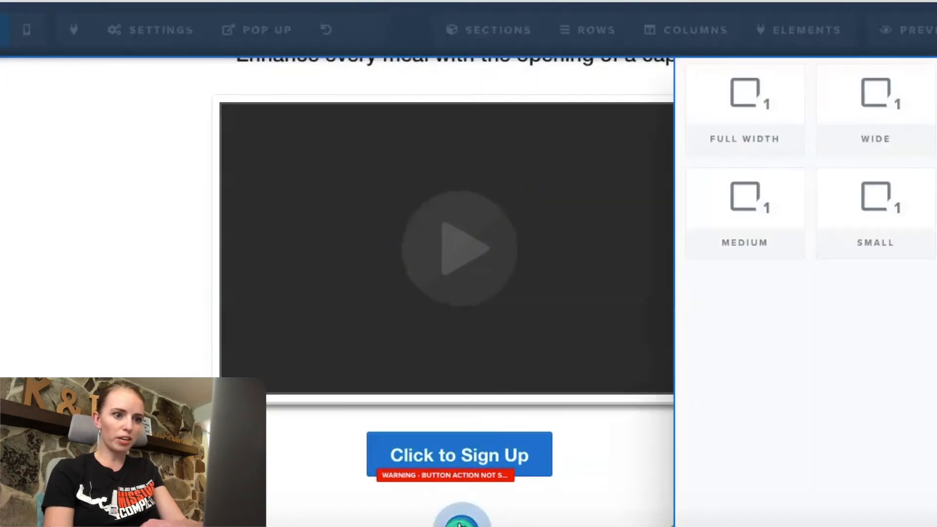
left_click(725, 149)
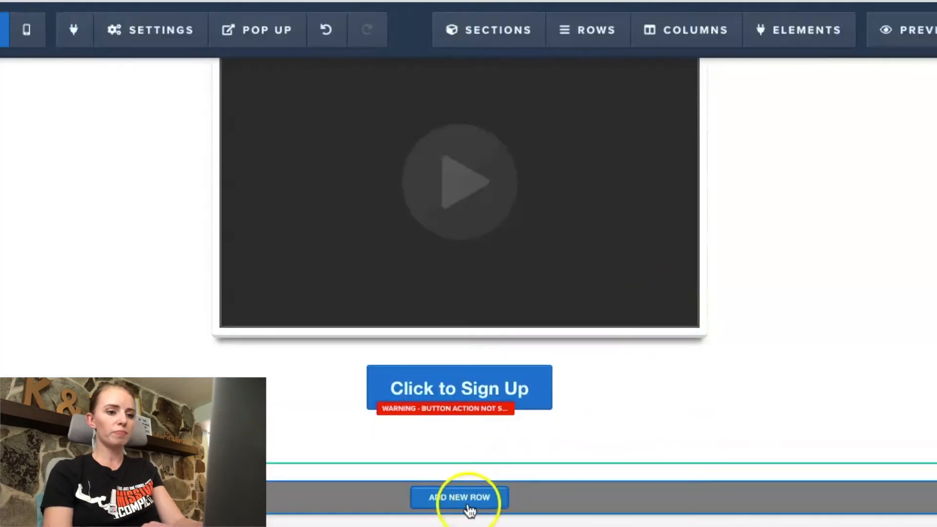
left_click(465, 509)
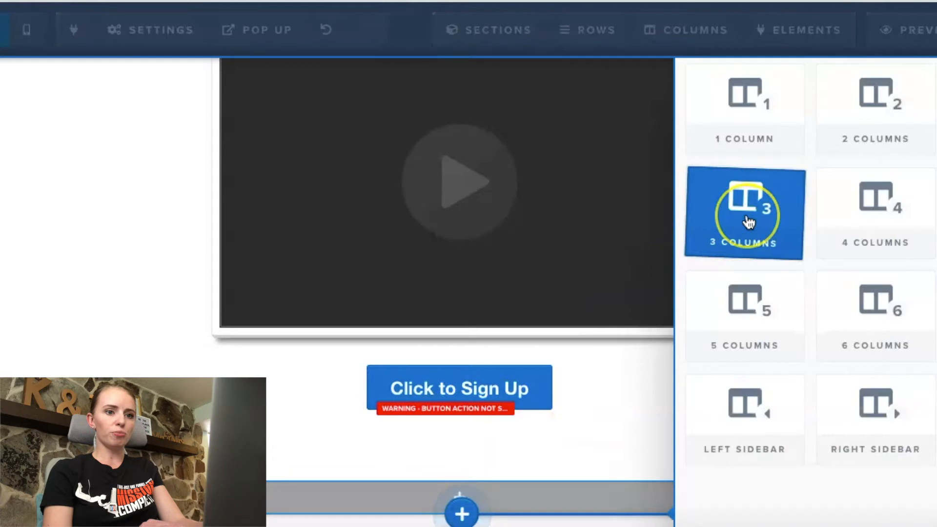
left_click(748, 222)
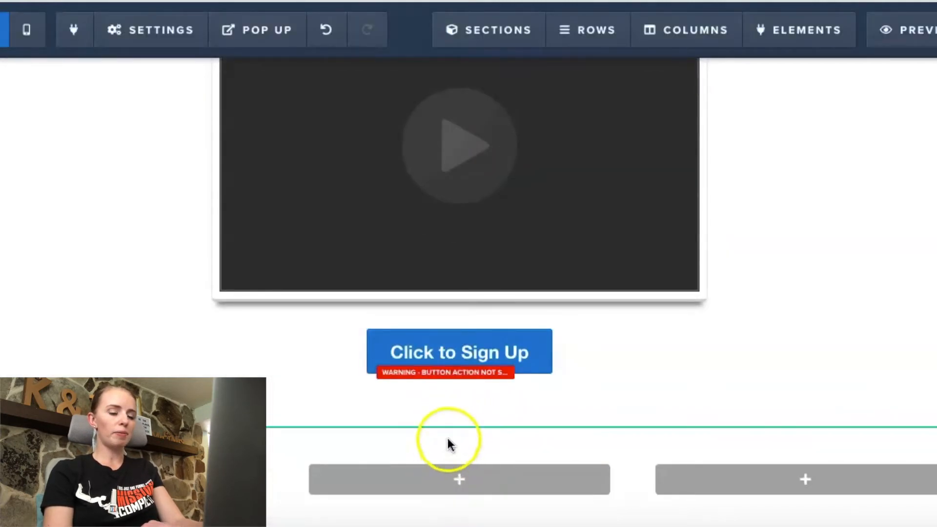
scroll(471, 444, "down", 1)
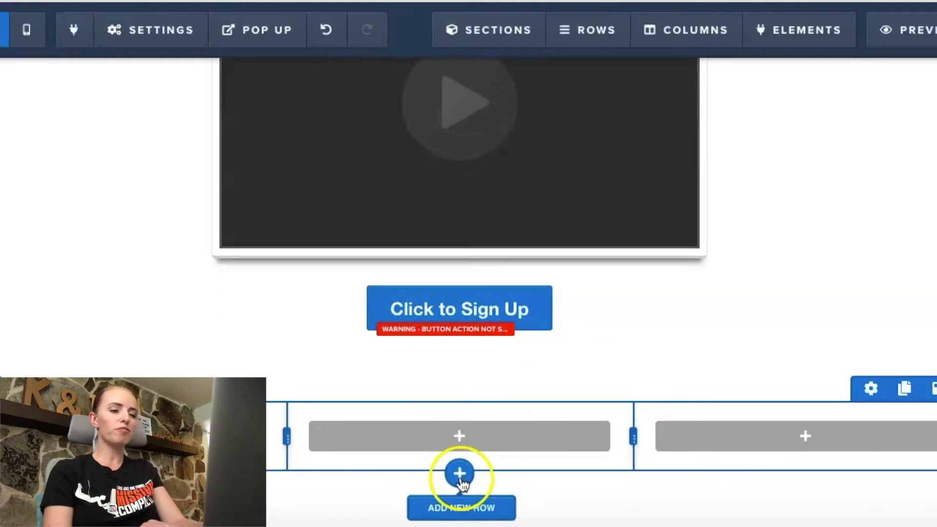
Step: Add a one-column row below the three-column row and insert a Button element in it
left_click(460, 475)
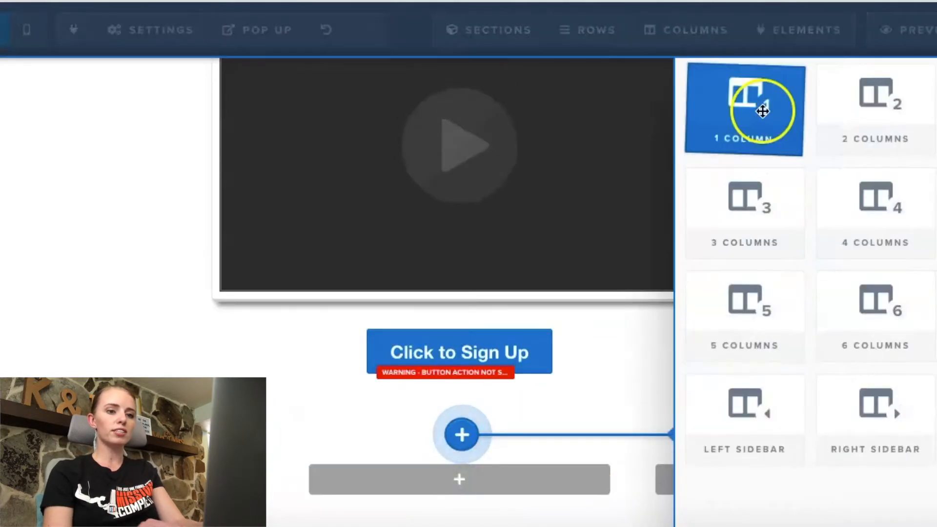
left_click(696, 245)
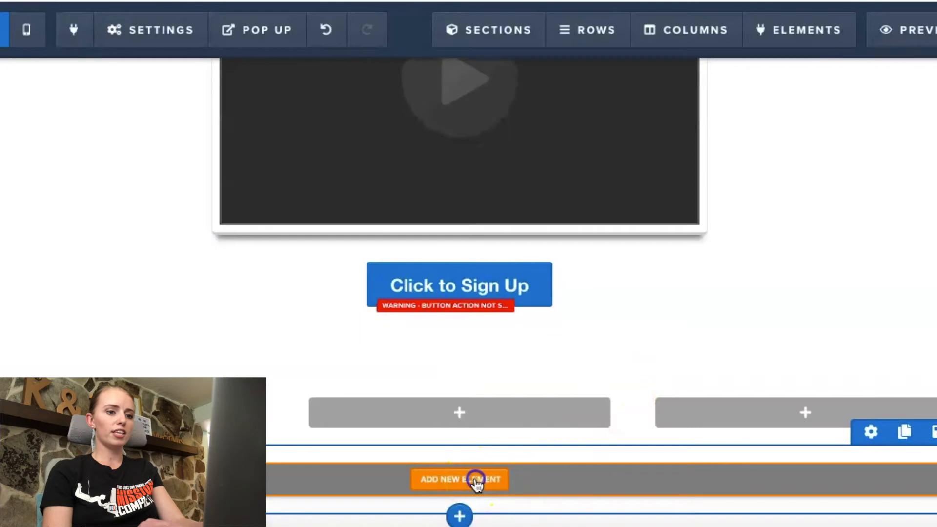
left_click(334, 480)
scroll(633, 338, "down", 8)
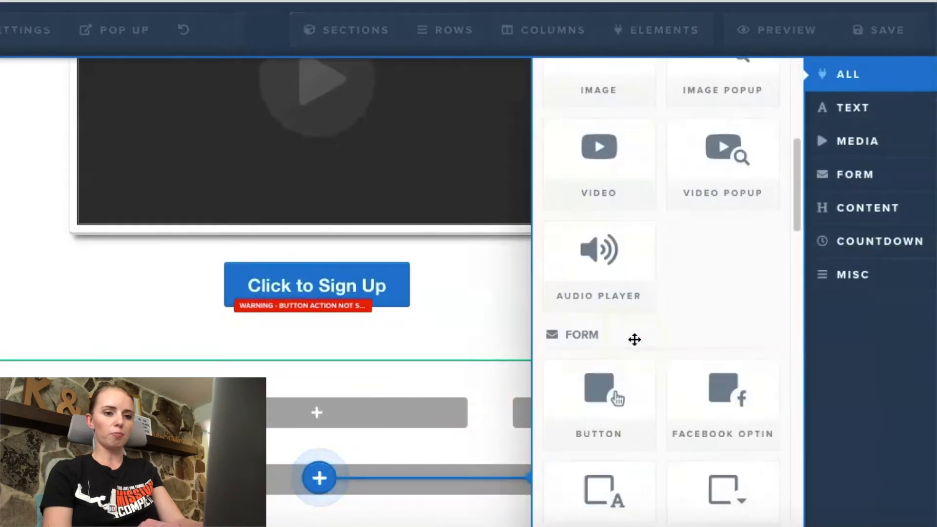
left_click(633, 339)
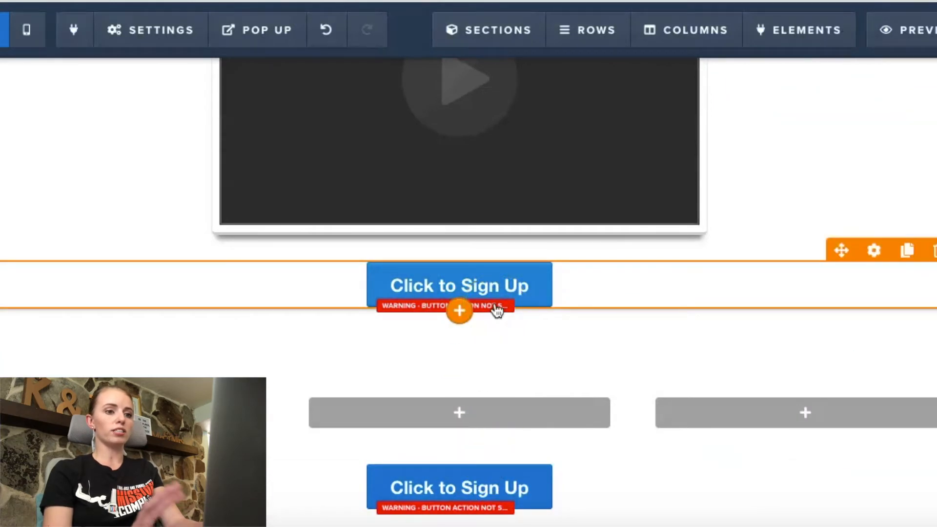
Step: Add another one-column row below the row with the second button
scroll(496, 311, "down", 1)
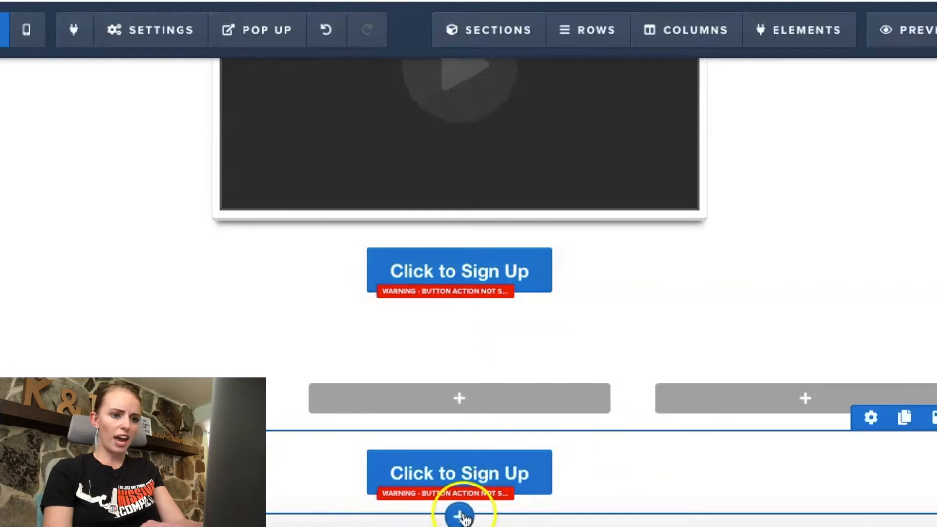
left_click(460, 515)
left_click(781, 137)
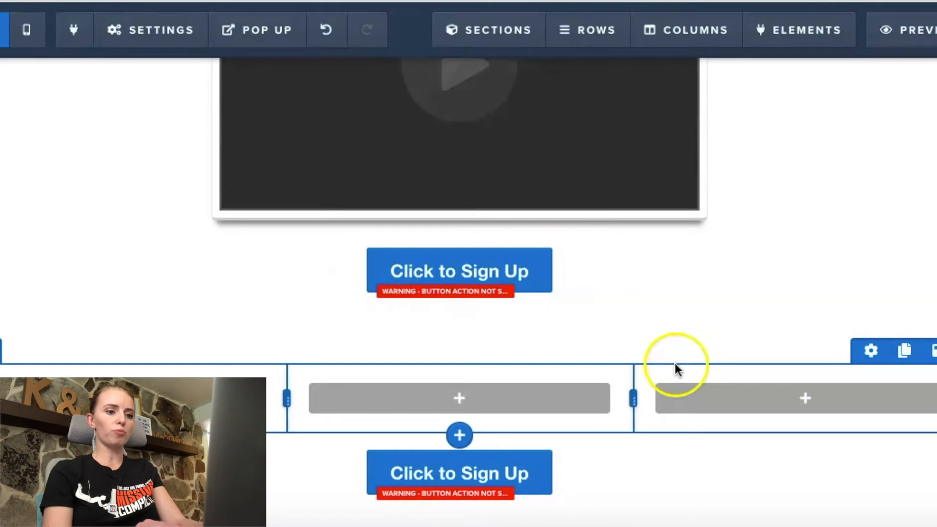
scroll(676, 367, "down", 2)
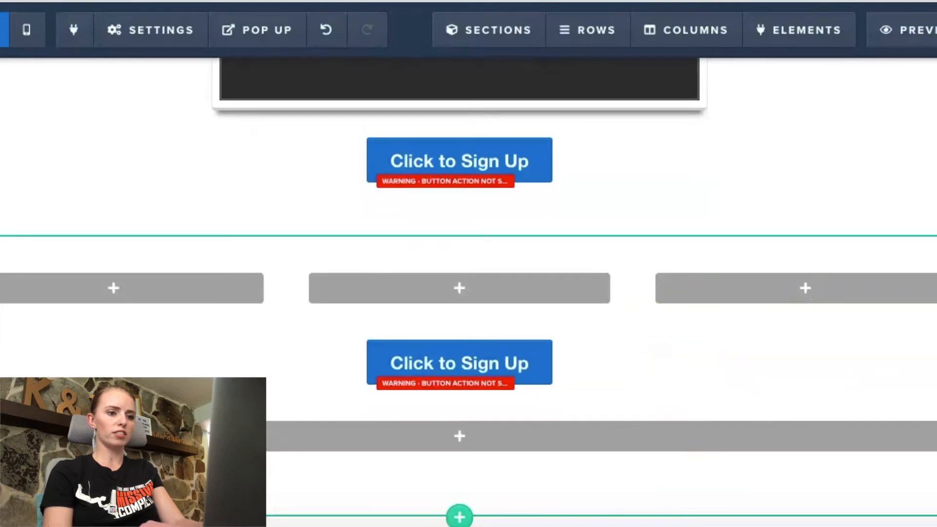
scroll(732, 390, "up", 9)
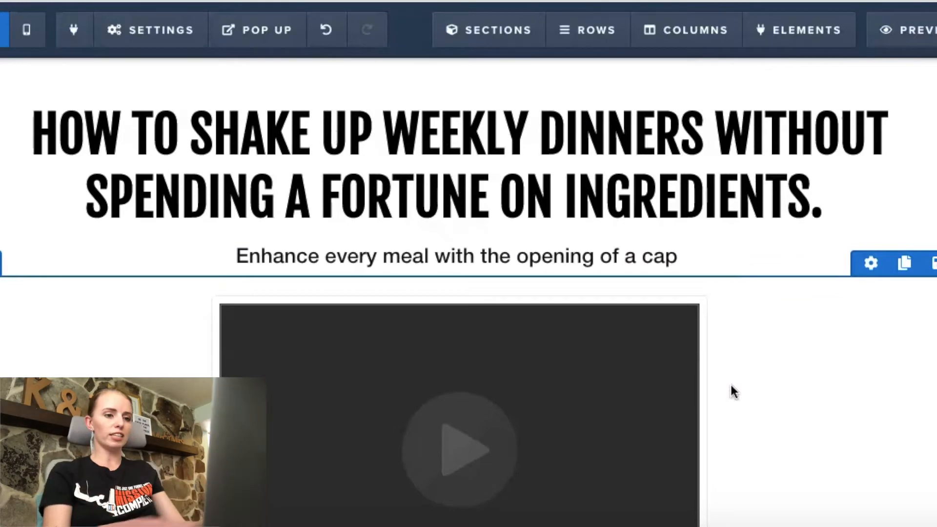
Step: Switch to the Google Images results for Hidden Valley Ranch, pick the photo of bottles lined up on a store shelf and save it
scroll(732, 390, "down", 8)
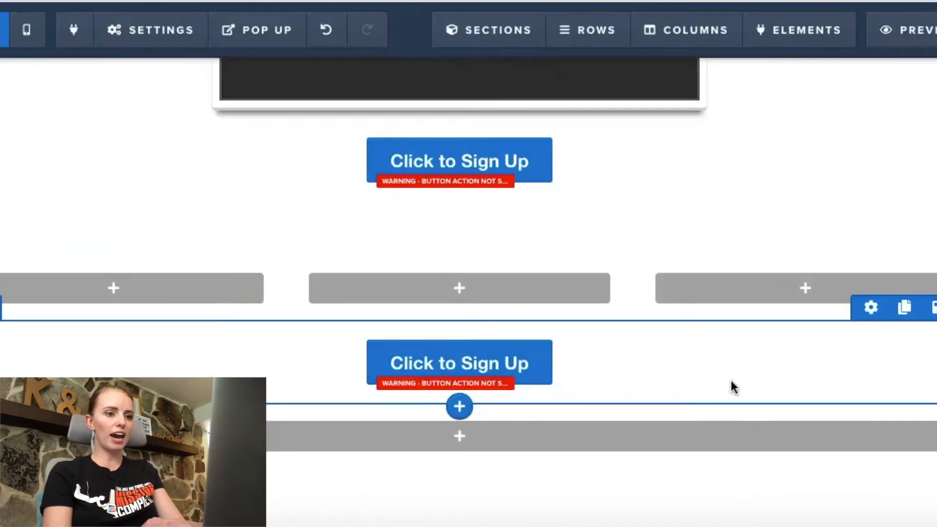
scroll(734, 387, "up", 9)
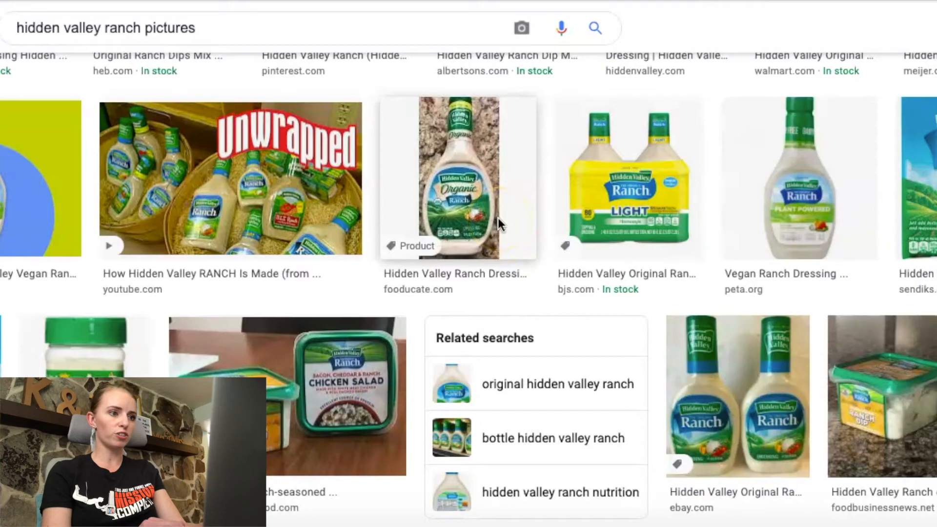
scroll(355, 239, "down", 8)
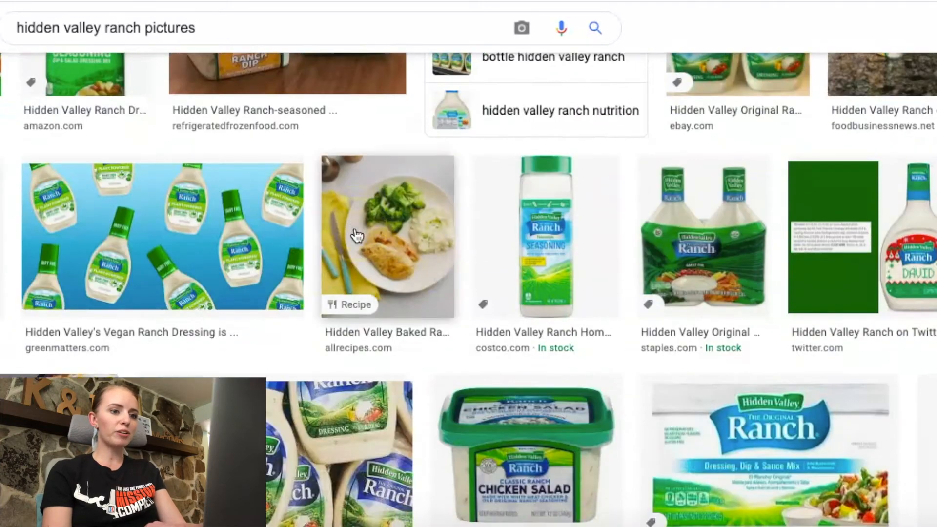
scroll(357, 237, "down", 4)
left_click(356, 236)
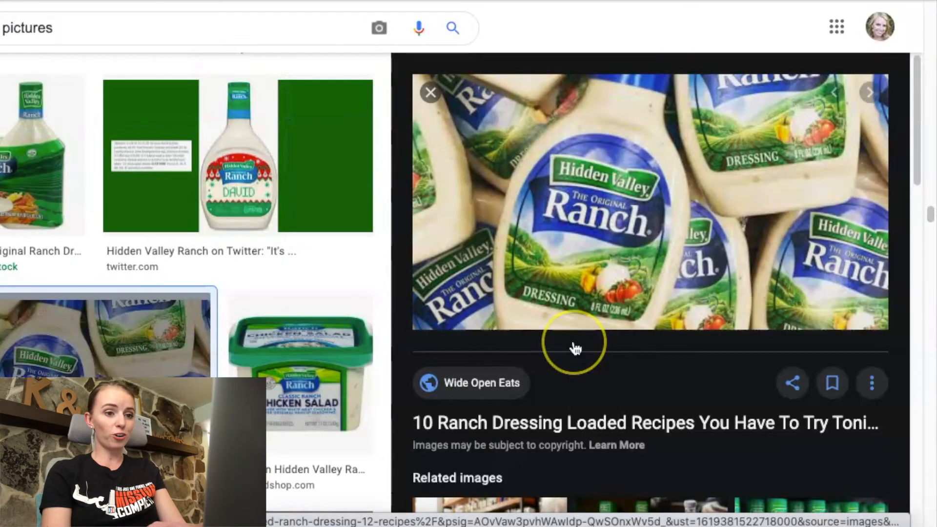
scroll(574, 349, "down", 5)
scroll(575, 312, "down", 10)
scroll(575, 312, "up", 9)
left_click(766, 233)
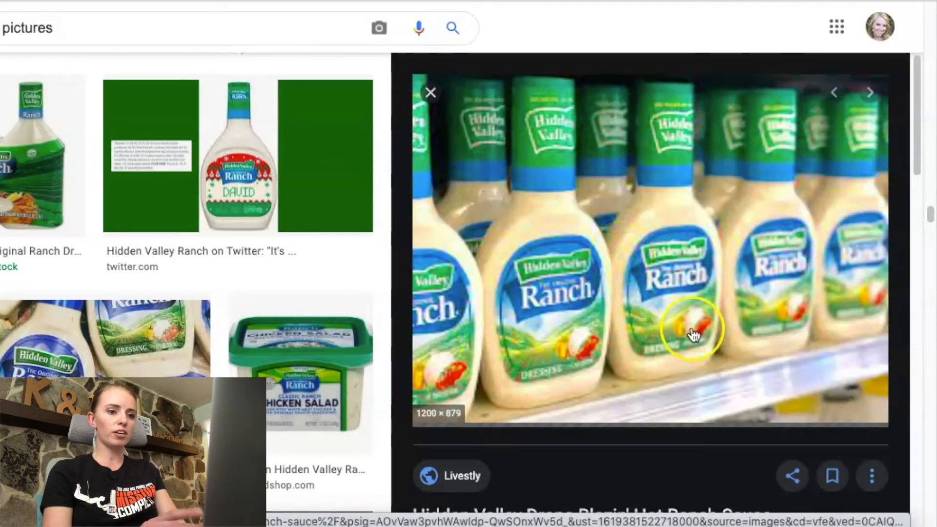
right_click(654, 341)
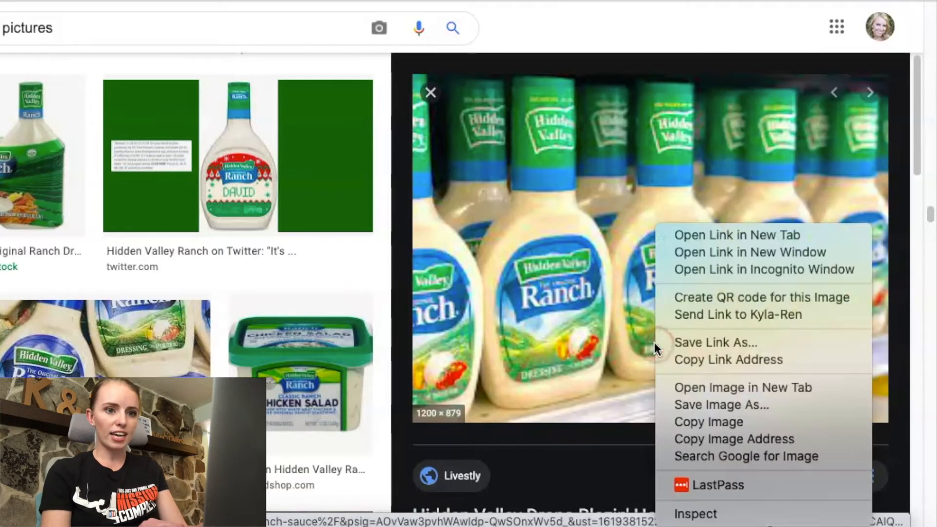
left_click(715, 406)
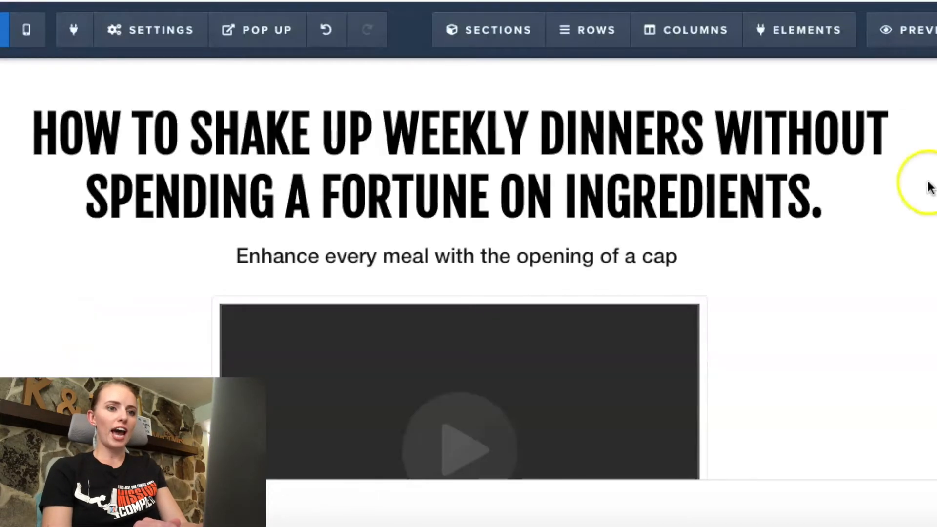
Step: Upload the saved store-shelf photo to the image library and apply it as the background image of the top section
scroll(882, 213, "down", 3)
scroll(903, 195, "up", 3)
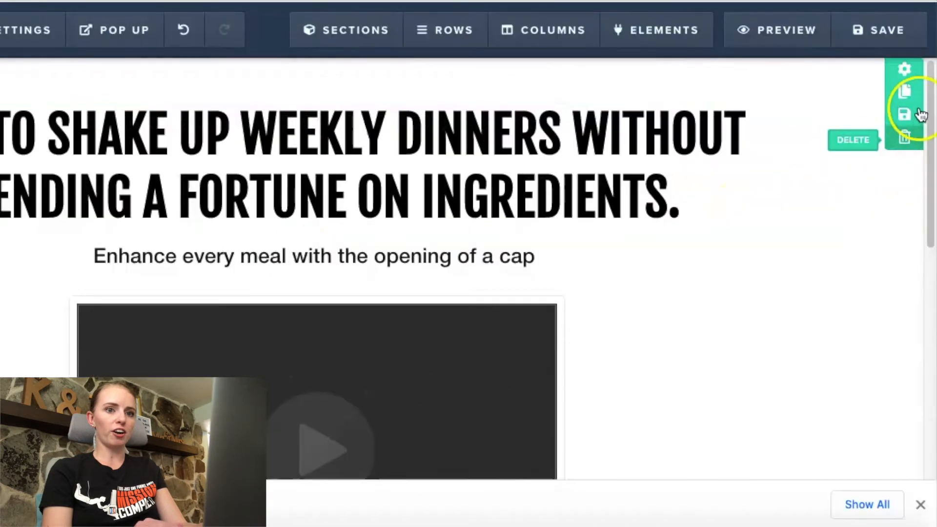
left_click(906, 72)
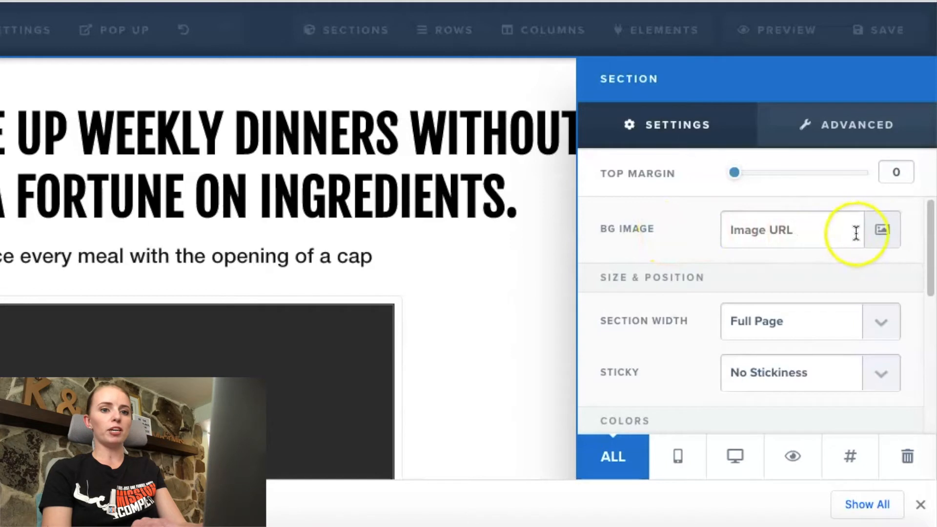
left_click(886, 233)
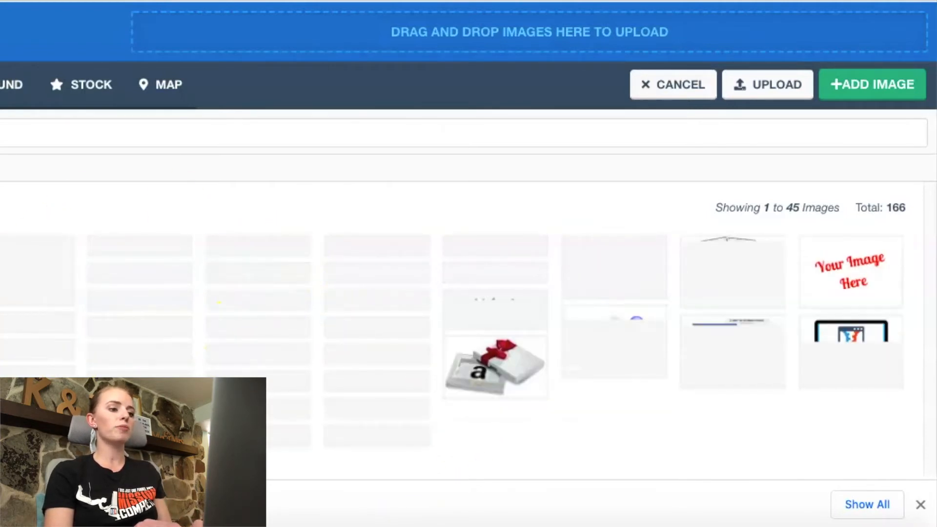
left_click_drag(0, 253, 363, 76)
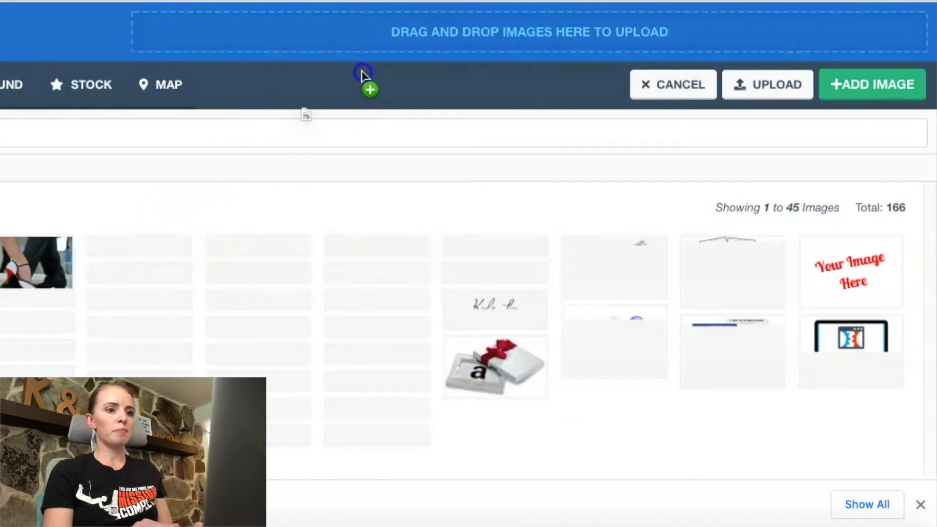
left_click_drag(413, 39, 498, 27)
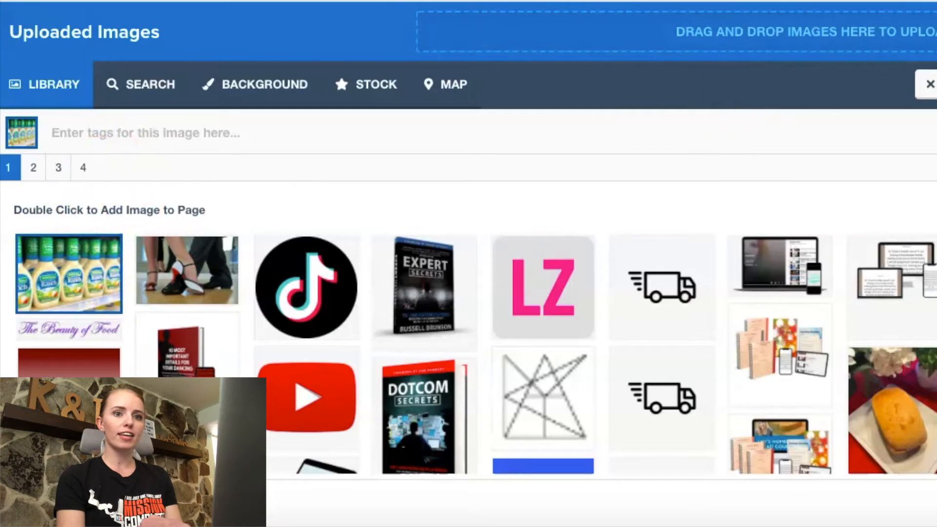
left_click(874, 88)
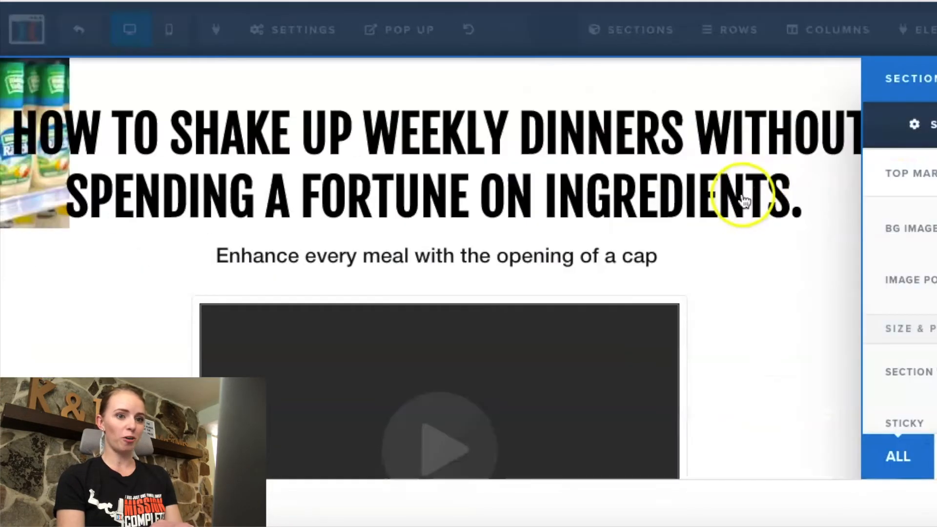
left_click(444, 259)
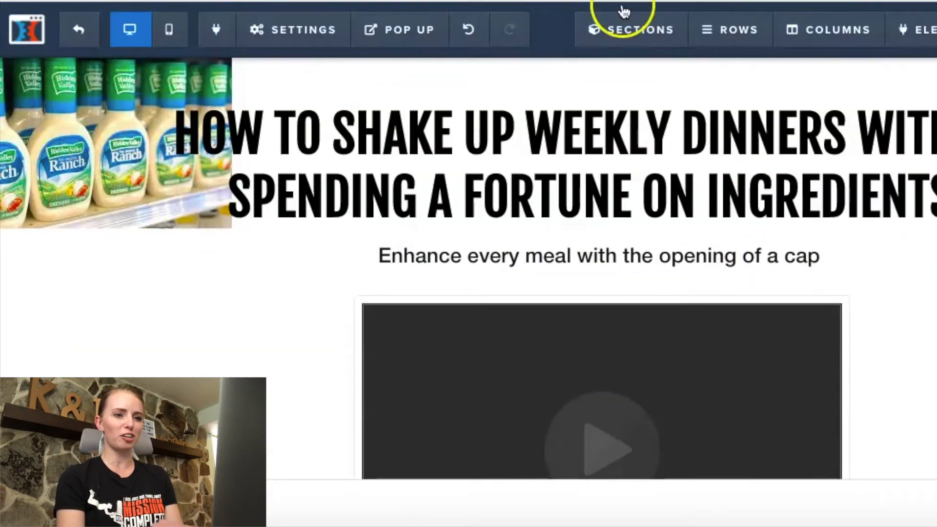
Step: Set the top section's background image position to Fill 100% Width and check how the image covers the section
left_click(917, 80)
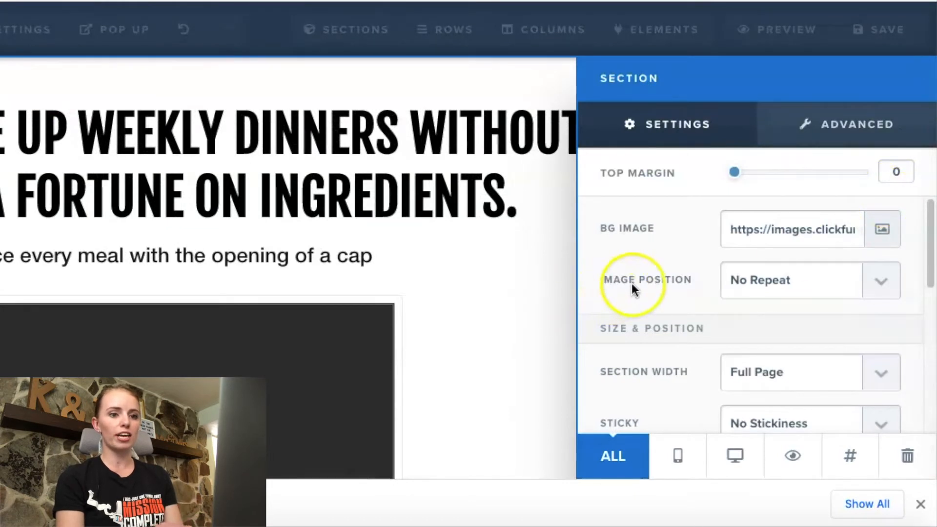
left_click(884, 288)
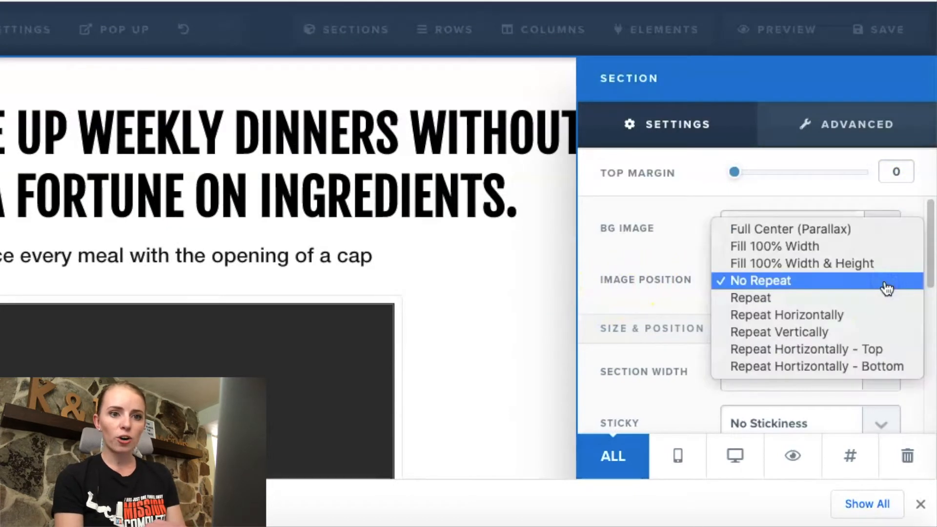
left_click(867, 252)
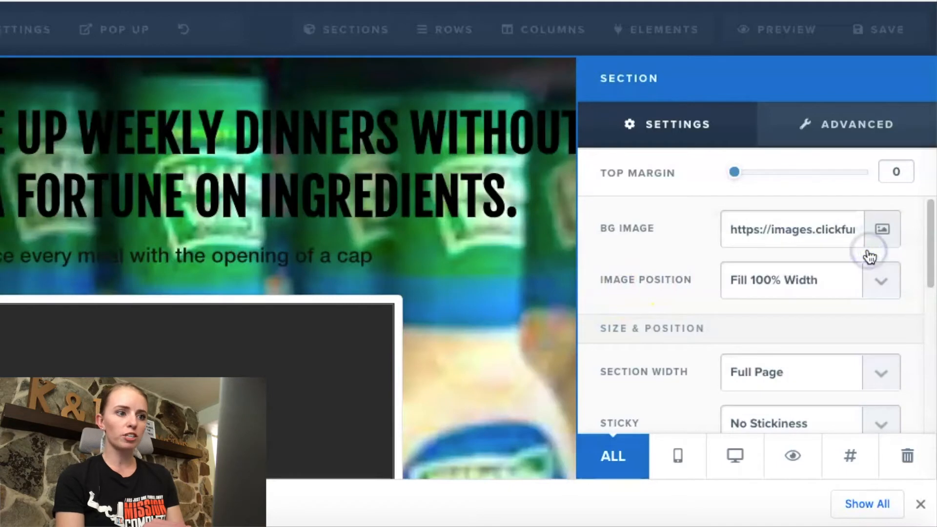
left_click(460, 284)
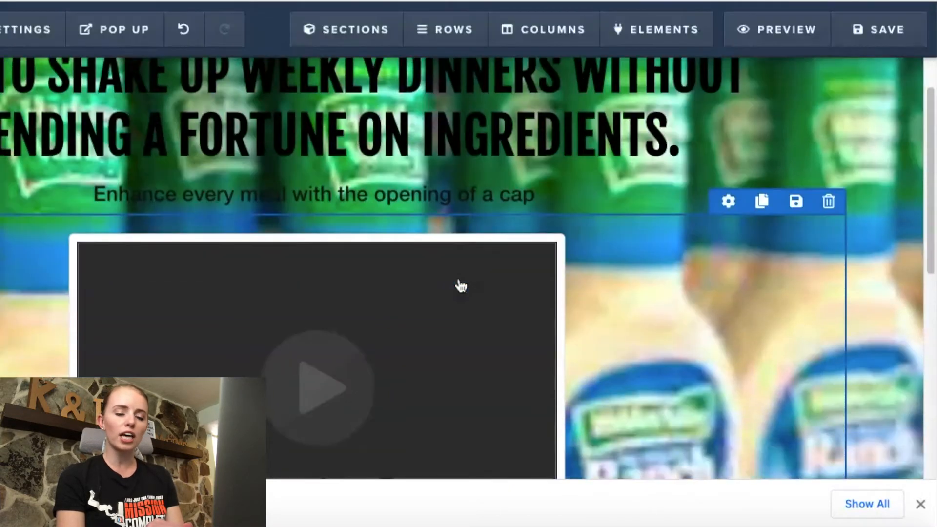
scroll(458, 283, "down", 6)
scroll(459, 283, "up", 4)
scroll(460, 284, "up", 3)
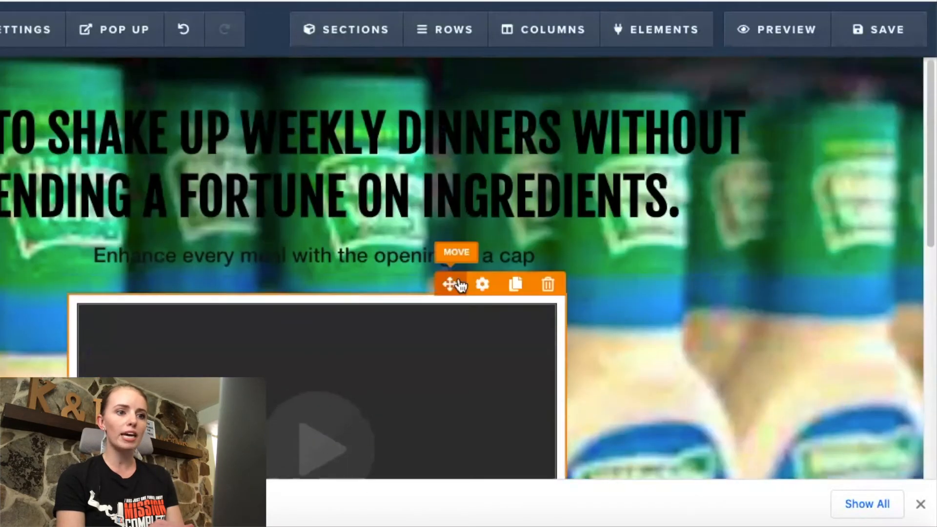
Step: Set the top section's background image position to Fill 100% Width & Height and review the section down to its button
left_click(904, 71)
left_click(883, 285)
left_click(488, 283)
scroll(487, 283, "down", 6)
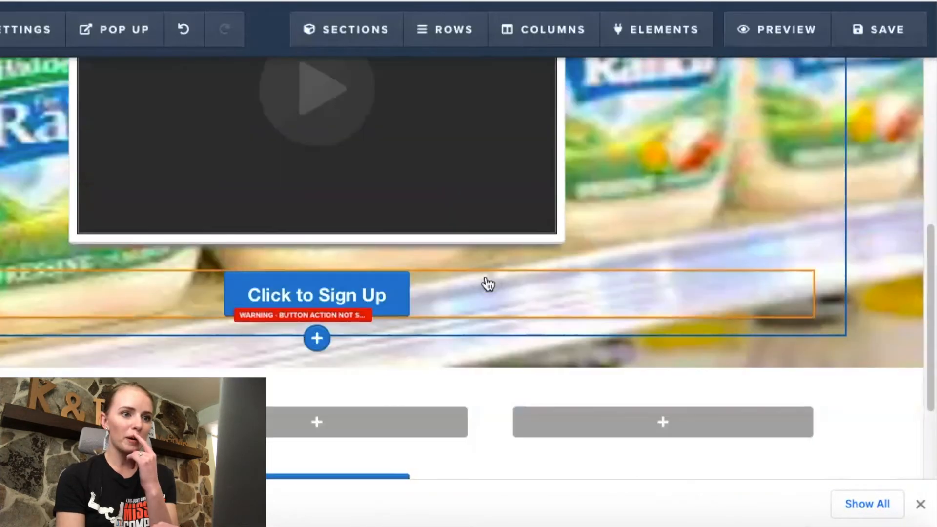
scroll(488, 283, "up", 4)
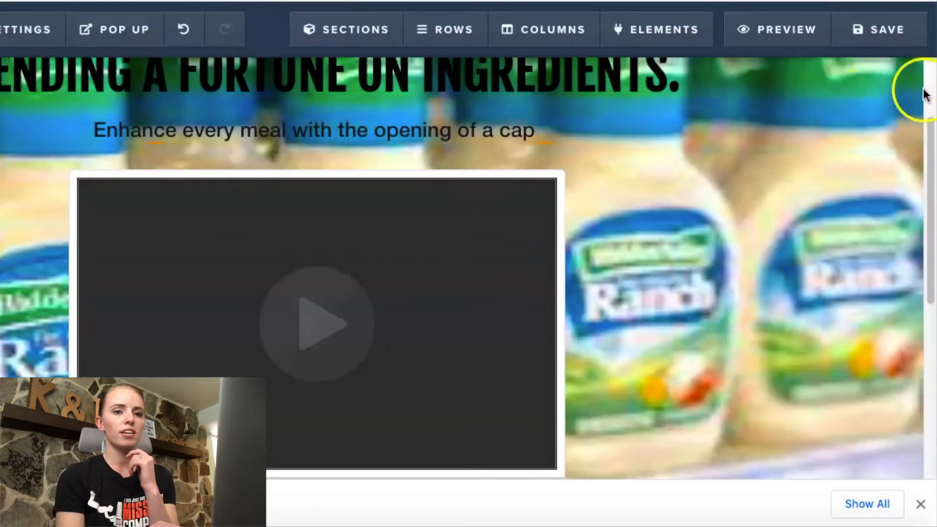
scroll(912, 78, "up", 3)
scroll(907, 78, "up", 1)
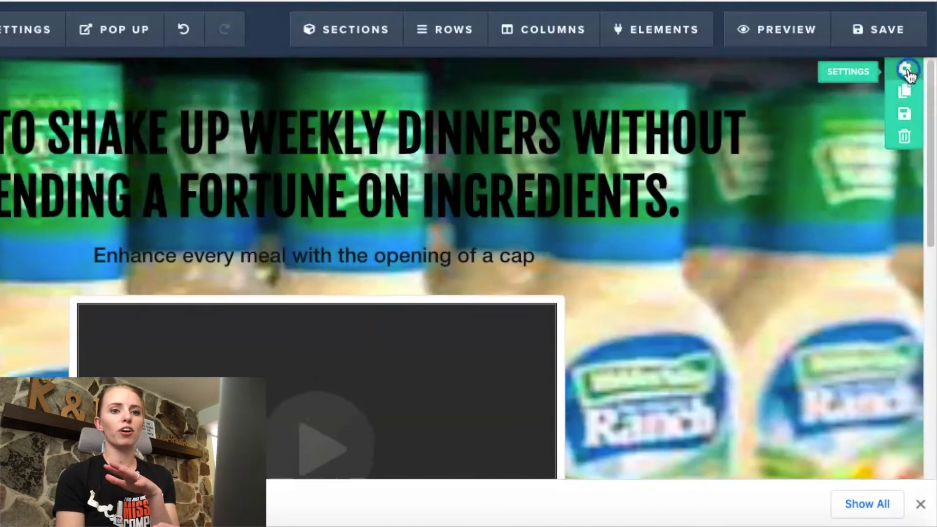
Step: Replace the top section's background with an uploaded photo of assorted Hidden Valley Ranch flavors and vegetables on a wooden table
left_click(906, 70)
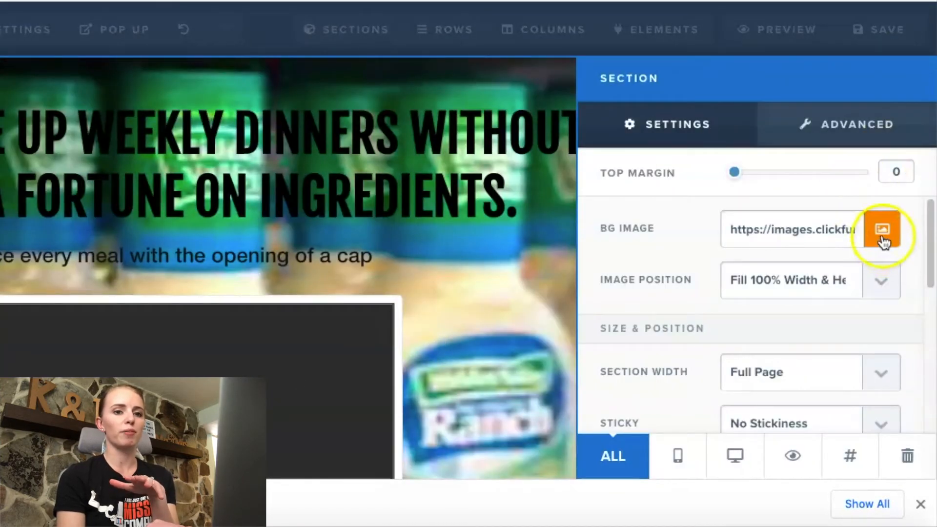
left_click(883, 240)
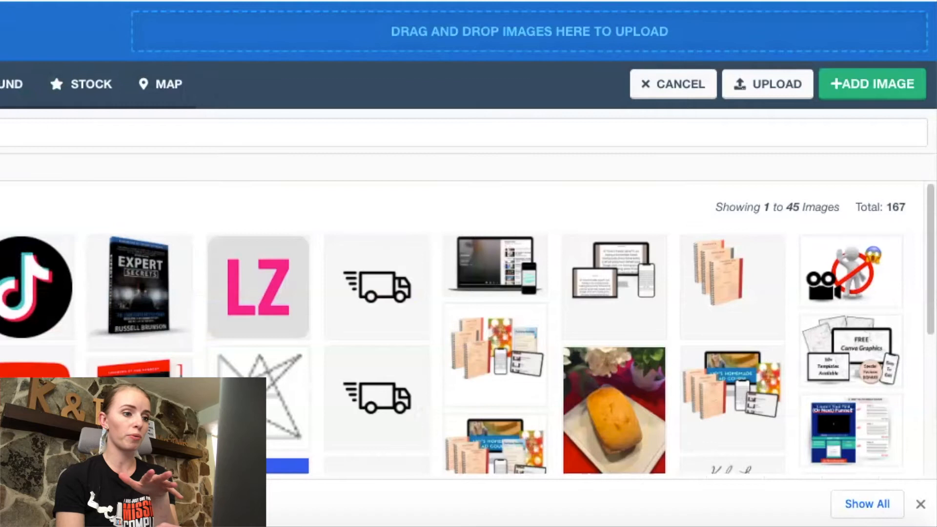
left_click_drag(243, 131, 295, 39)
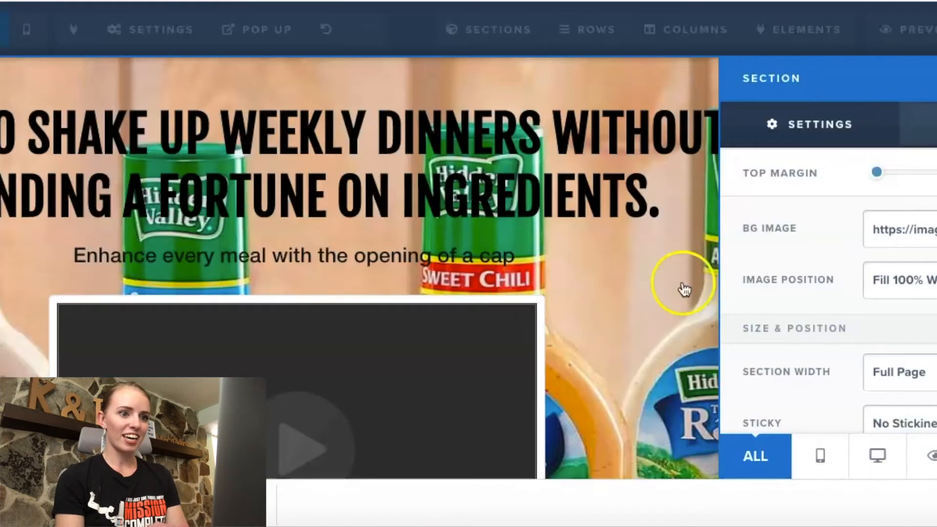
left_click(659, 292)
scroll(660, 293, "down", 7)
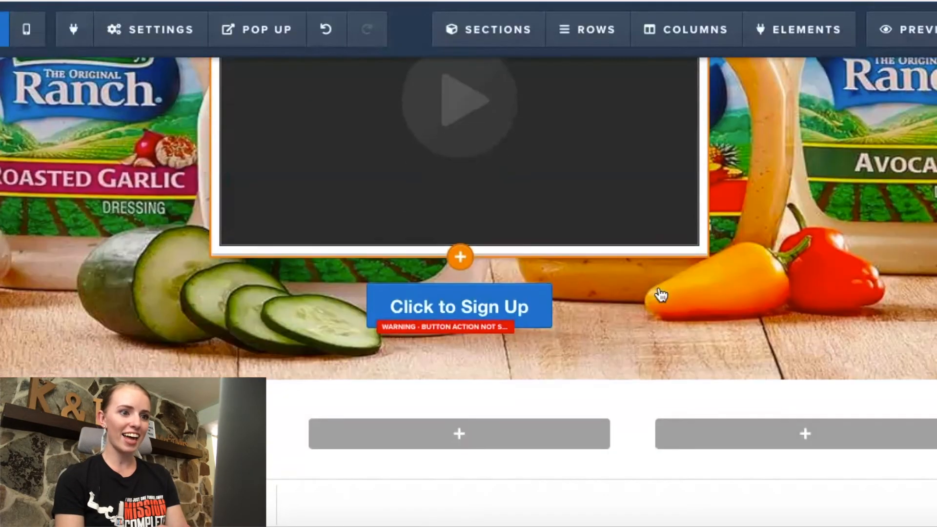
scroll(660, 293, "up", 5)
scroll(660, 294, "up", 3)
Step: Give the one-column row holding the headline and sub-headline the background color #f1f4f8 with its opacity reduced to 0.55
left_click(812, 163)
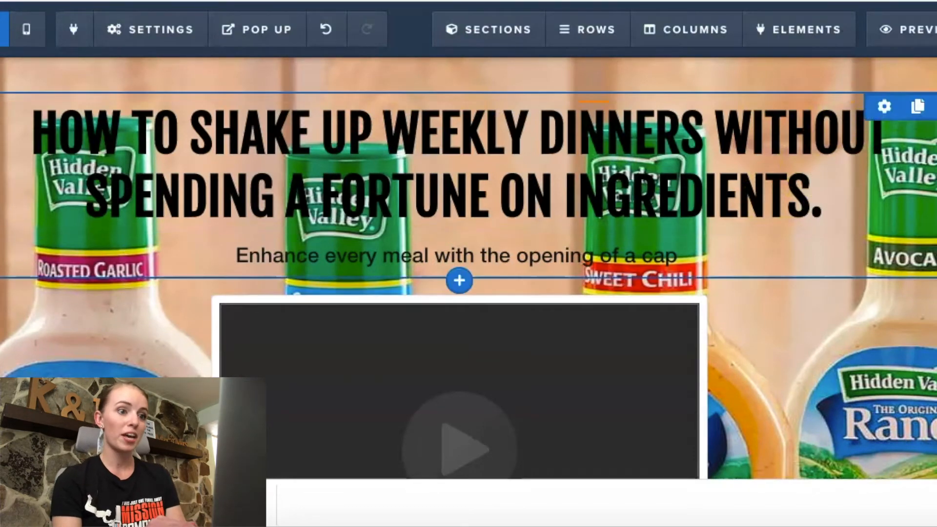
left_click(883, 109)
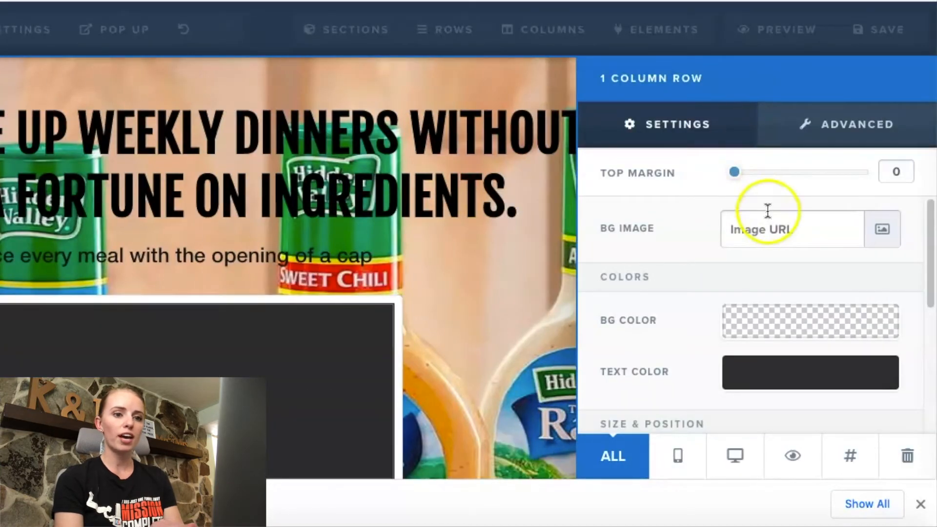
left_click(772, 324)
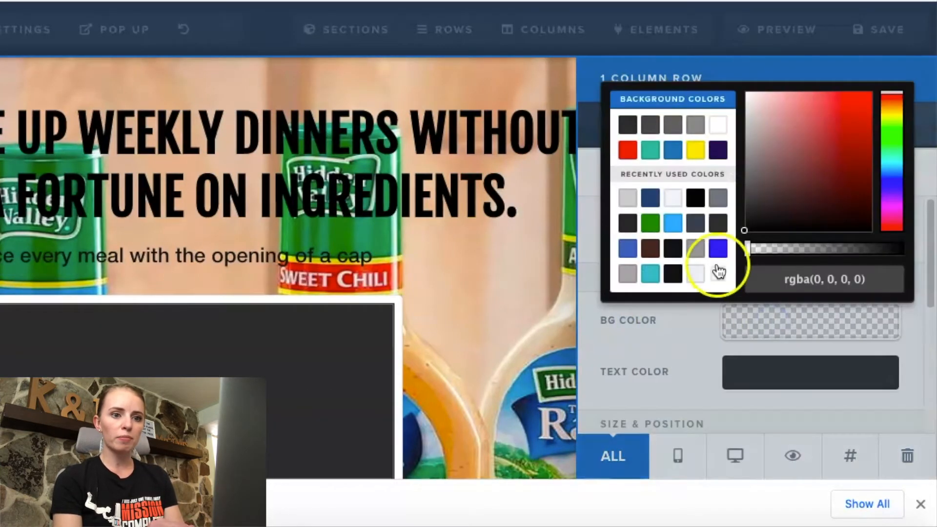
left_click(674, 199)
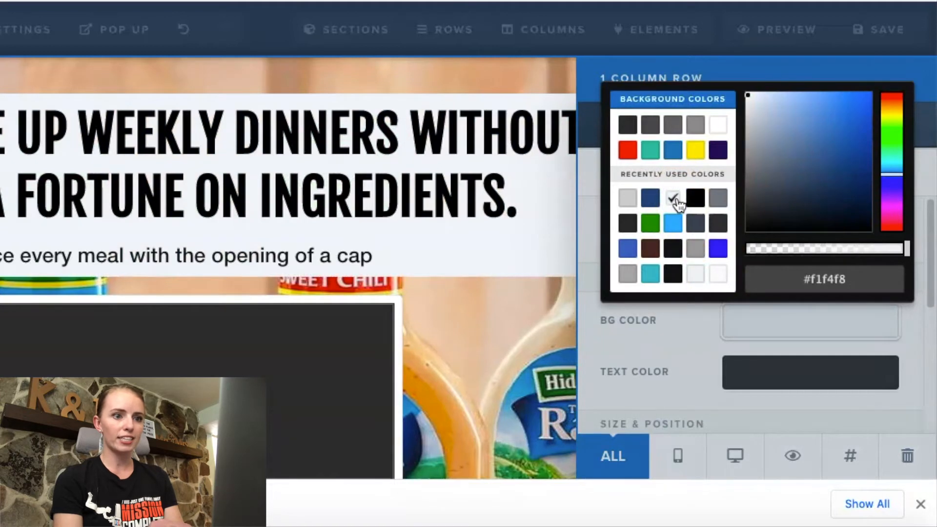
left_click(901, 249)
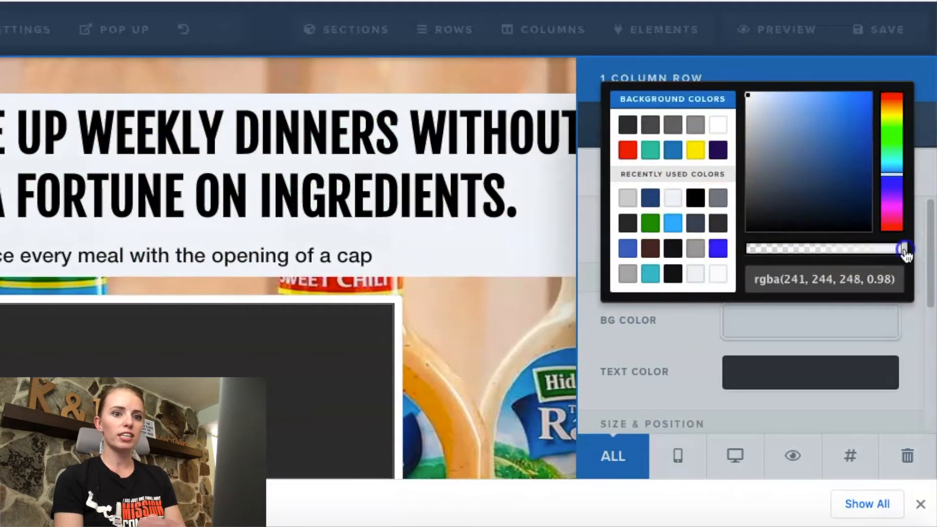
left_click_drag(899, 249, 851, 250)
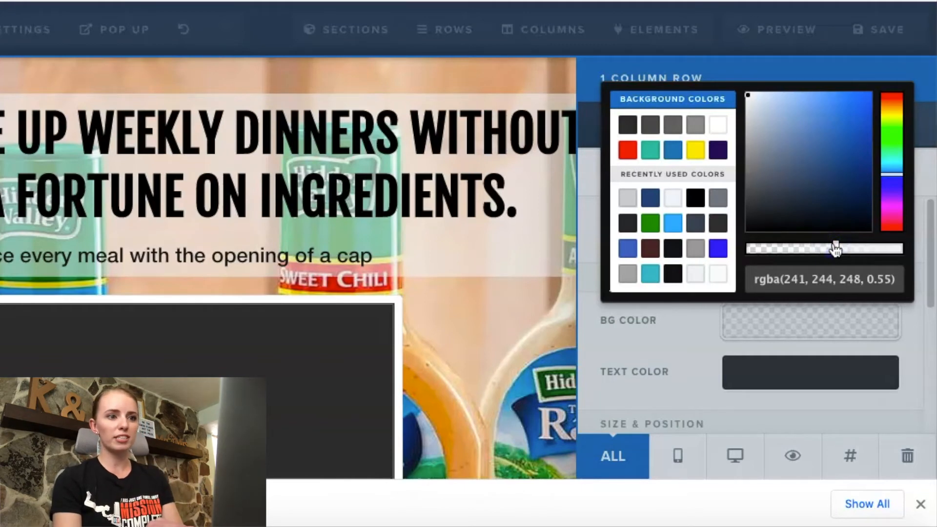
left_click(507, 309)
left_click(508, 310)
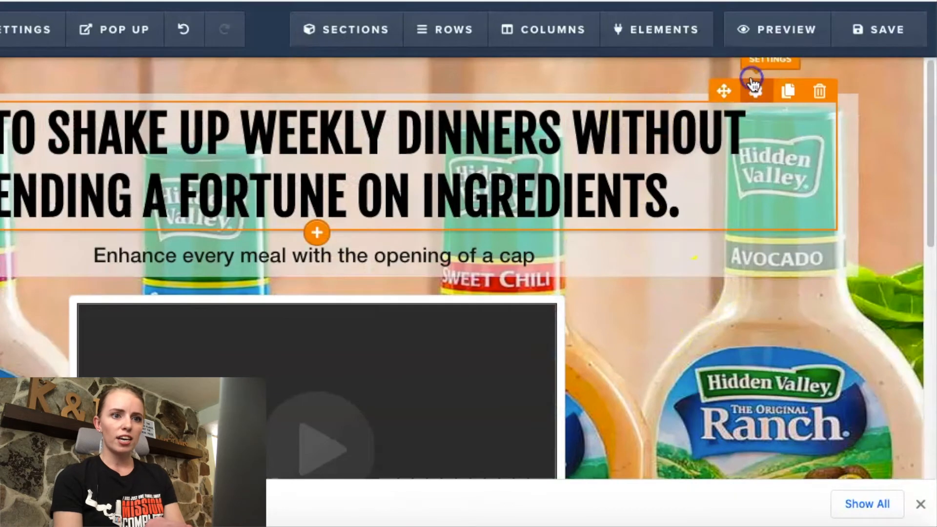
Step: Give the headline in the top section a Mid Shadow text shadow
left_click(754, 91)
left_click(815, 125)
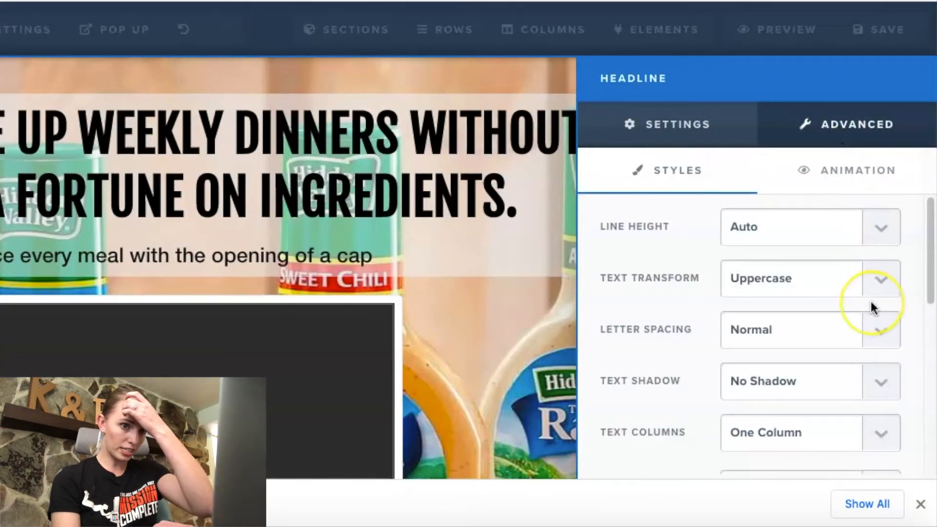
scroll(871, 303, "down", 3)
left_click(881, 264)
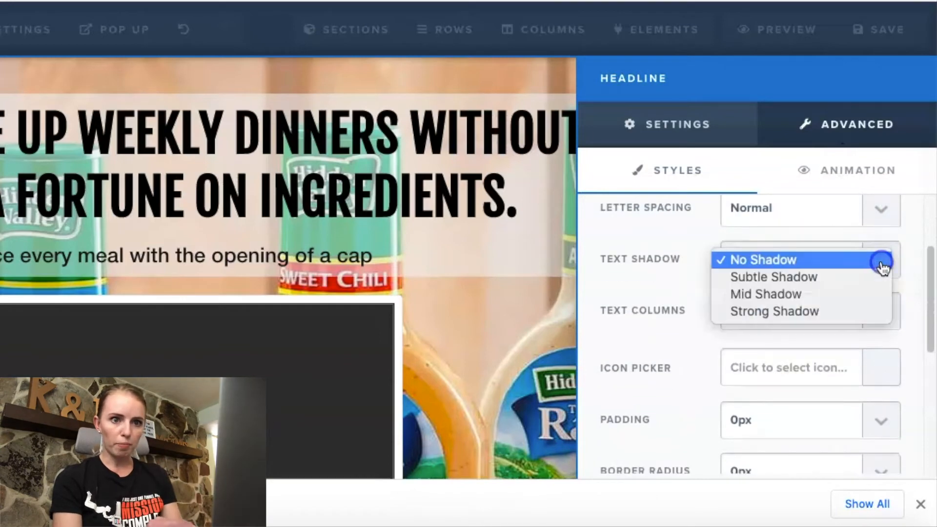
left_click(860, 294)
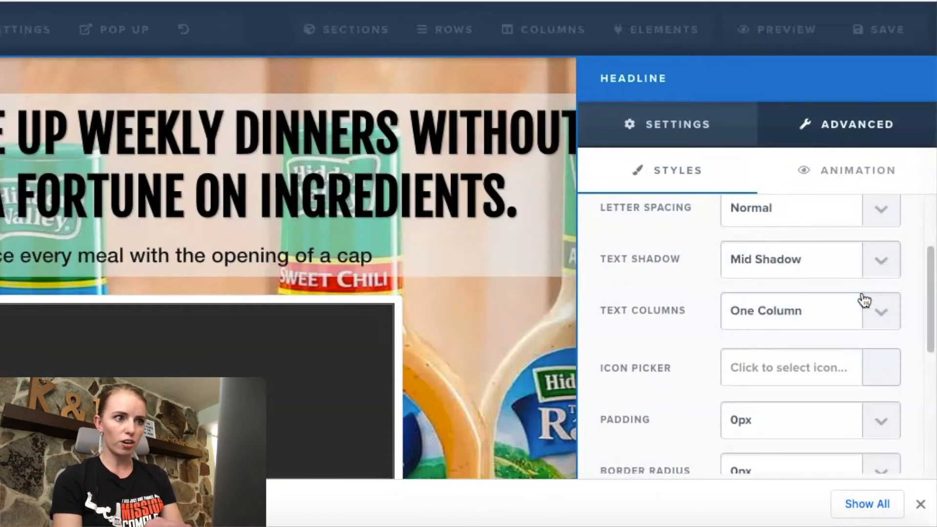
Step: Reduce the sub-headline's top margin and enlarge its text below the headline
left_click(750, 238)
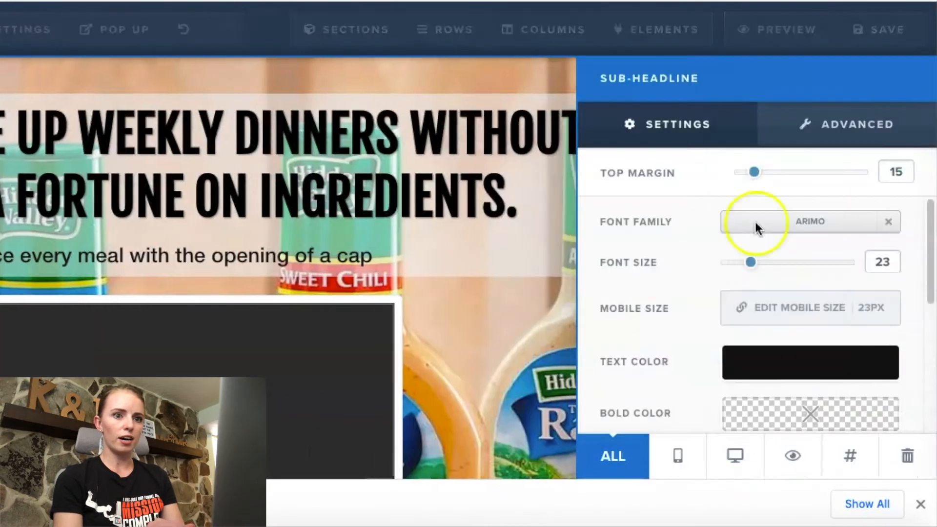
left_click(754, 171)
left_click_drag(748, 176, 737, 176)
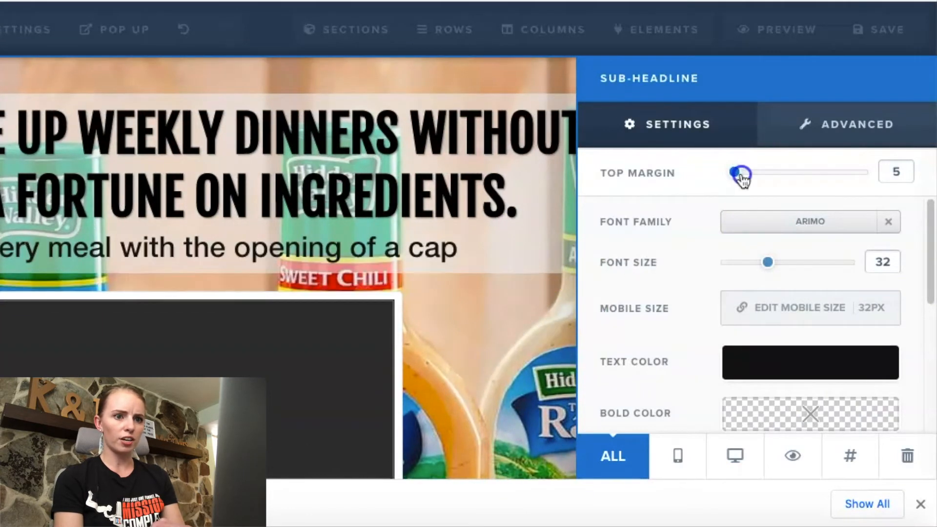
left_click_drag(739, 177, 744, 178)
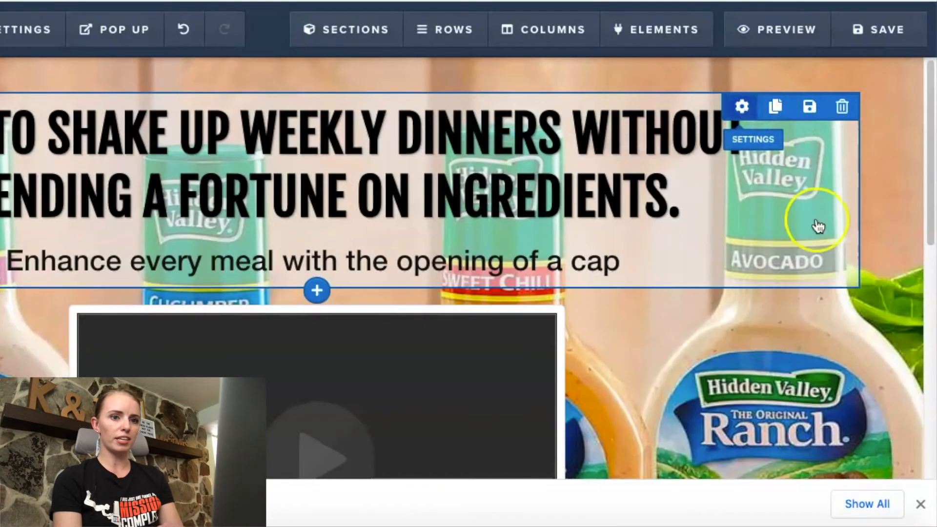
Step: Raise the background color opacity of the one-column headline row to 0.65 and check the section
left_click(857, 287)
left_click(823, 328)
left_click(842, 255)
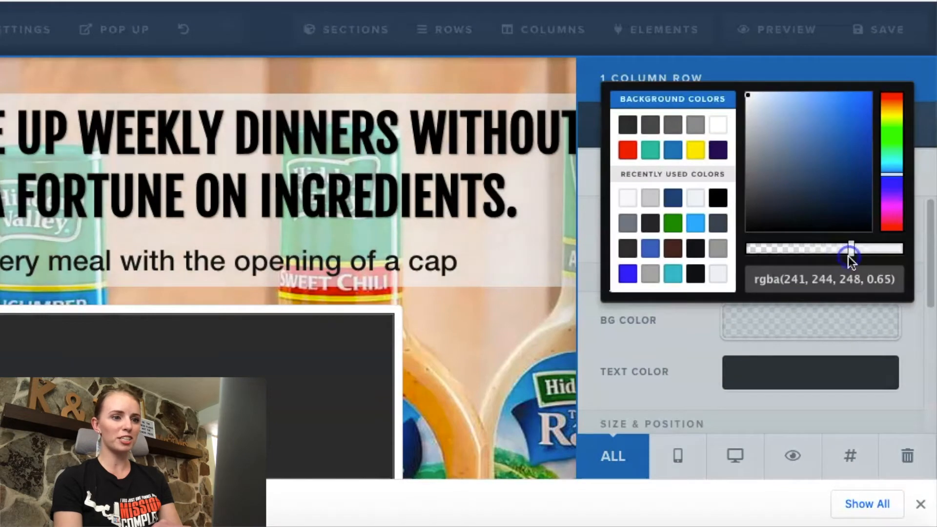
left_click(432, 342)
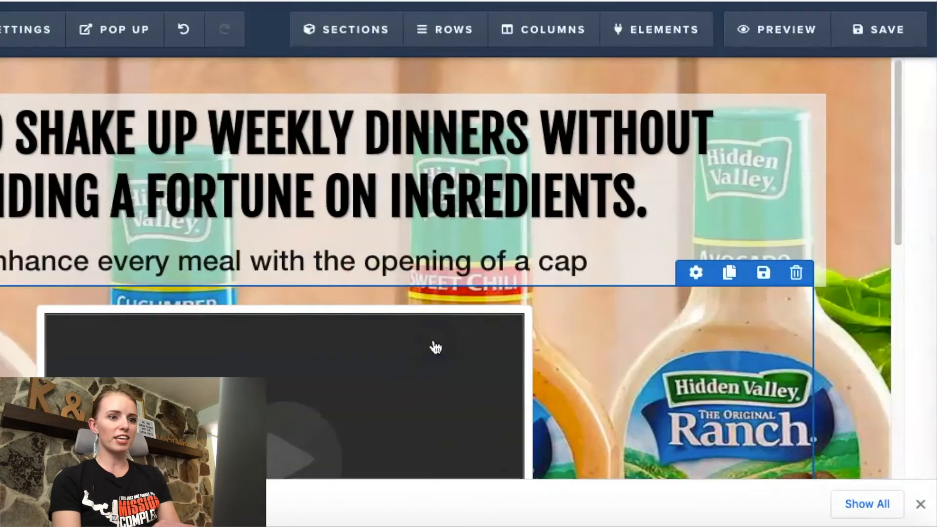
scroll(468, 269, "down", 1)
scroll(469, 268, "up", 1)
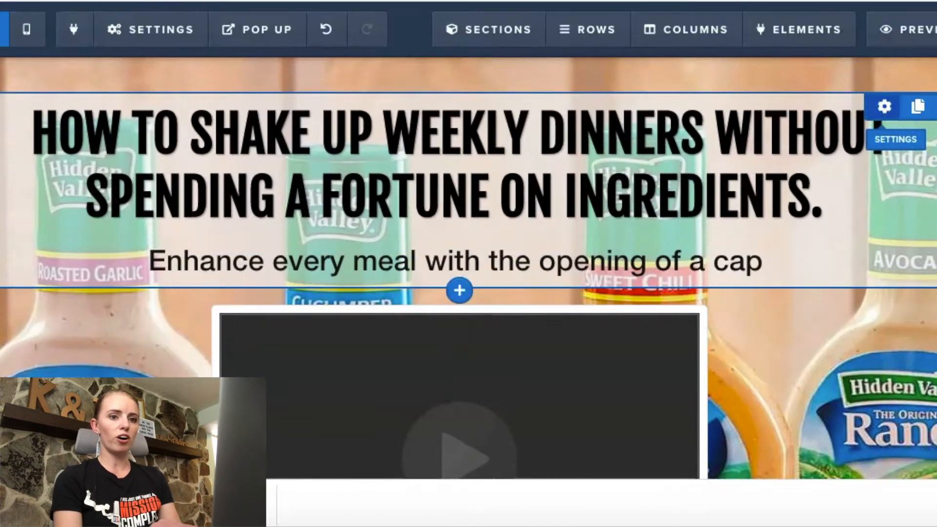
Step: Apply a 40% Drop Shadow to the one-column row holding the headline and sub-headline
left_click(884, 106)
scroll(759, 310, "down", 3)
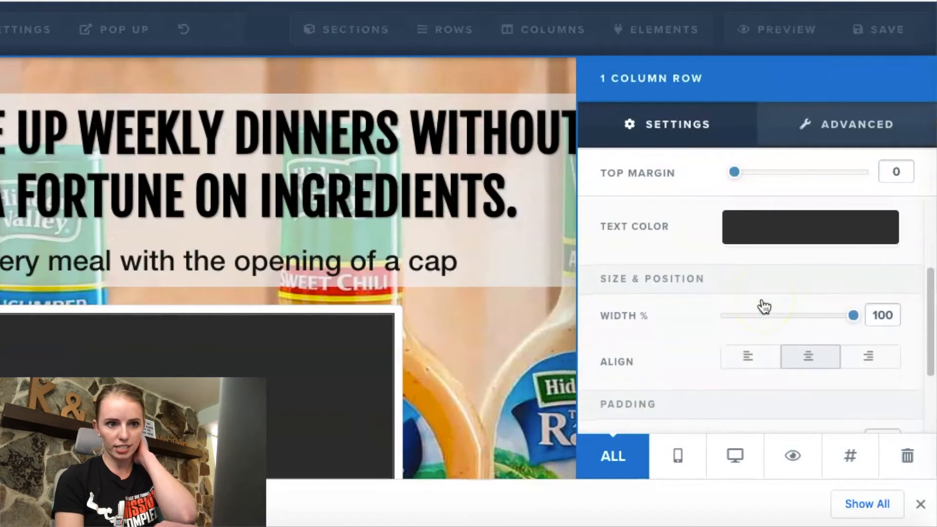
scroll(763, 306, "down", 3)
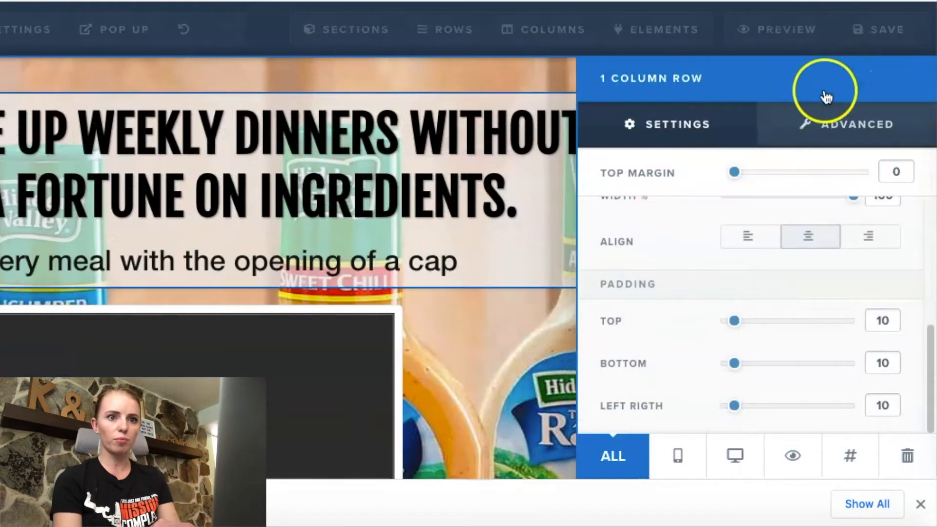
left_click(820, 142)
scroll(761, 393, "down", 1)
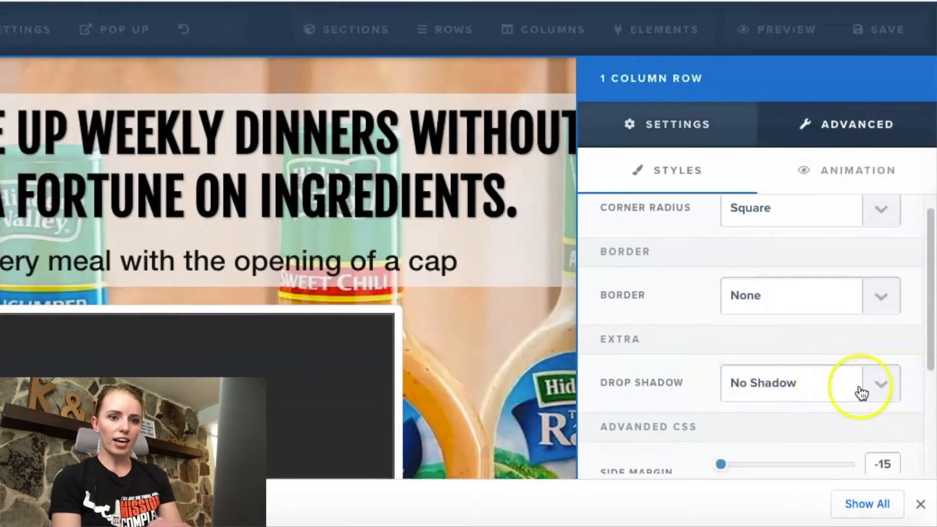
left_click(861, 386)
left_click(826, 471)
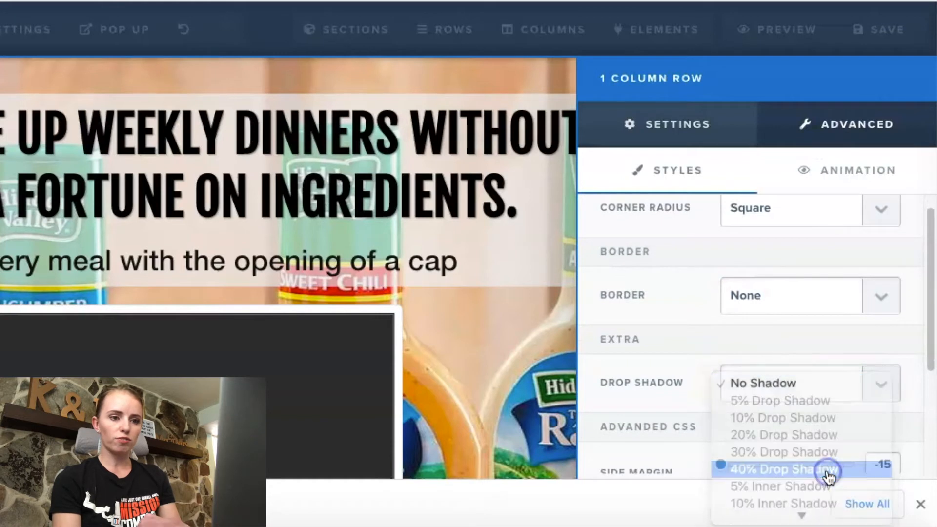
left_click(868, 384)
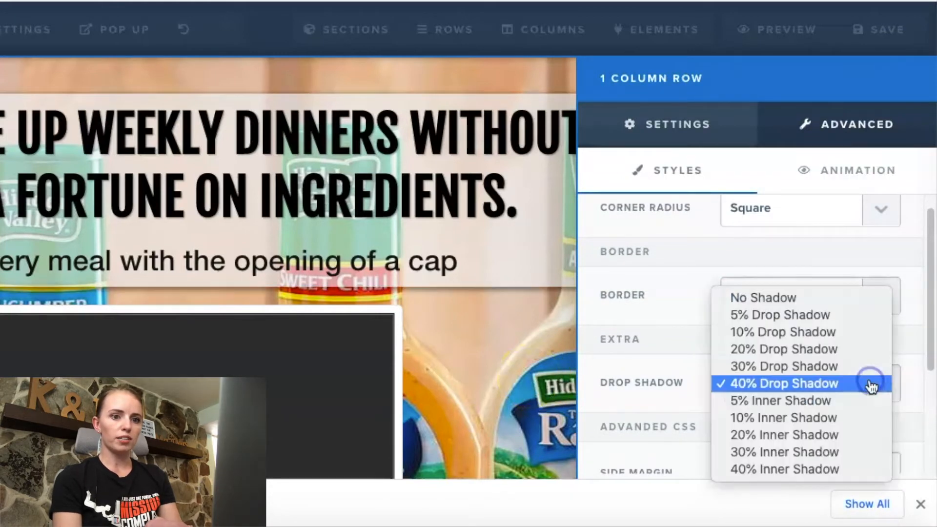
left_click(465, 327)
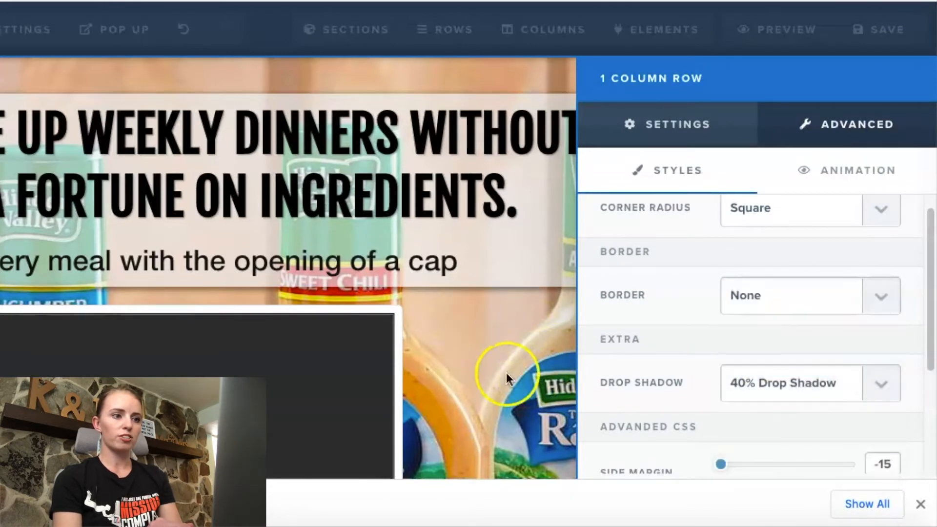
left_click(539, 372)
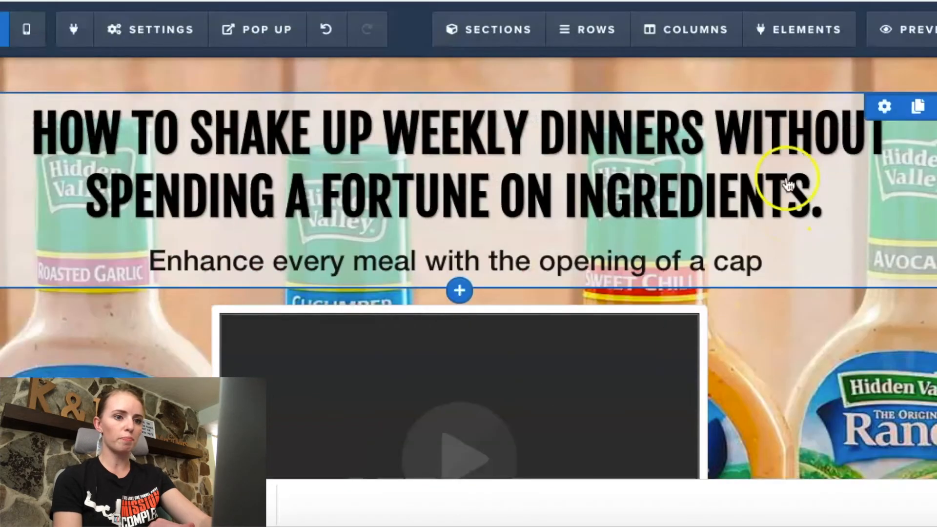
Step: Set the top section's video element to 3/4 Width and review how it fits the section
scroll(576, 197, "down", 5)
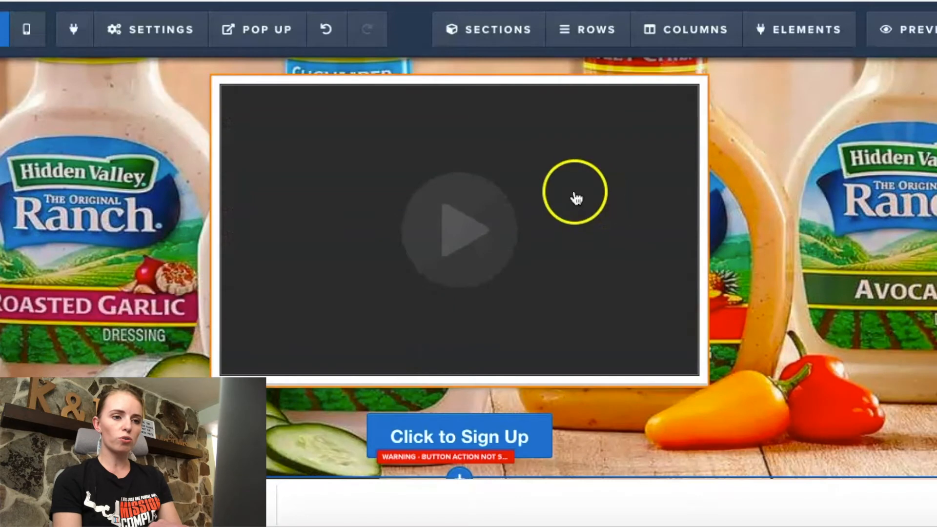
scroll(575, 197, "up", 1)
left_click(626, 131)
left_click(839, 127)
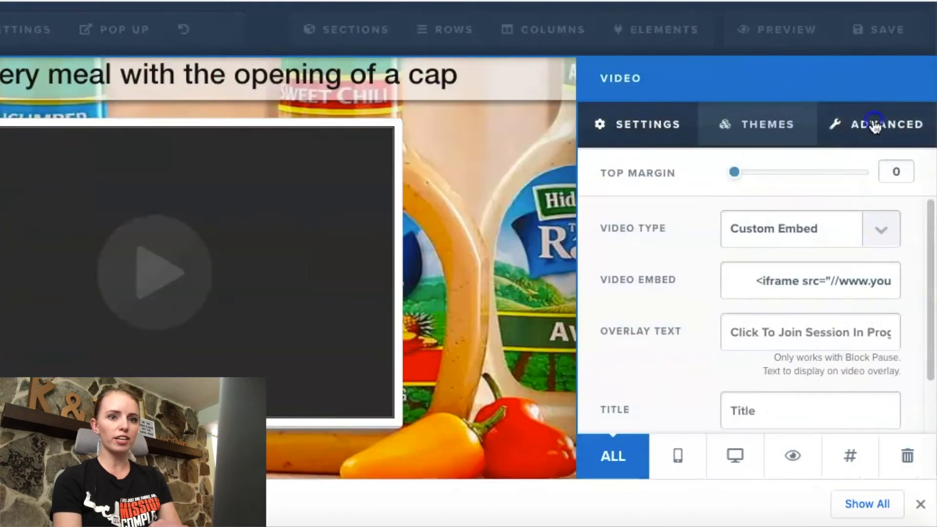
left_click(873, 220)
left_click(862, 216)
left_click(524, 243)
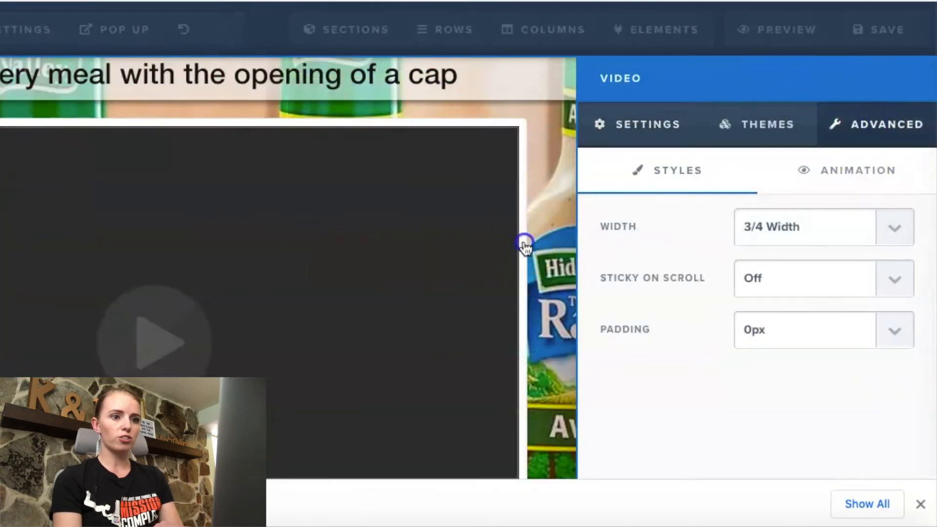
scroll(525, 246, "up", 3)
scroll(525, 246, "down", 5)
scroll(668, 249, "up", 3)
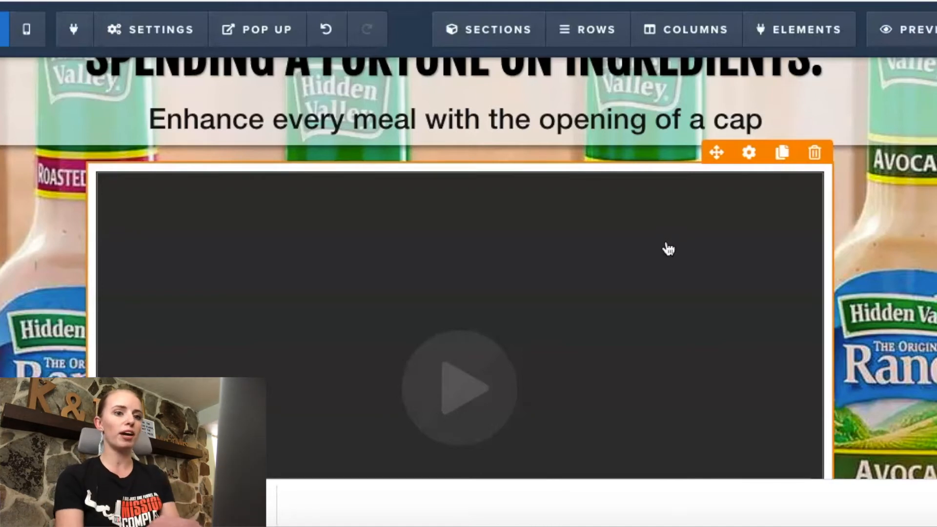
Step: Change the video element's type to YouTube, leaving its URL empty
left_click(740, 161)
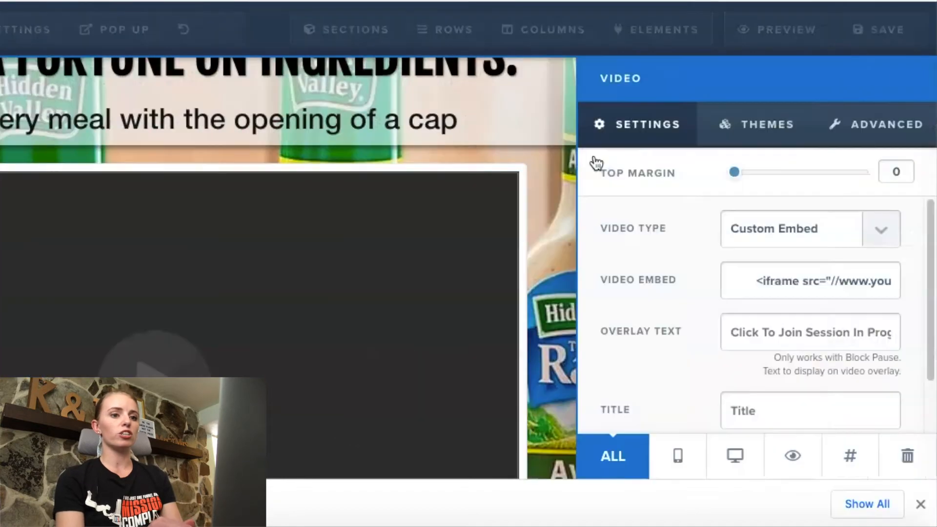
left_click(882, 237)
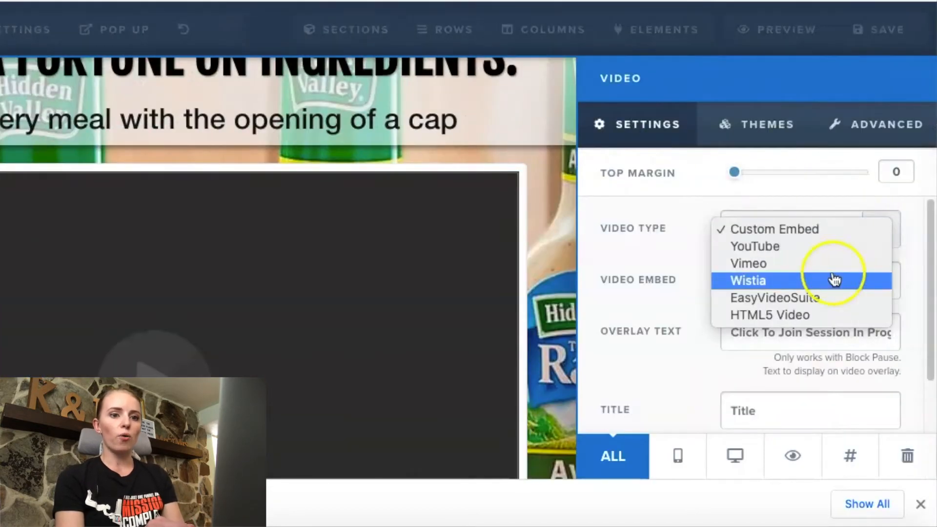
left_click(817, 247)
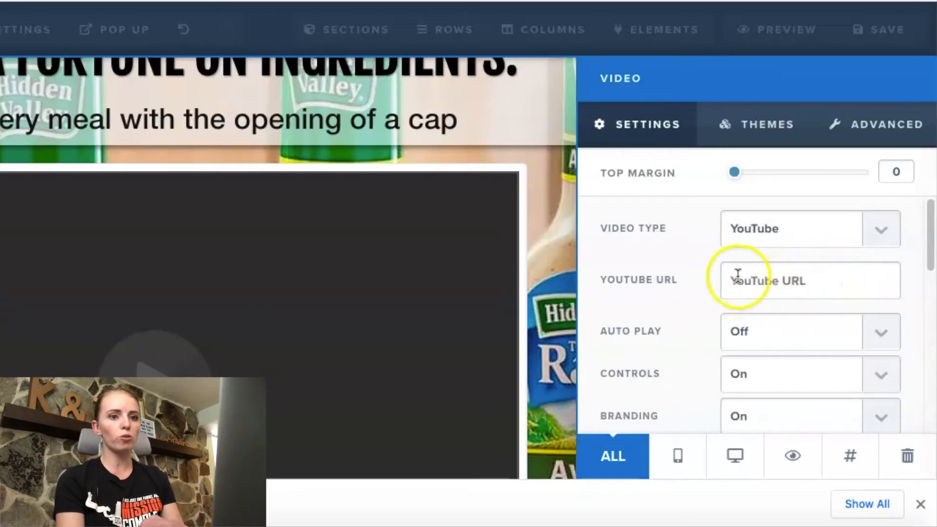
left_click(558, 250)
Step: Save the page and replace the default SEO page title with "Get you ranch!"
left_click(884, 45)
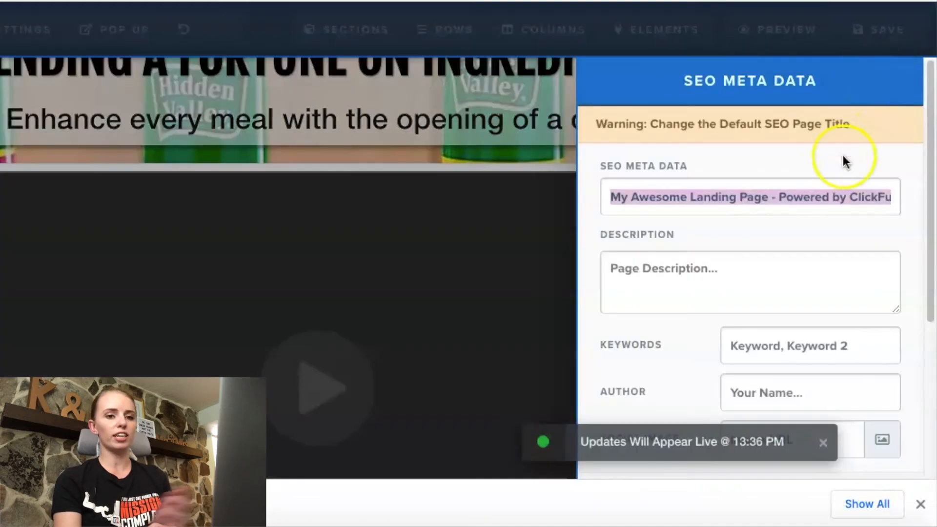
key("BackSpace")
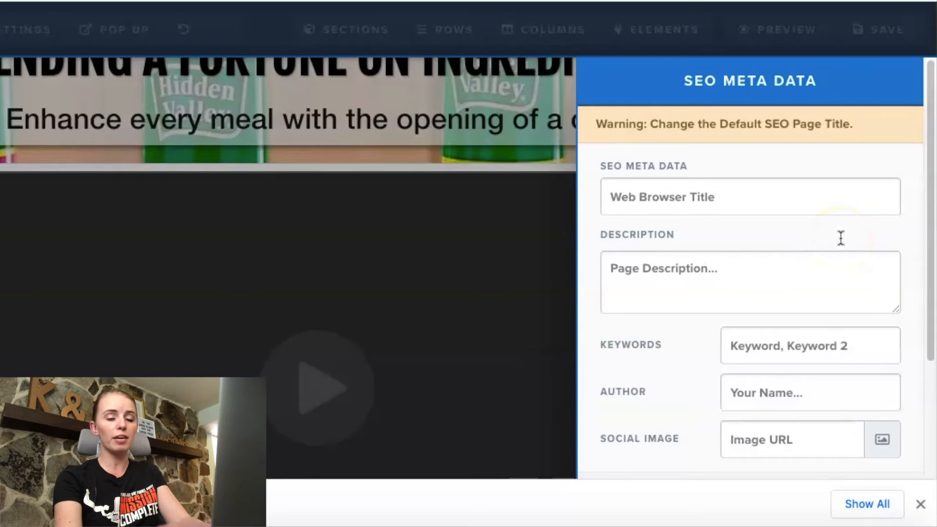
type("Br")
type("Get you ranch!")
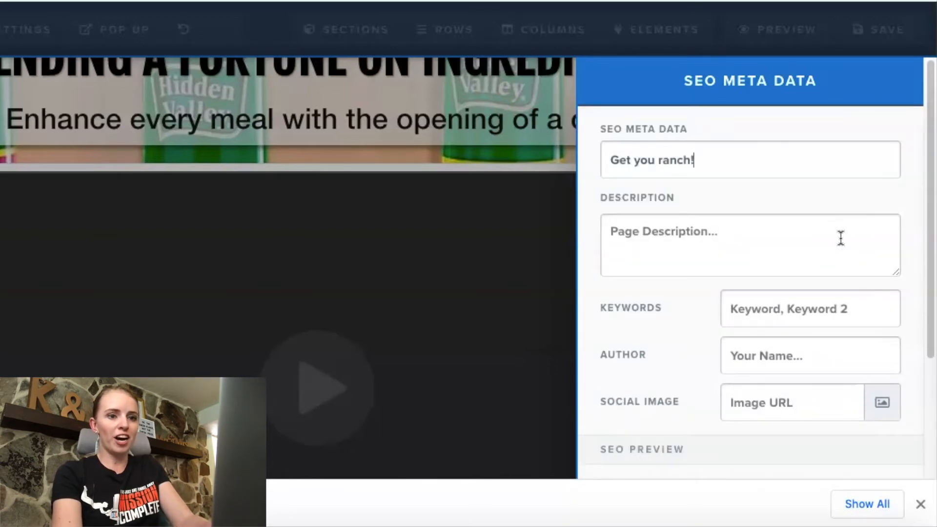
left_click(549, 162)
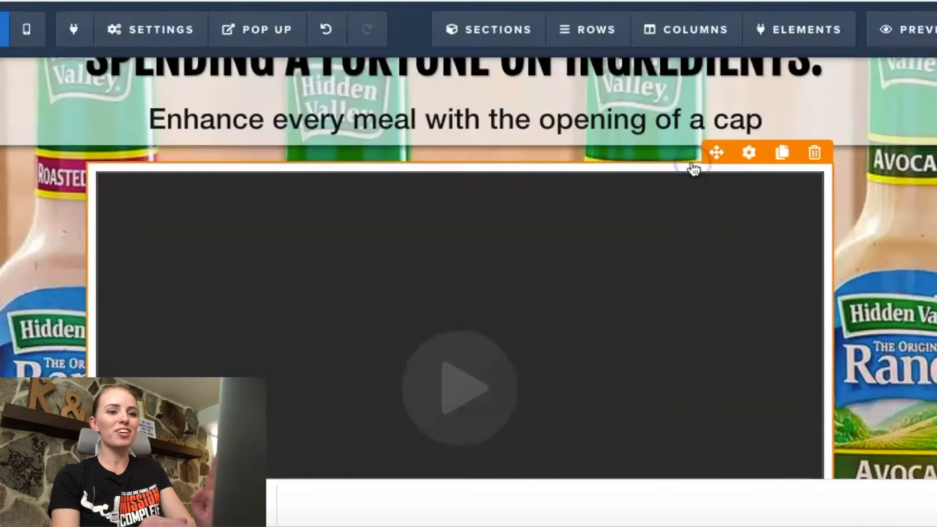
Step: Reopen the page's SEO meta data settings to look at where the title is edited, and close them
left_click(161, 43)
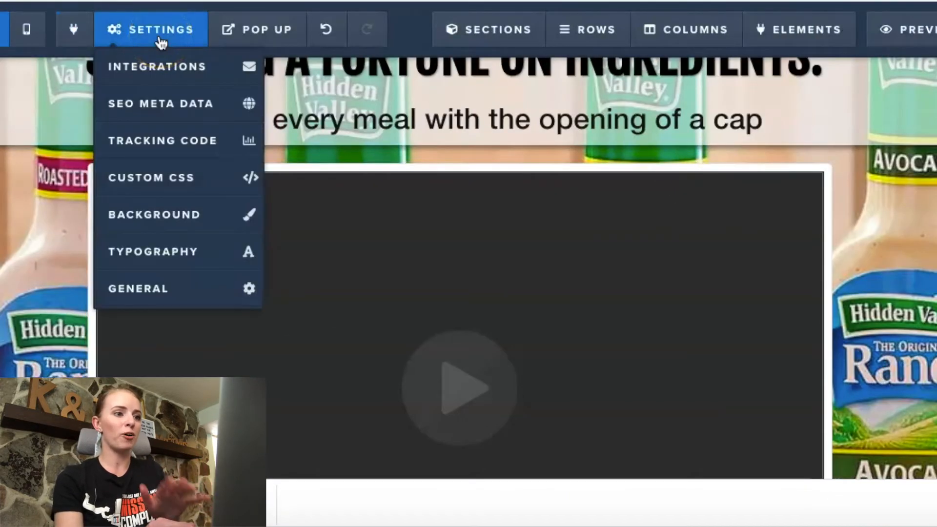
left_click(161, 105)
left_click(912, 209)
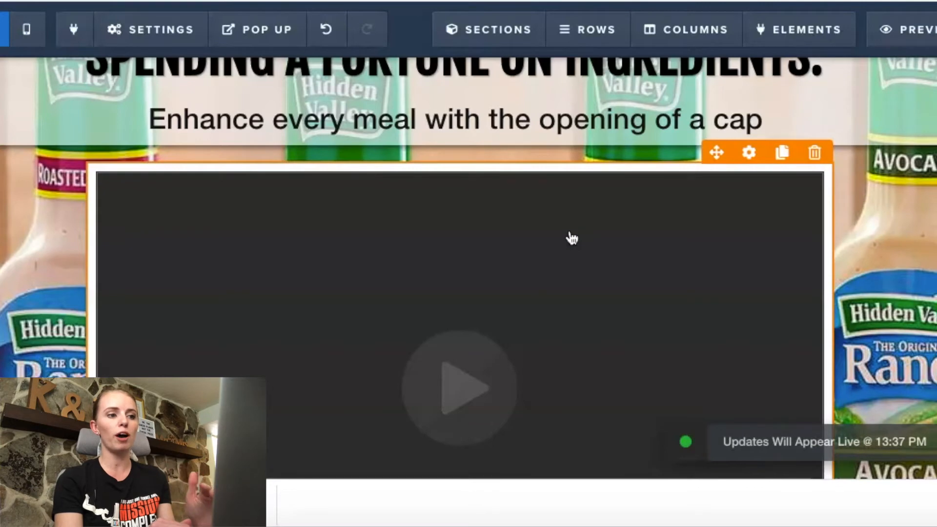
left_click(927, 29)
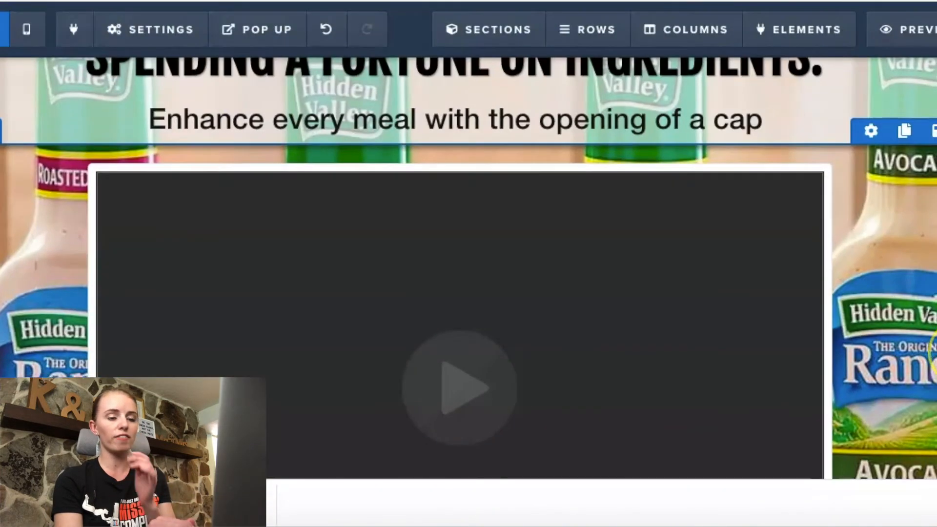
Step: Set the font size of the "Click to Sign Up" button below the video to 50
scroll(722, 390, "down", 5)
scroll(460, 288, "down", 3)
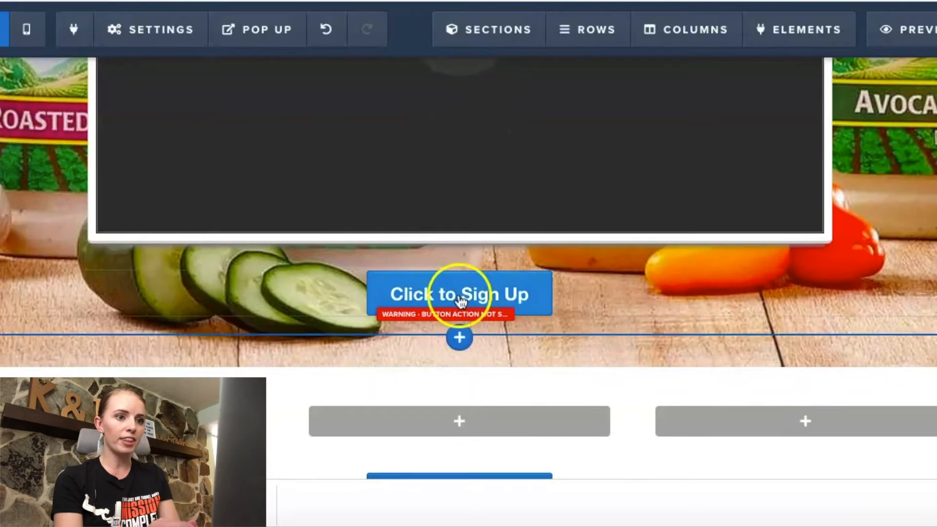
mouse_move(857, 288)
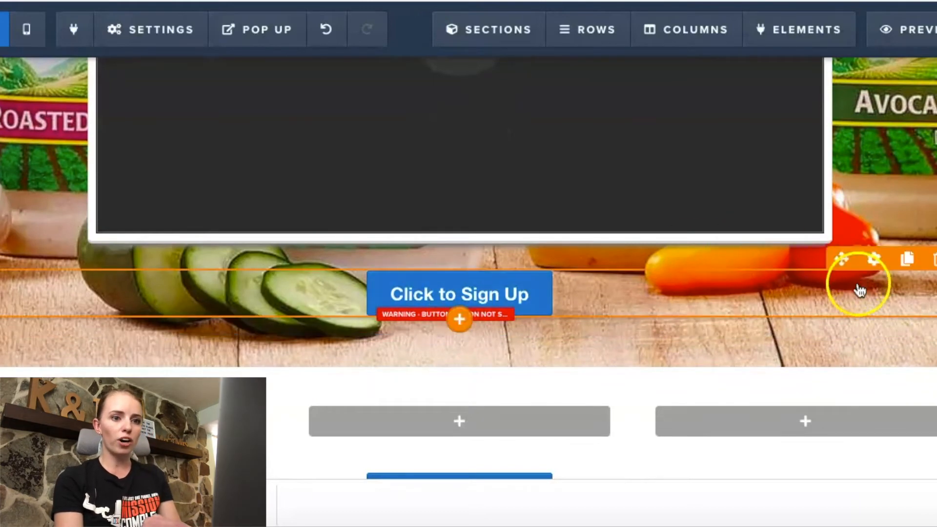
left_click(872, 263)
scroll(797, 297, "down", 3)
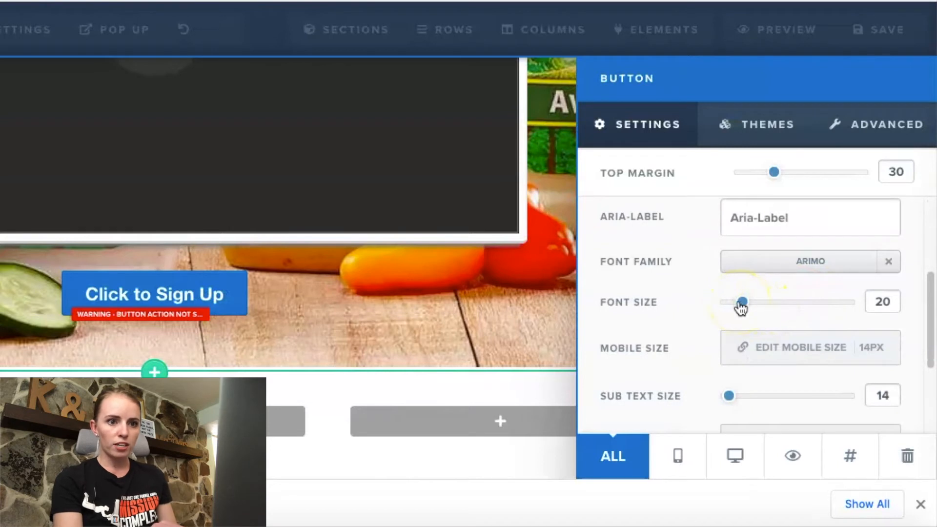
left_click_drag(748, 303, 802, 313)
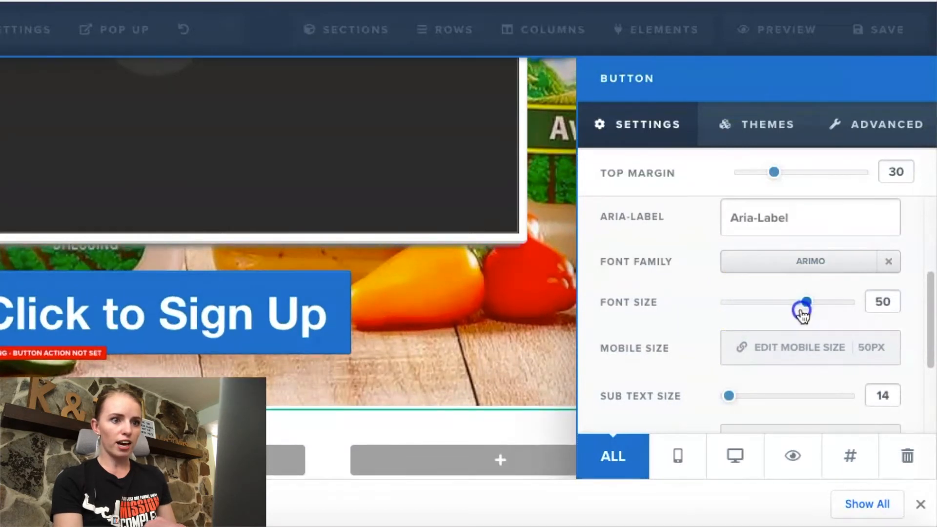
scroll(791, 273, "up", 4)
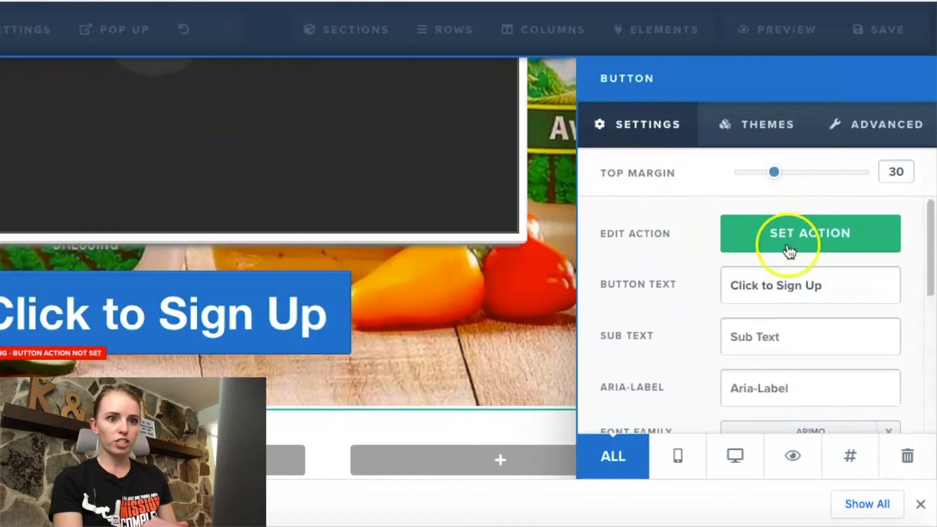
Step: Change the text of the button below the video to "Click To Get Your Ranch!"
left_click_drag(824, 286, 782, 286)
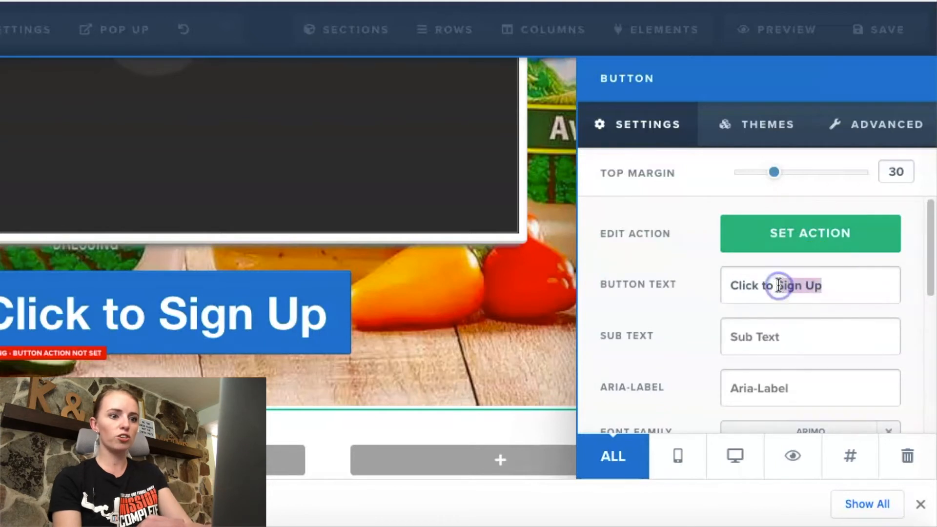
type("Get Your Ra")
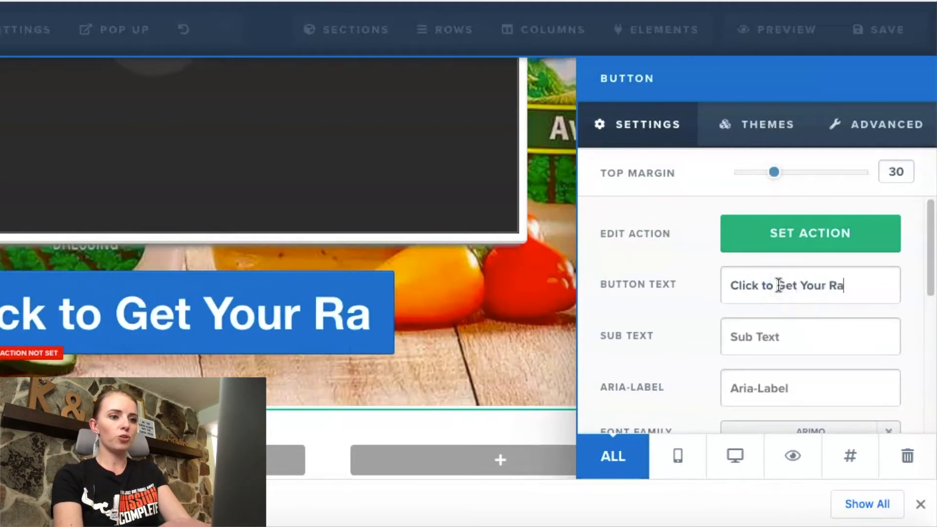
type("nch!")
left_click(765, 285)
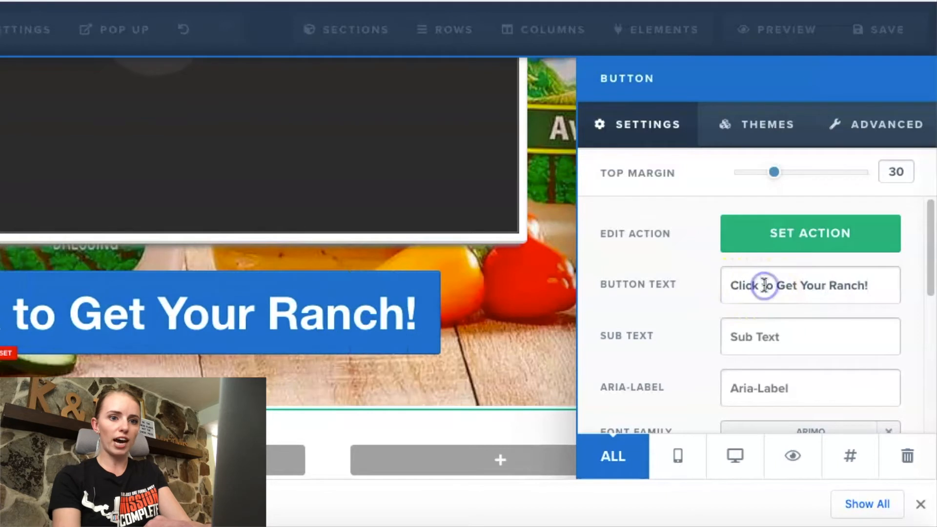
key("BackSpace")
type("T")
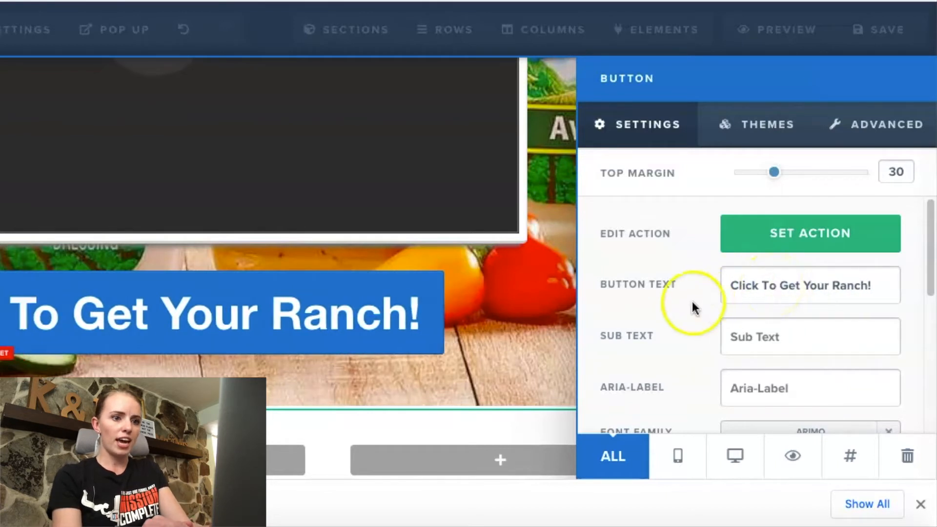
left_click(557, 328)
Step: Set the background color of the "Click To Get Your Ranch!" button to green #03c701
scroll(557, 327, "up", 3)
scroll(556, 326, "up", 3)
scroll(554, 328, "down", 6)
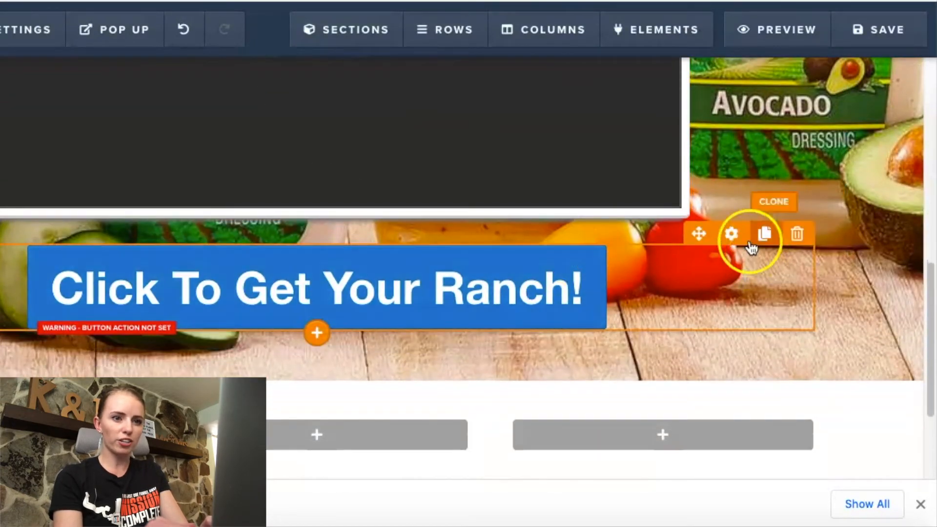
left_click(733, 235)
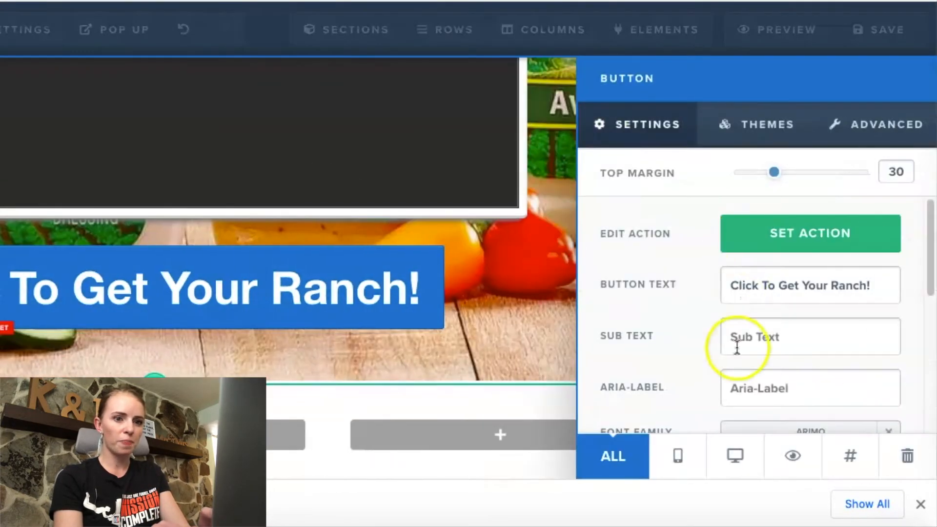
scroll(737, 346, "down", 5)
left_click(746, 393)
left_click_drag(892, 184, 893, 158)
left_click(887, 201)
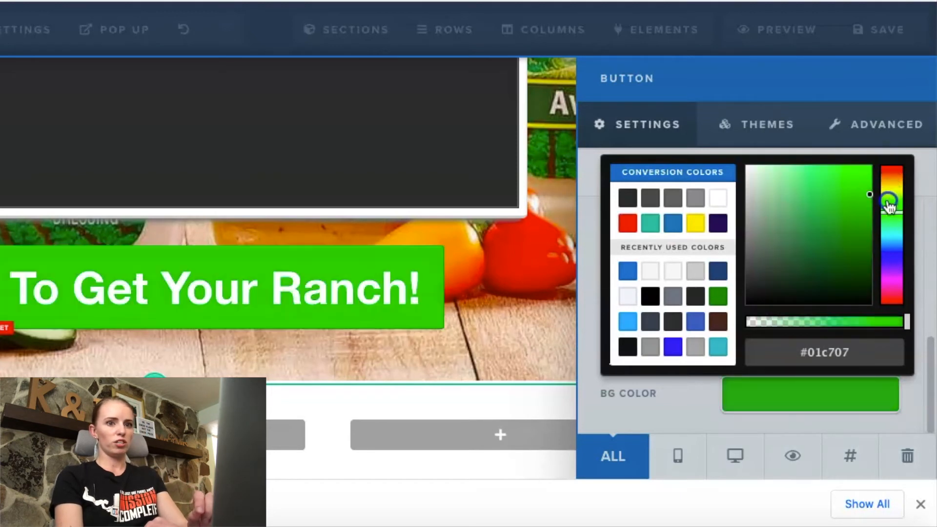
left_click_drag(887, 214, 887, 211)
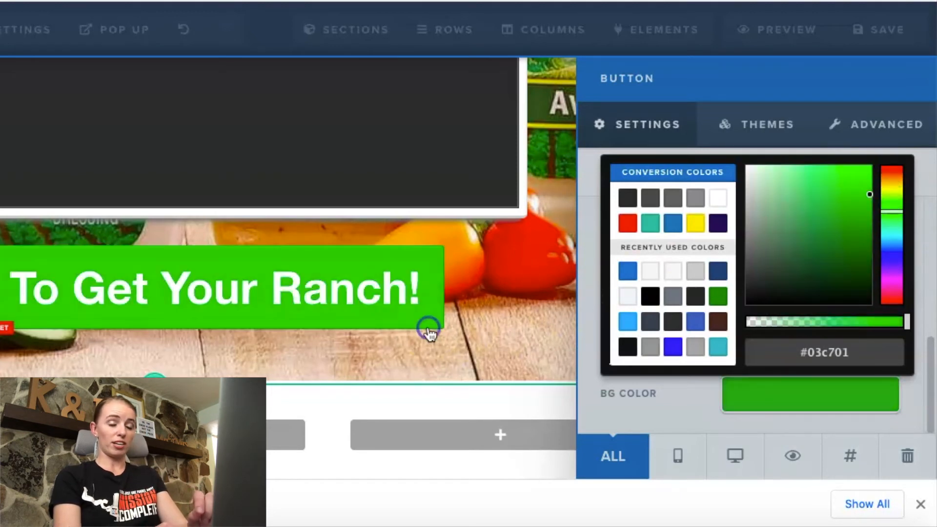
left_click(500, 347)
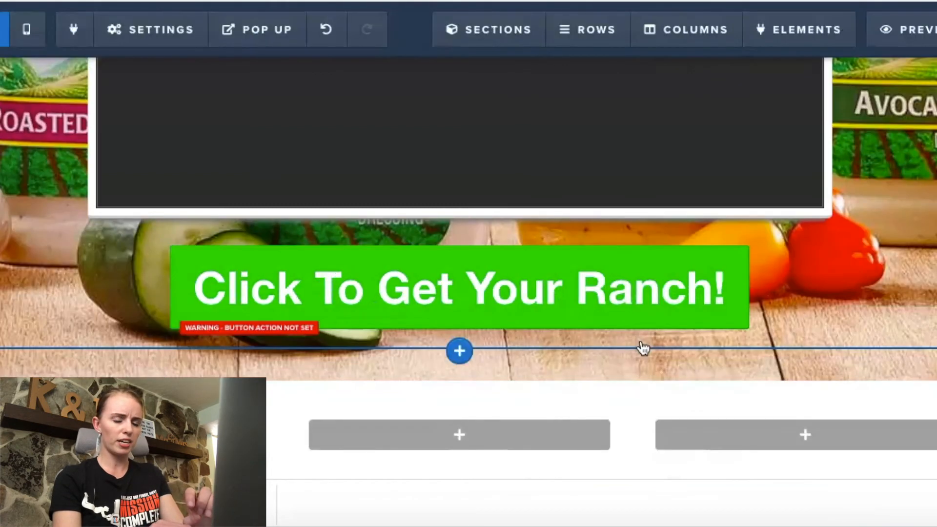
scroll(500, 349, "down", 3)
scroll(500, 349, "up", 3)
left_click(500, 240)
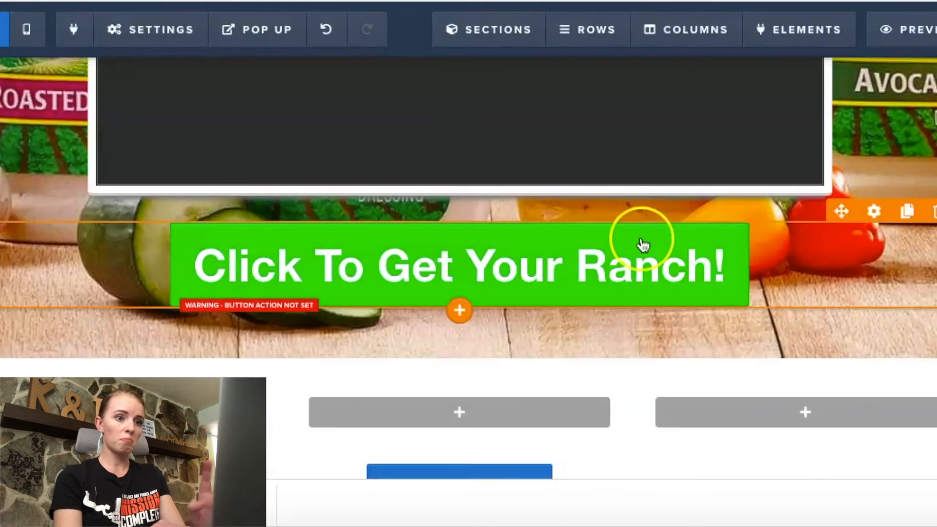
Step: Open the green button's action options and clear the "#" from the Go to Website URL address
left_click(869, 218)
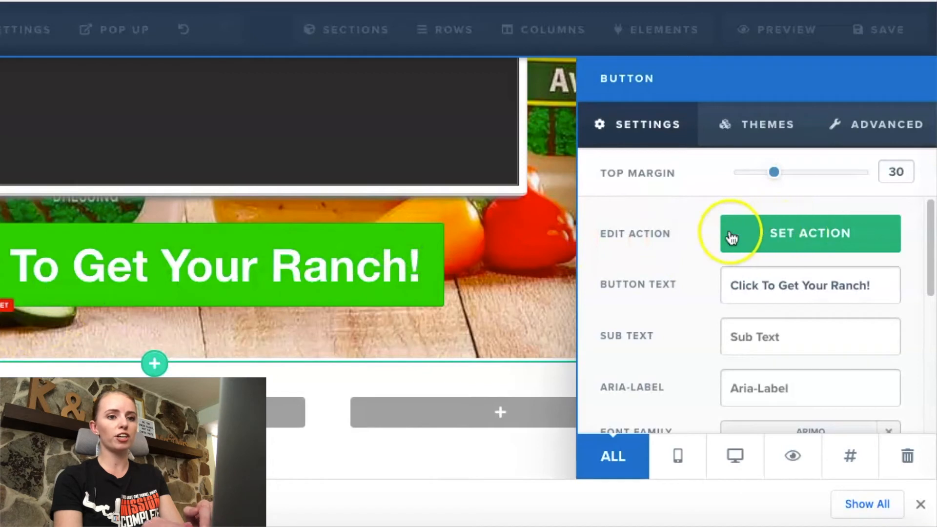
left_click(791, 238)
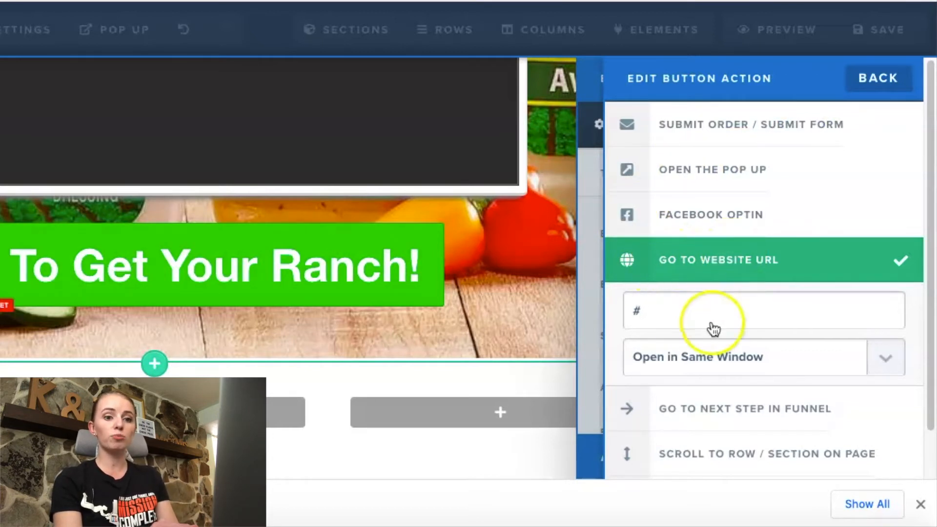
left_click(686, 313)
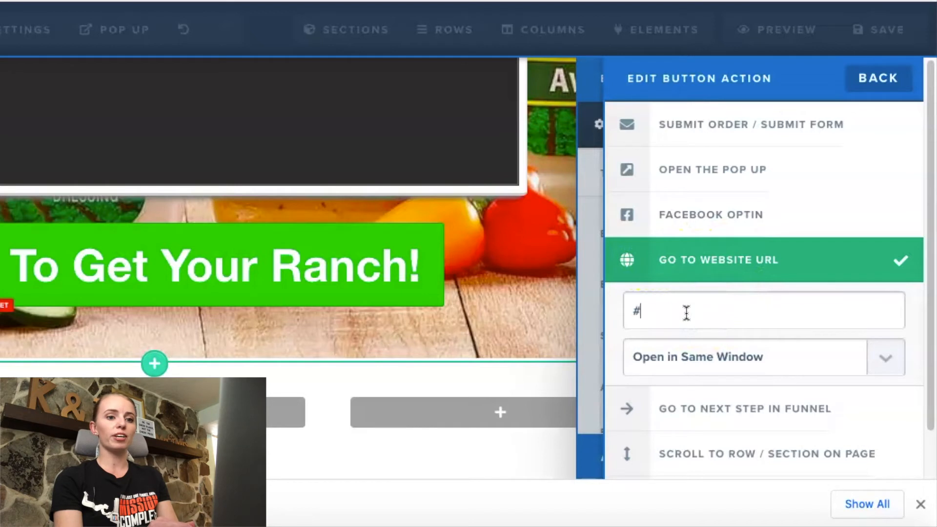
key("BackSpace")
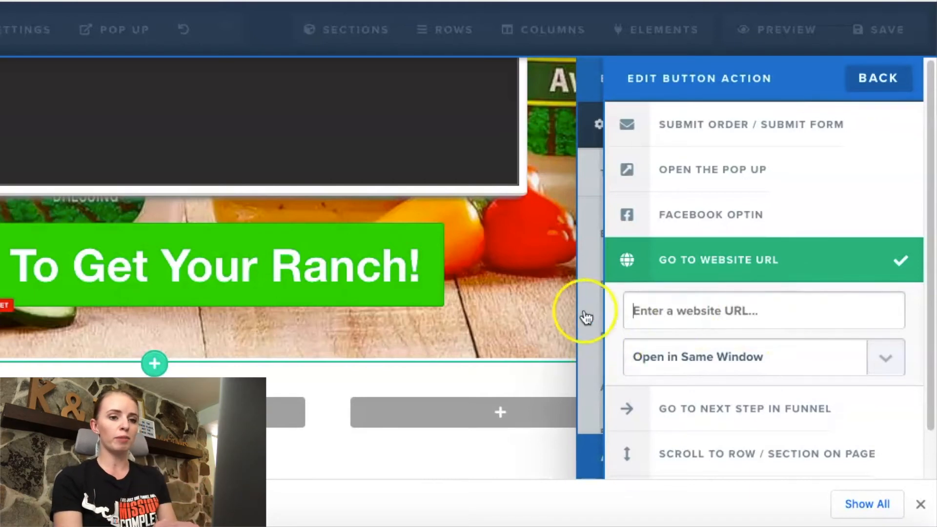
left_click(506, 312)
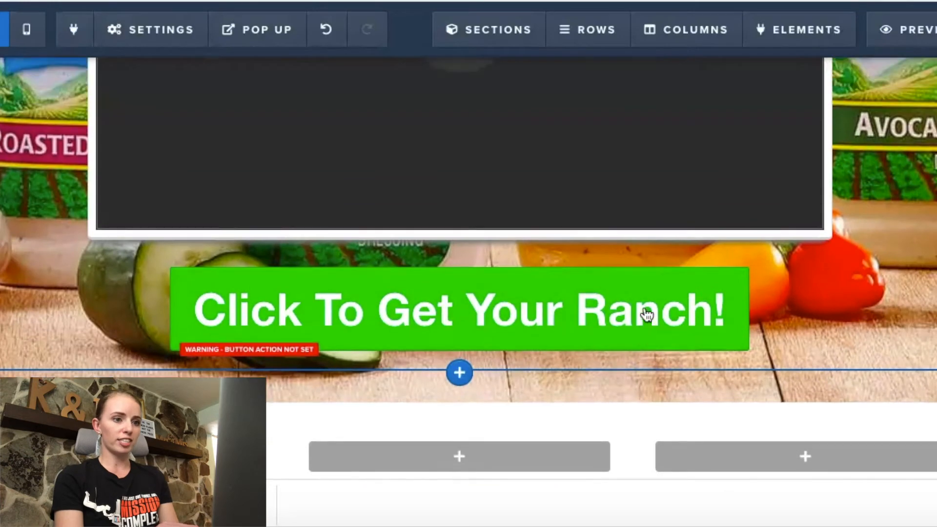
Step: Replace the blue "Click to Sign Up" button below the three-column row with a copy of the green "Click To Get Your Ranch!" button
scroll(646, 315, "up", 9)
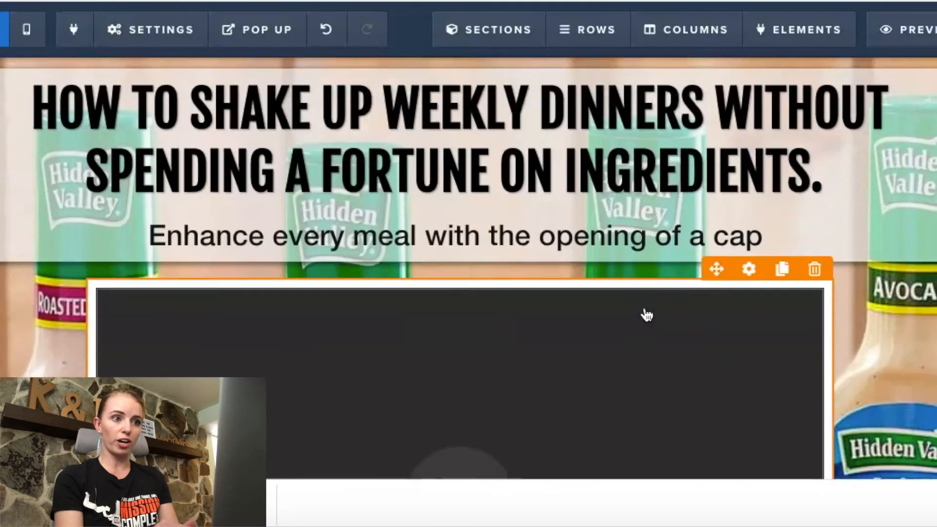
scroll(646, 315, "down", 13)
scroll(646, 314, "down", 1)
scroll(642, 313, "up", 2)
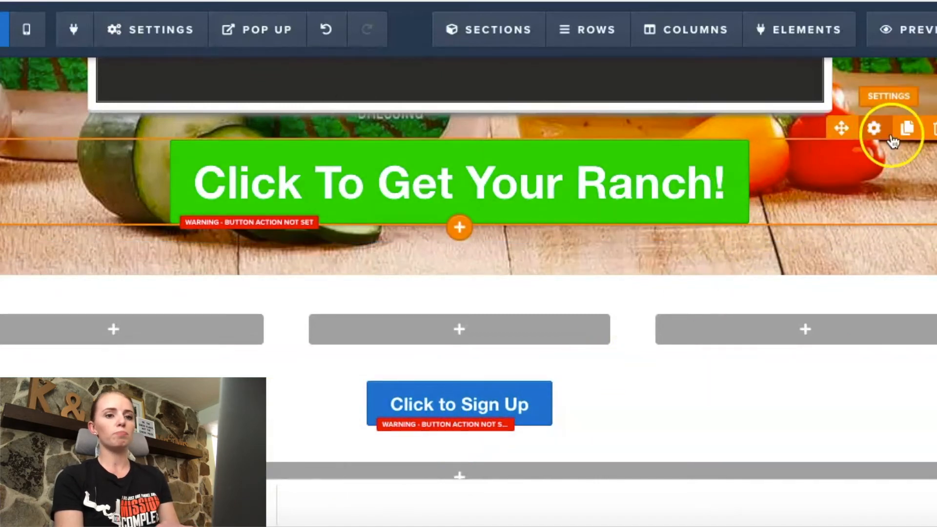
left_click(907, 127)
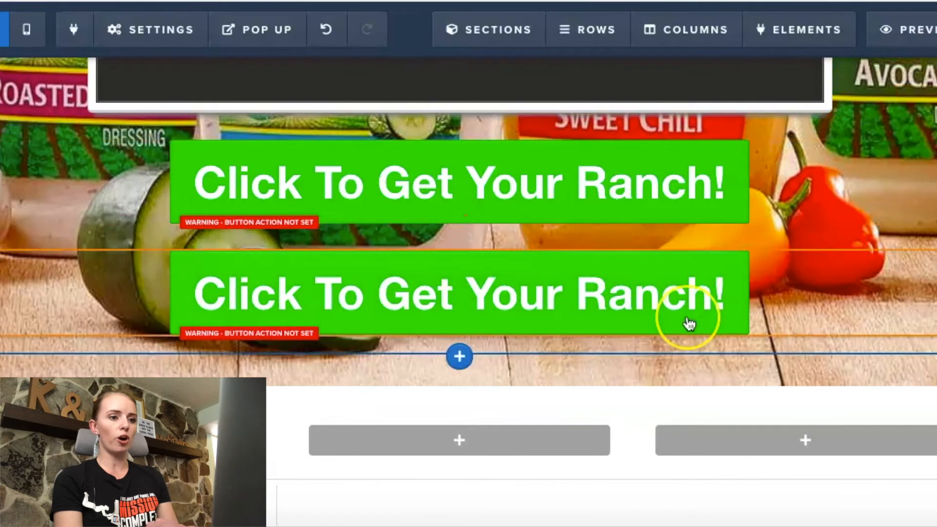
scroll(689, 324, "down", 3)
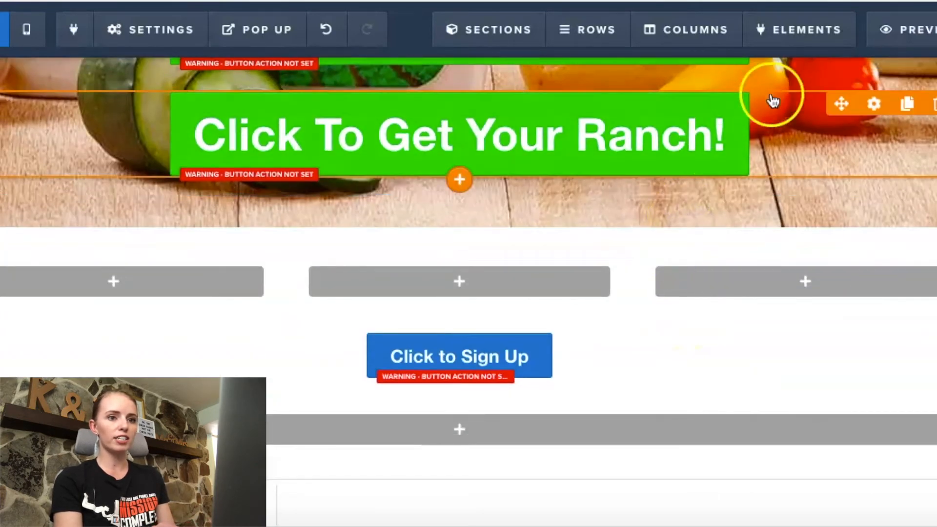
left_click_drag(839, 101, 595, 370)
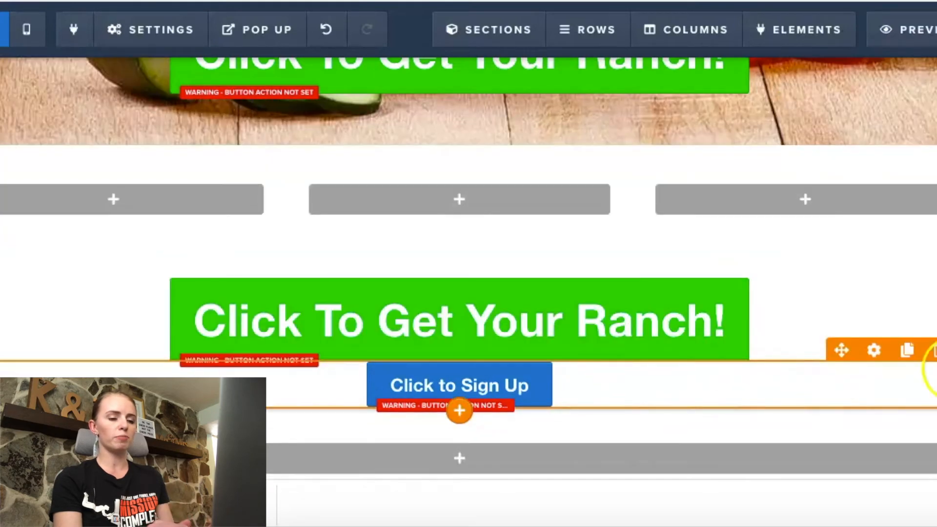
left_click(931, 351)
left_click(618, 56)
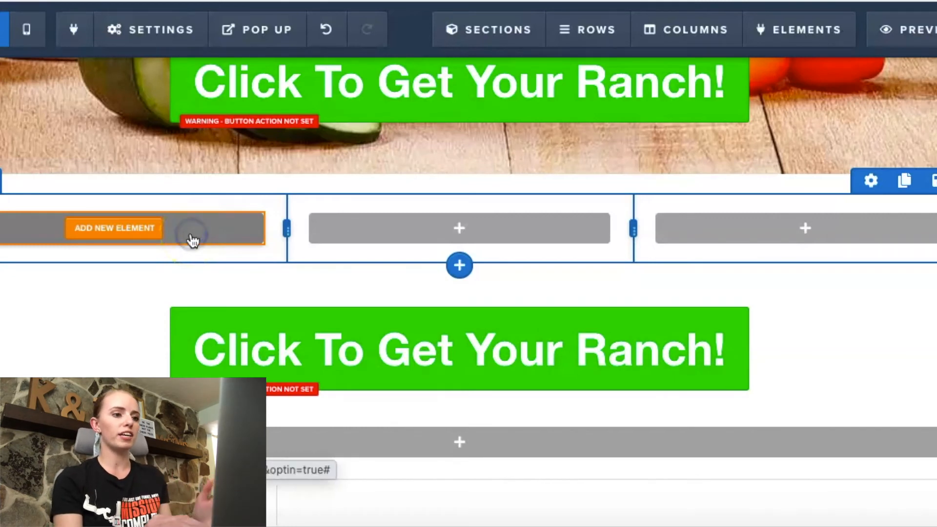
Step: Add a sub-headline element to the first column of the empty three-column row
left_click(193, 240)
left_click_drag(767, 255, 757, 276)
scroll(757, 276, "down", 3)
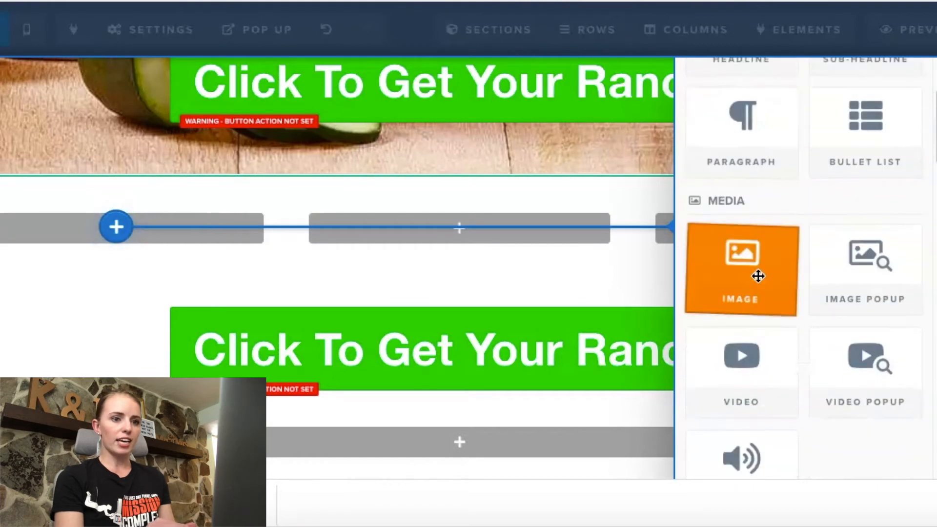
scroll(706, 218, "up", 4)
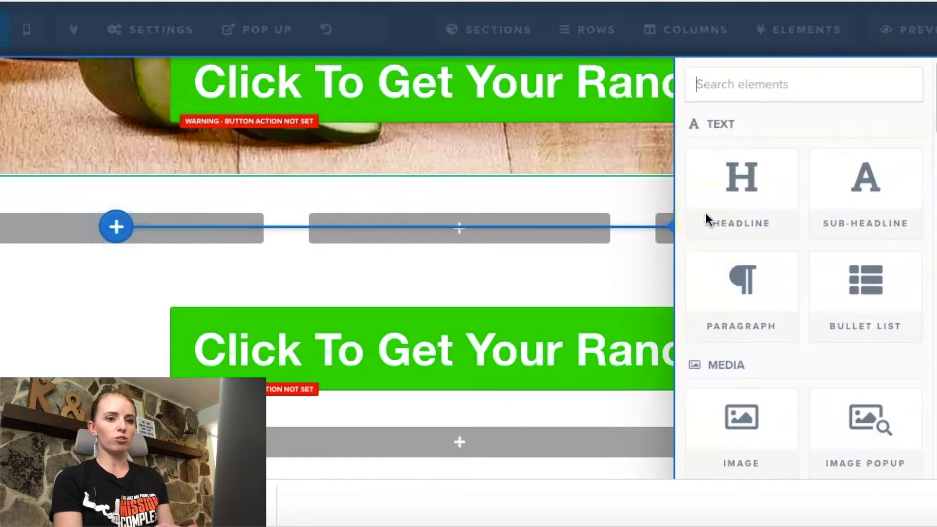
left_click(845, 191)
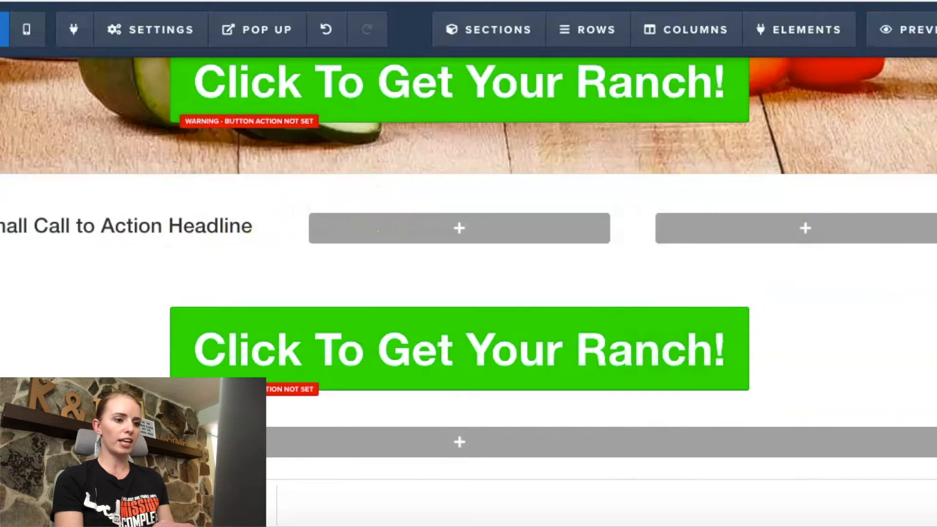
Step: Switch to the notes app and copy the first benefit, "Encourages kids to eat fruits and veggies"
key("super+Tab")
left_click(670, 216)
left_click(565, 185)
left_click_drag(564, 184, 698, 190)
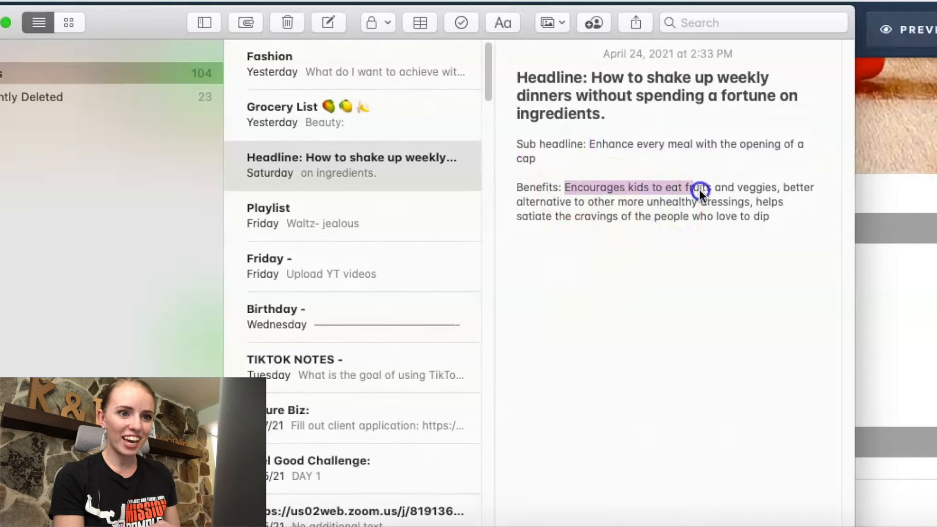
key("super+Tab")
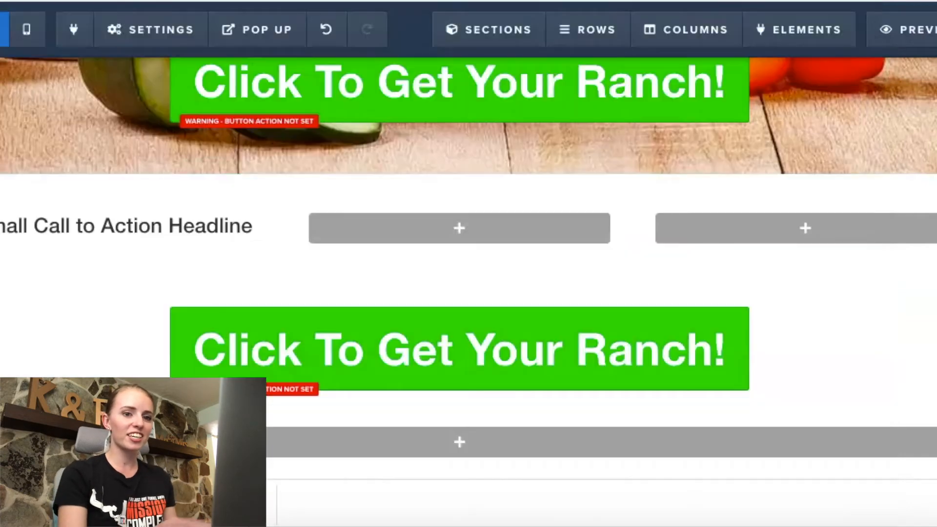
Step: Switch back to the ClickFunnels editor and replace the first column's placeholder sub-headline with "Encourages kids to eat fruits and veggies"
left_click(220, 222)
left_click(213, 226)
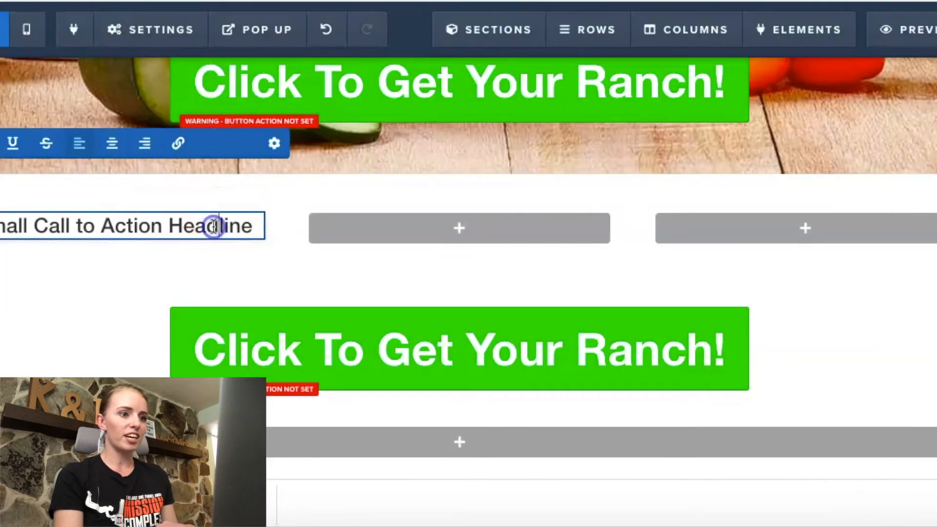
triple_click(214, 227)
double_click(214, 226)
type("Encourages kids to eat fruits and veggies")
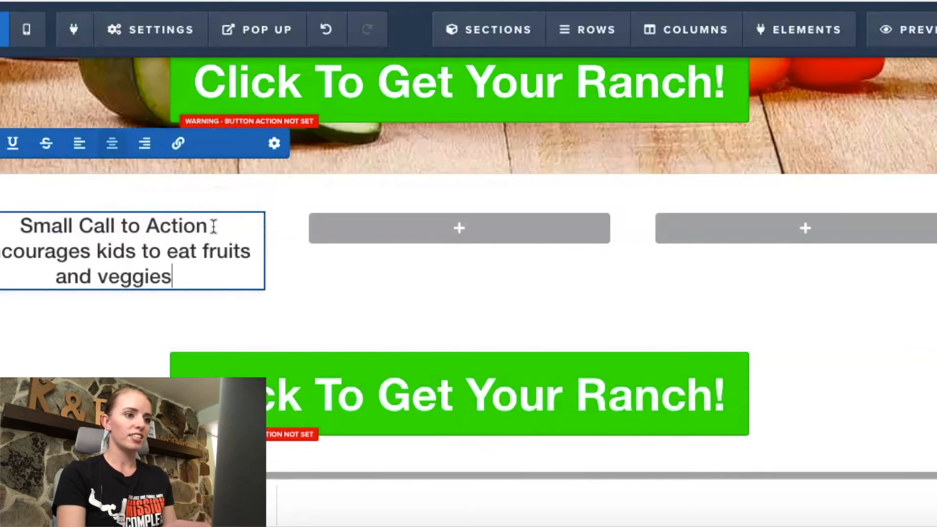
double_click(129, 225)
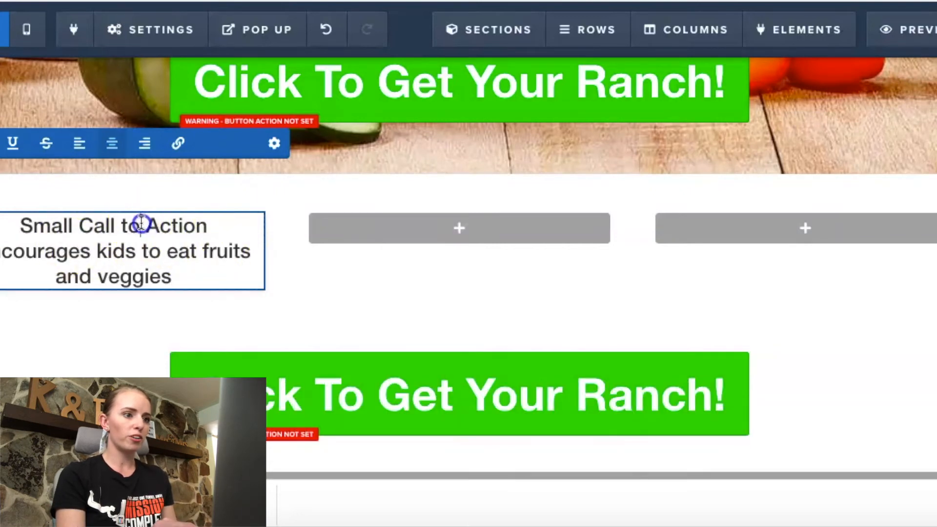
left_click(213, 225)
key("BackSpace")
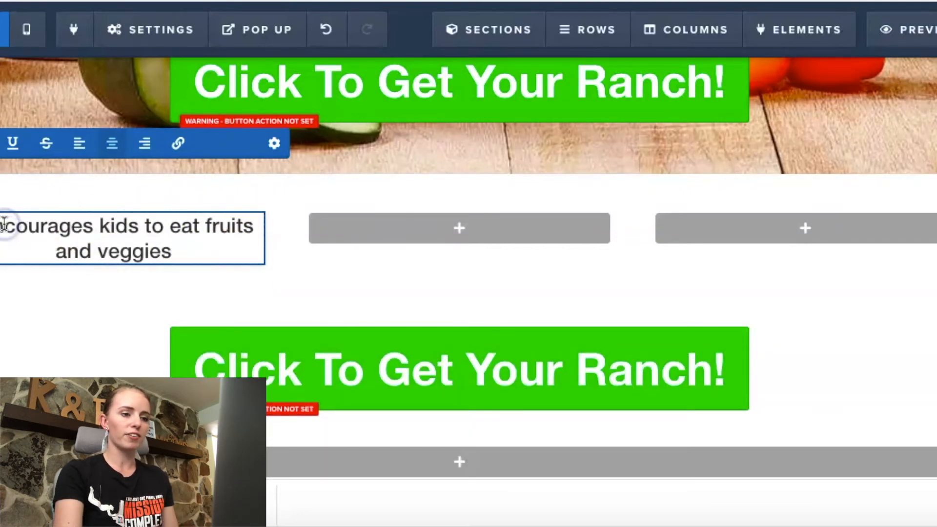
left_click(188, 282)
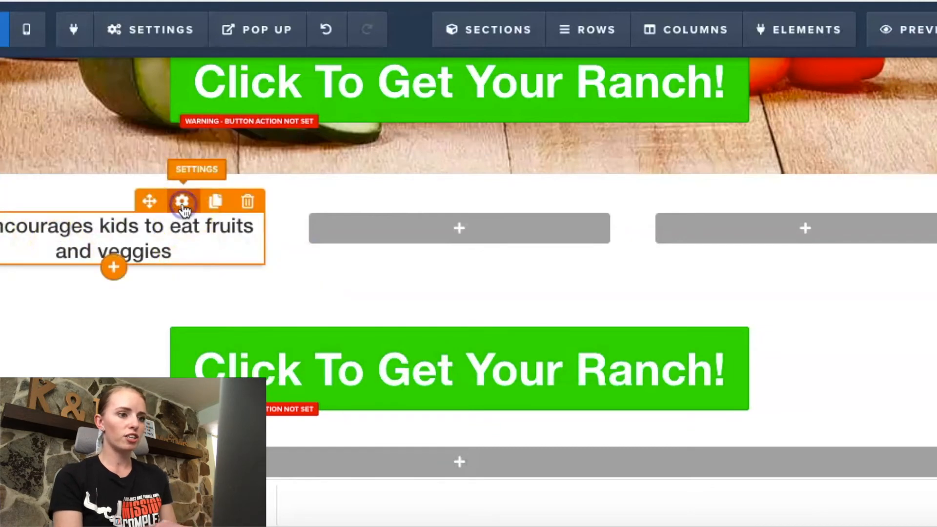
Step: Set the first column's "Encourages kids to eat fruits and veggies" sub-headline to the Fjalla One font at size 38
left_click(183, 201)
left_click(68, 310)
scroll(68, 309, "up", 15)
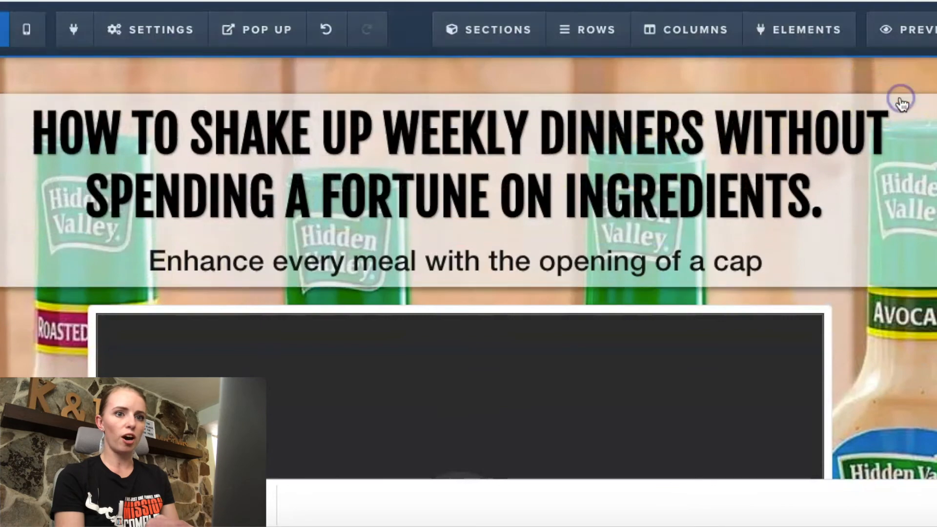
left_click(898, 93)
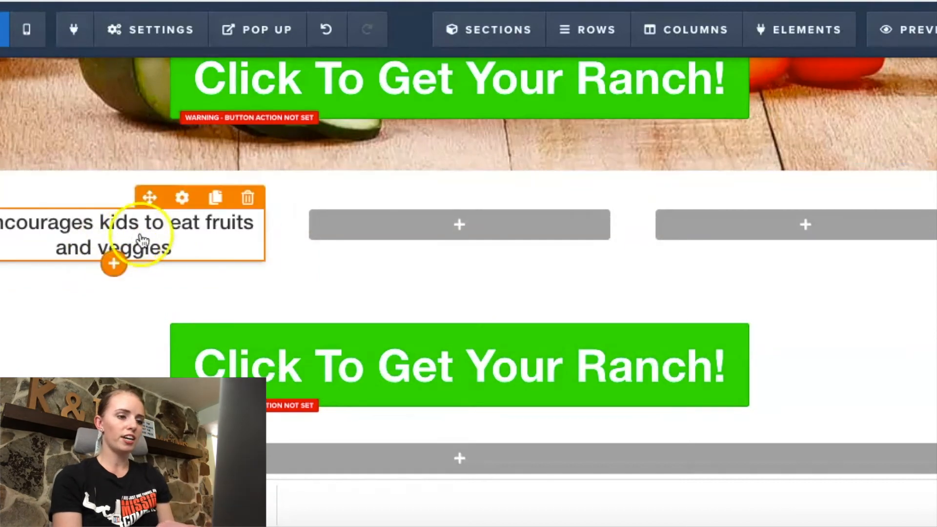
left_click(186, 208)
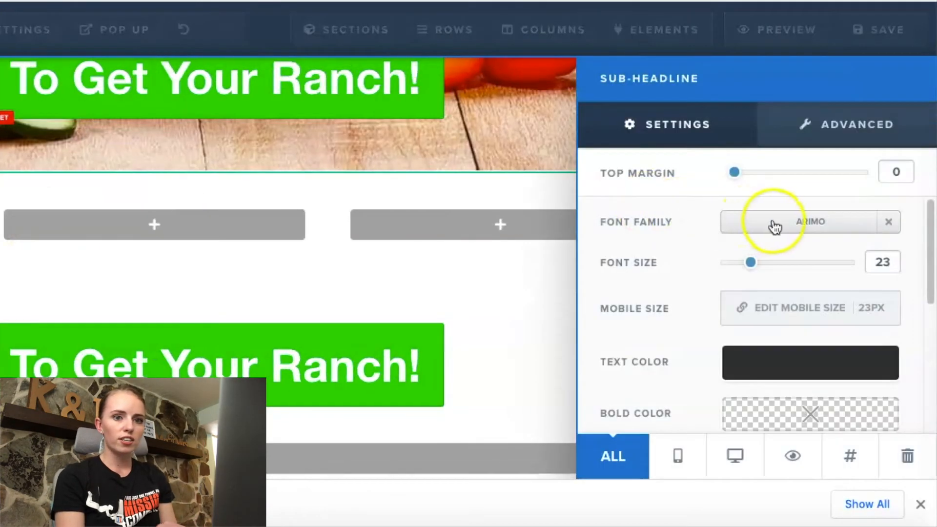
left_click(775, 226)
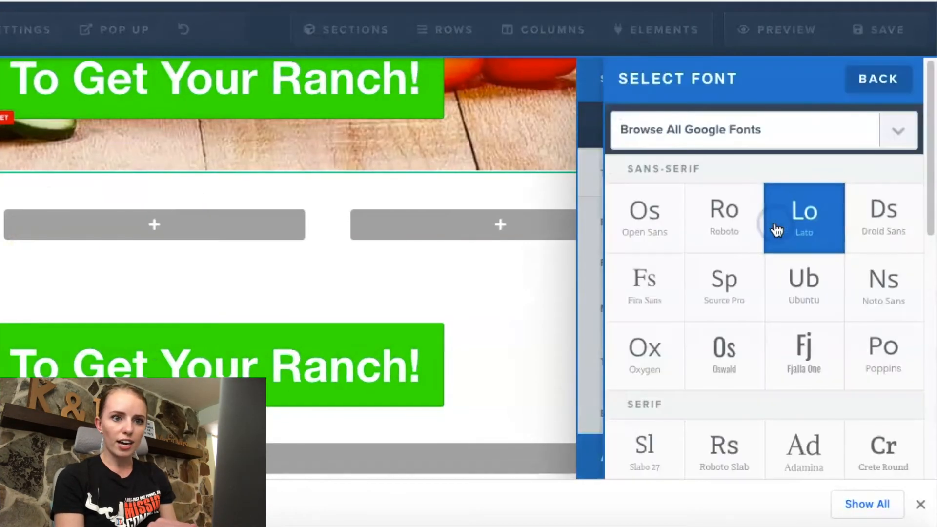
left_click(787, 359)
left_click_drag(769, 268, 786, 275)
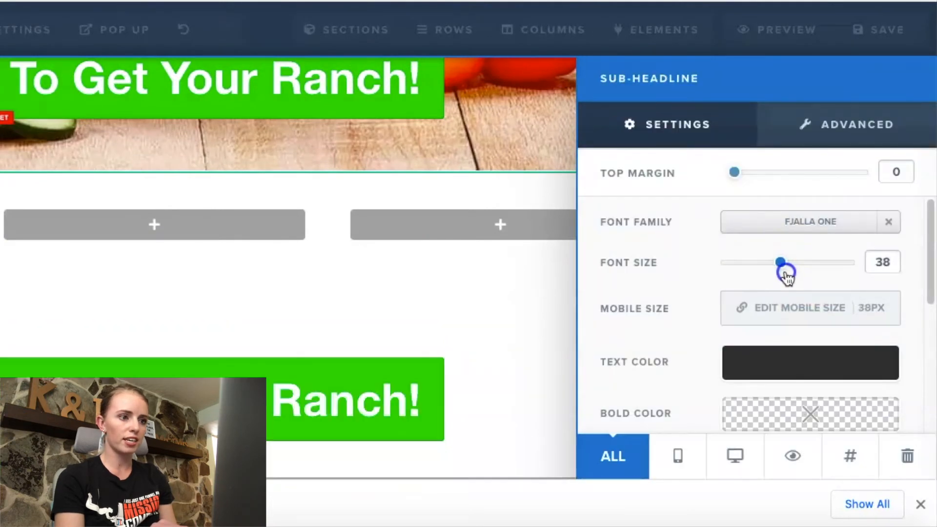
left_click(89, 339)
Step: Clone the first column's sub-headline and move the copy into the empty middle column
mouse_move(295, 236)
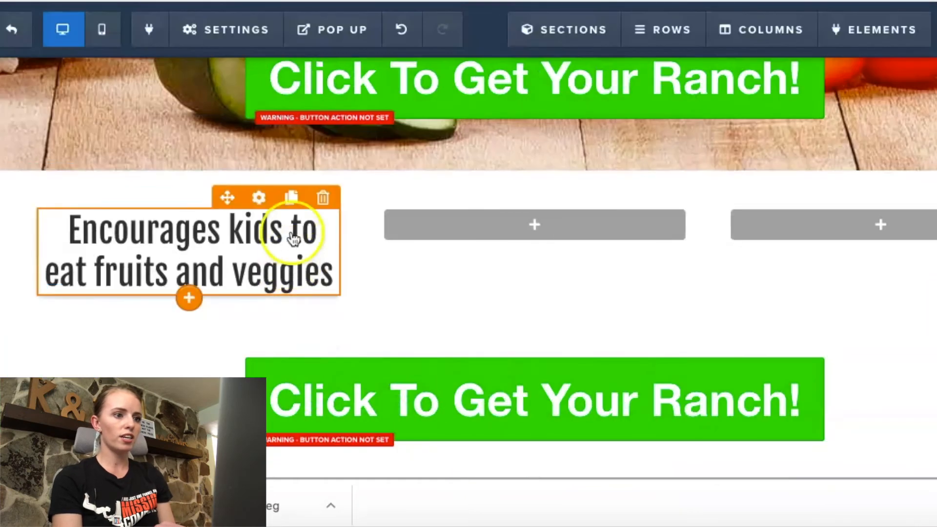
left_click(291, 199)
mouse_move(247, 307)
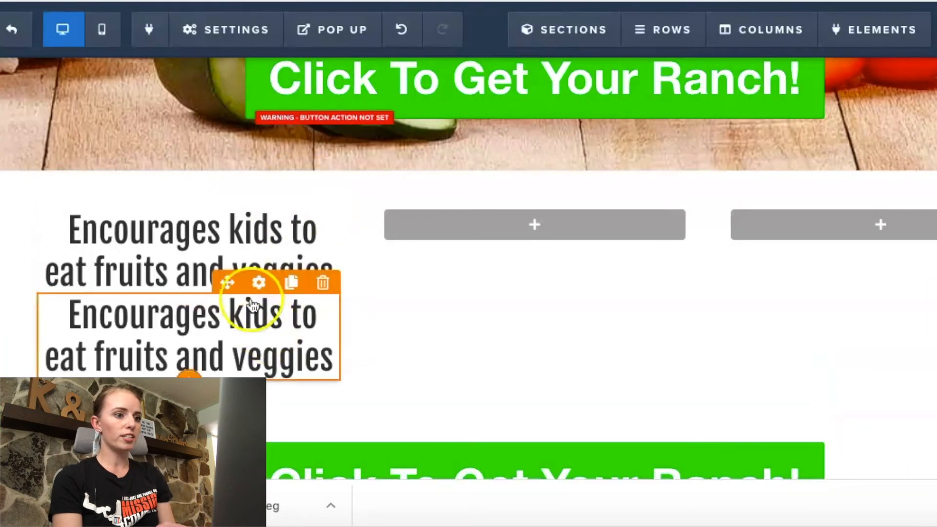
left_click_drag(259, 282, 525, 221)
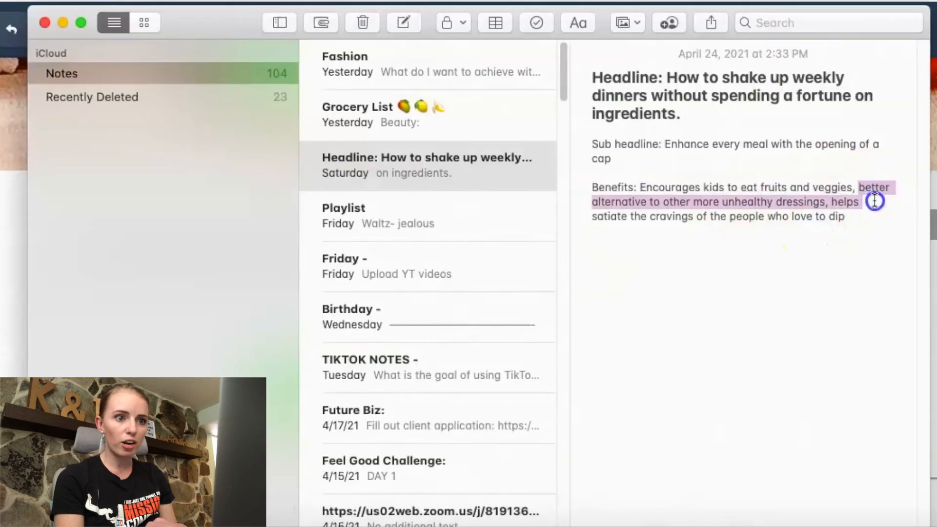
Step: Copy the second benefit from the notes app and replace the middle column's text with "Better alternative to other more unhealthy dressings"
left_click_drag(875, 201, 832, 198)
key("ctrl+c")
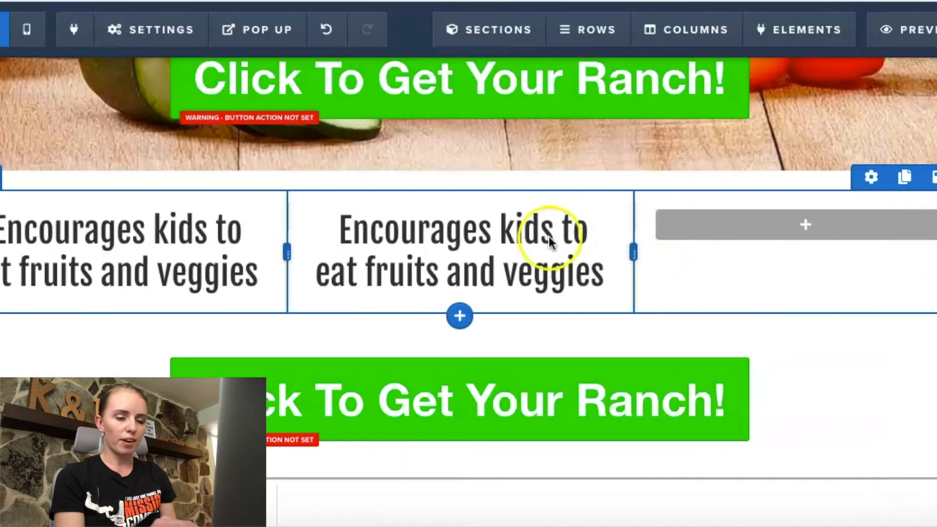
left_click(474, 249)
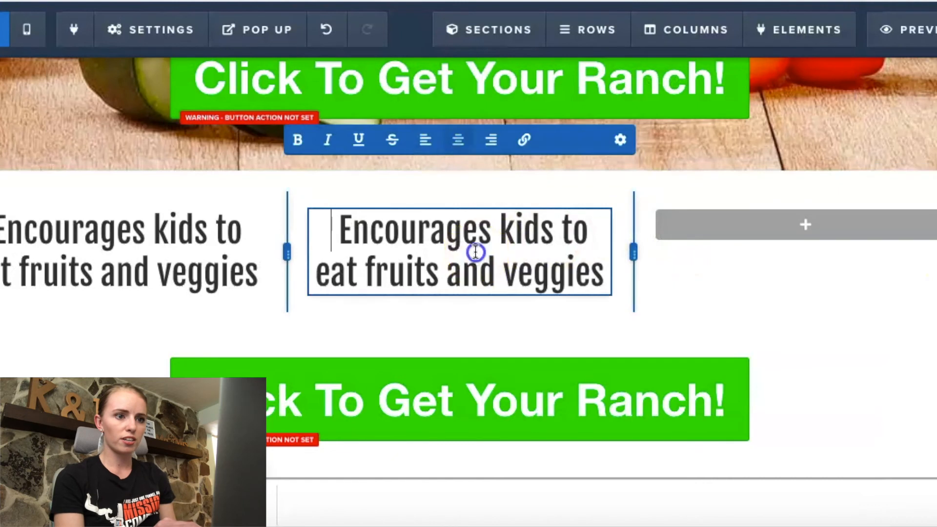
triple_click(475, 252)
key("ctrl+v")
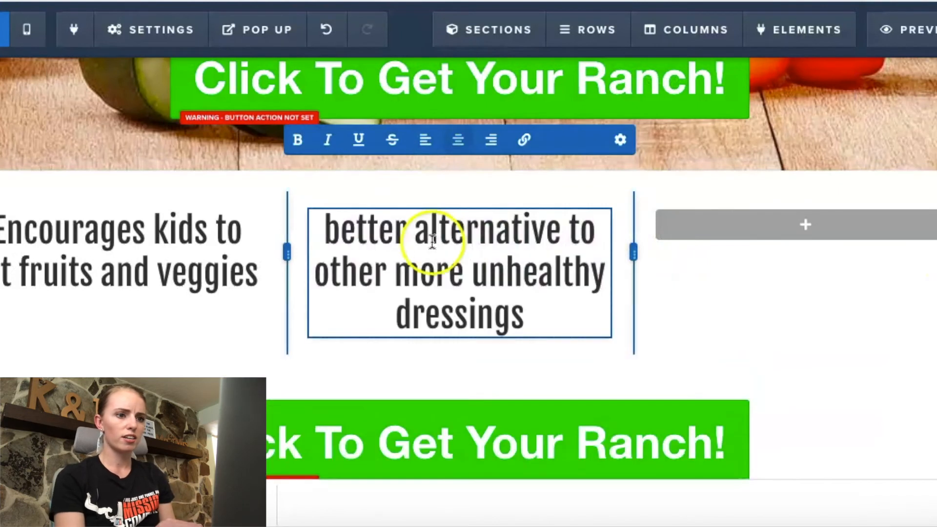
left_click(340, 225)
key("BackSpace")
type("B")
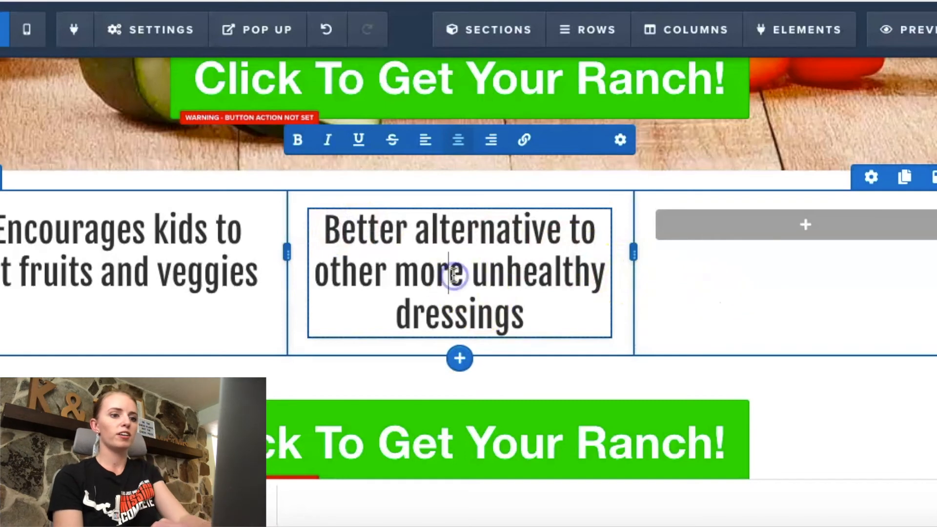
key("BackSpace")
key("BackSpace")
key("BackSpace")
key("BackSpace")
key("BackSpace")
key("BackSpace")
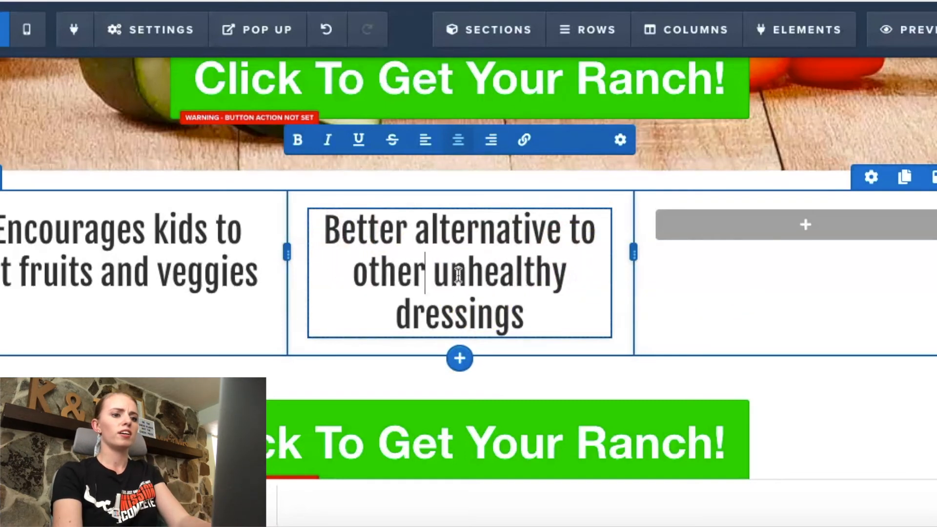
type("r more")
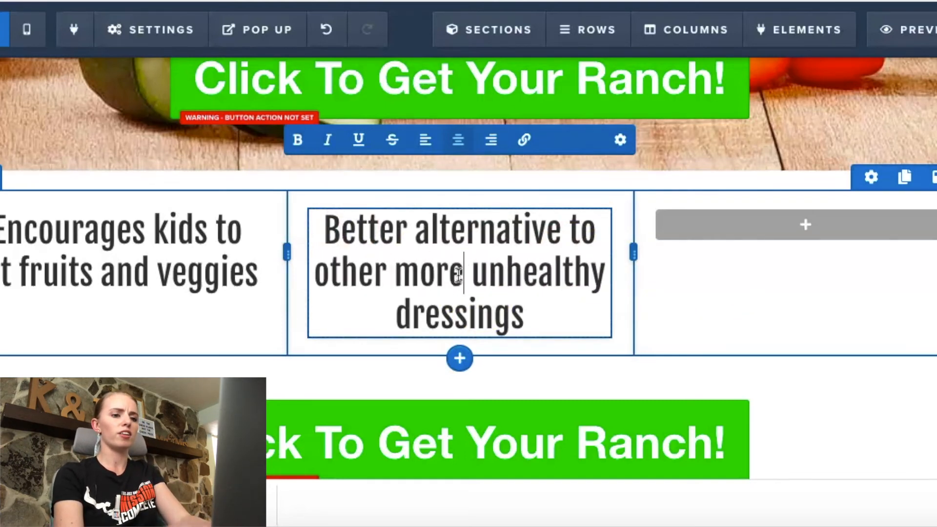
Step: Clone the middle column's sub-headline and move the copy into the empty third column
left_click(740, 281)
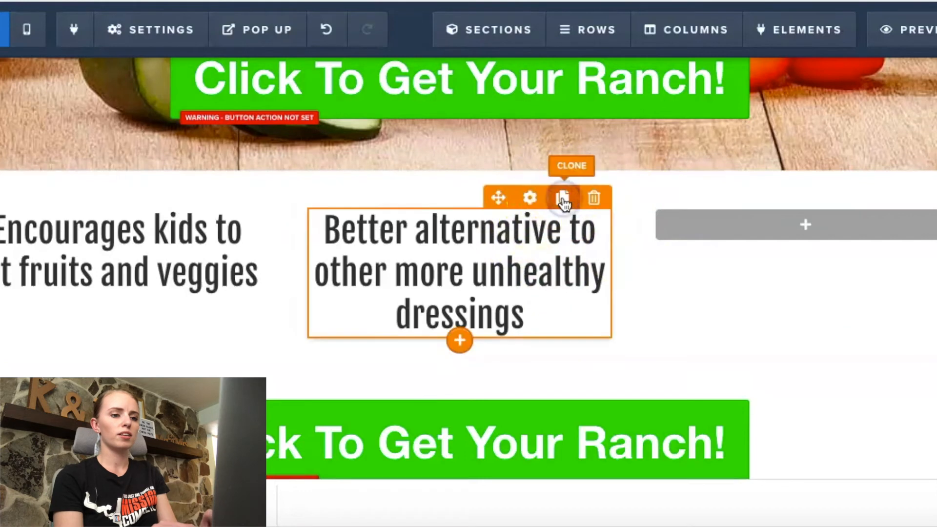
left_click(562, 197)
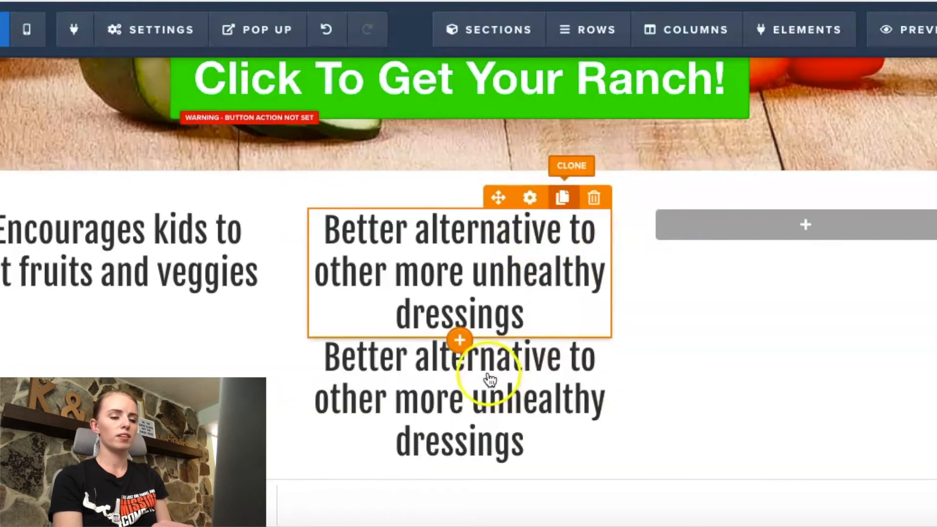
left_click(478, 384)
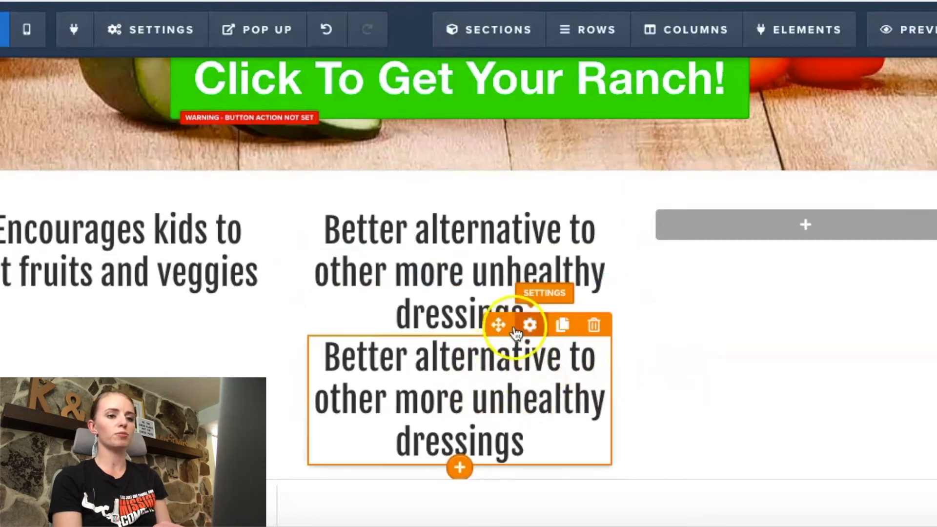
left_click_drag(500, 326, 779, 219)
Step: Copy the third benefit from the notes app and replace the third column's text with "Helps satiate the cravings of the people who love to dip"
left_click(799, 202)
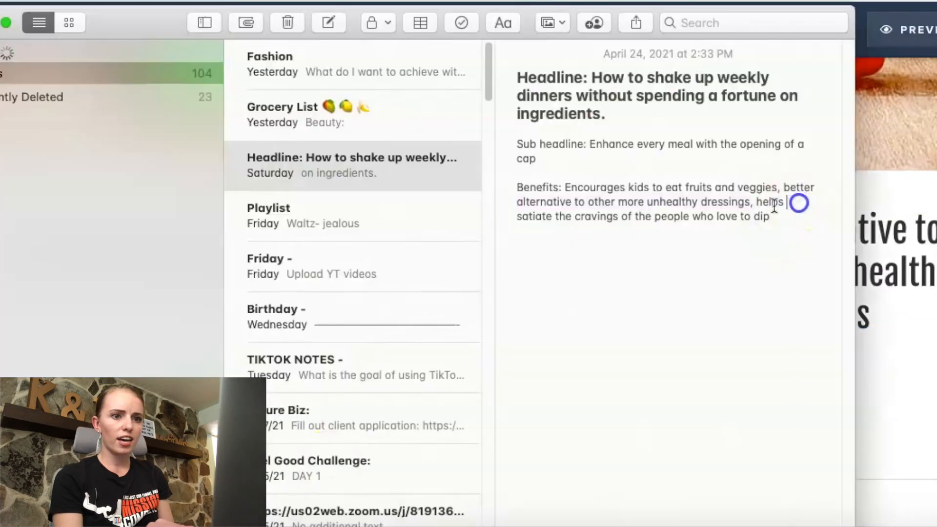
left_click_drag(754, 202, 772, 216)
key("super+c")
left_click_drag(872, 314, 673, 242)
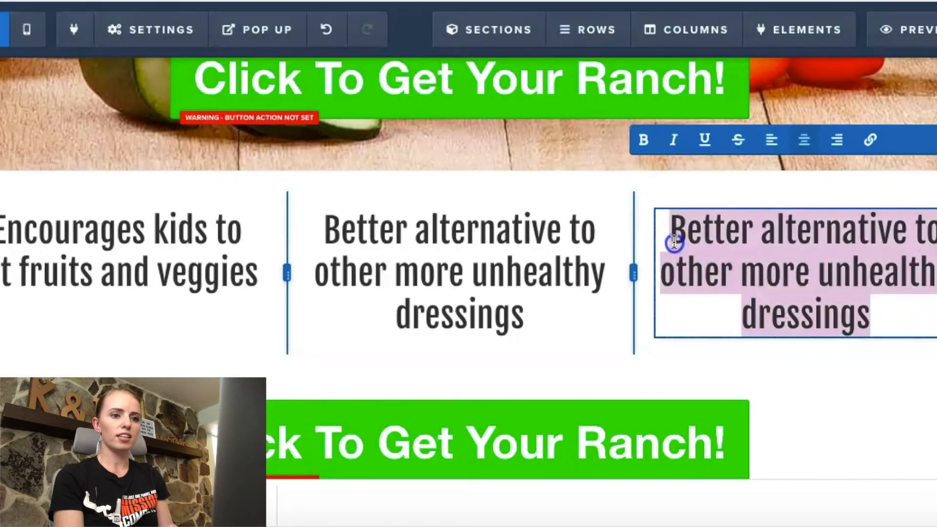
key("super+v")
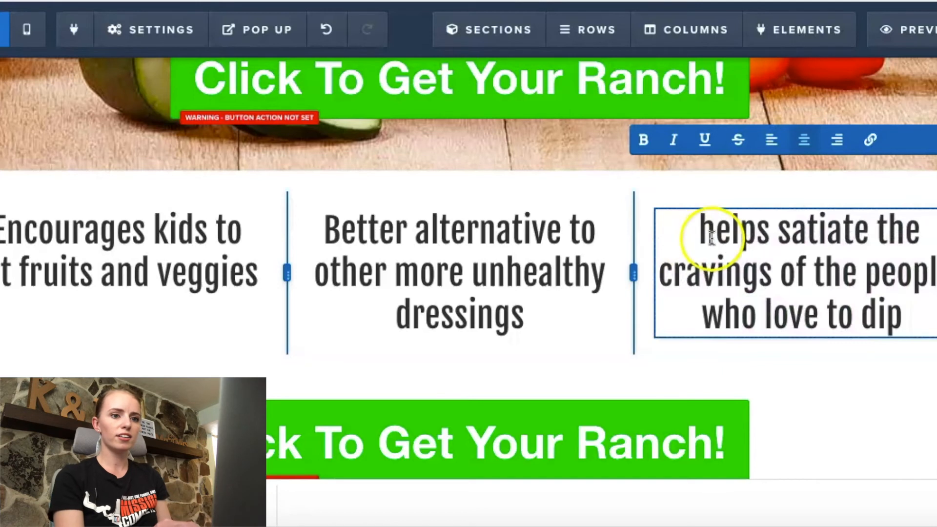
key("BackSpace")
type("H")
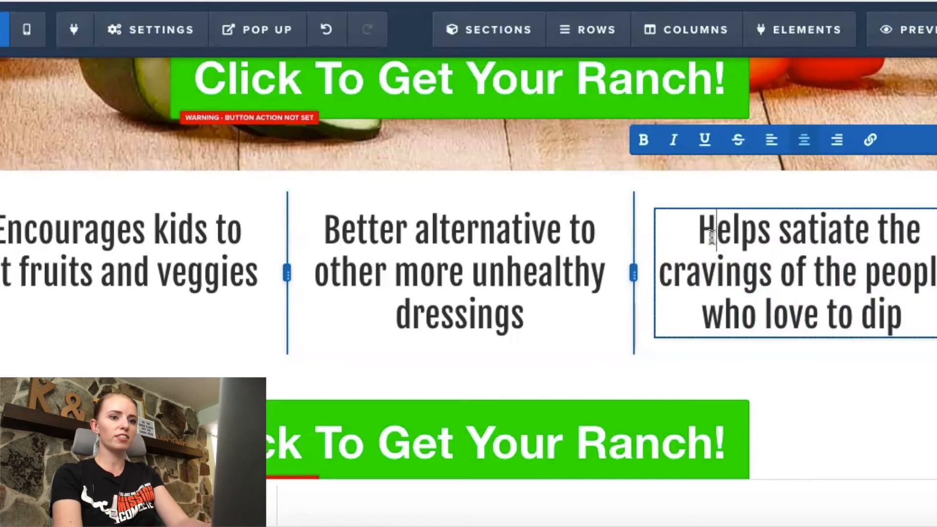
Step: Swap the sub-headlines of the first and middle columns so "Encourages kids to eat fruits and veggies" sits in the middle
left_click(504, 295)
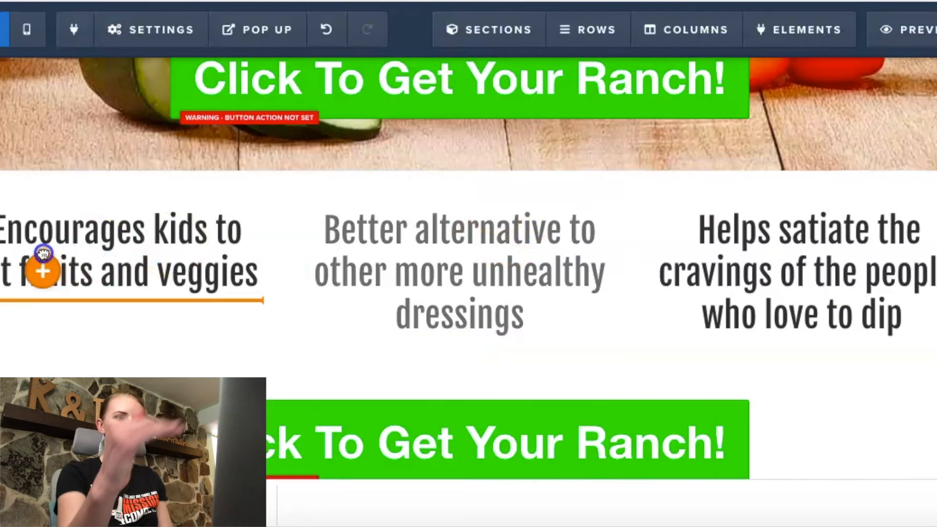
left_click_drag(42, 253, 42, 252)
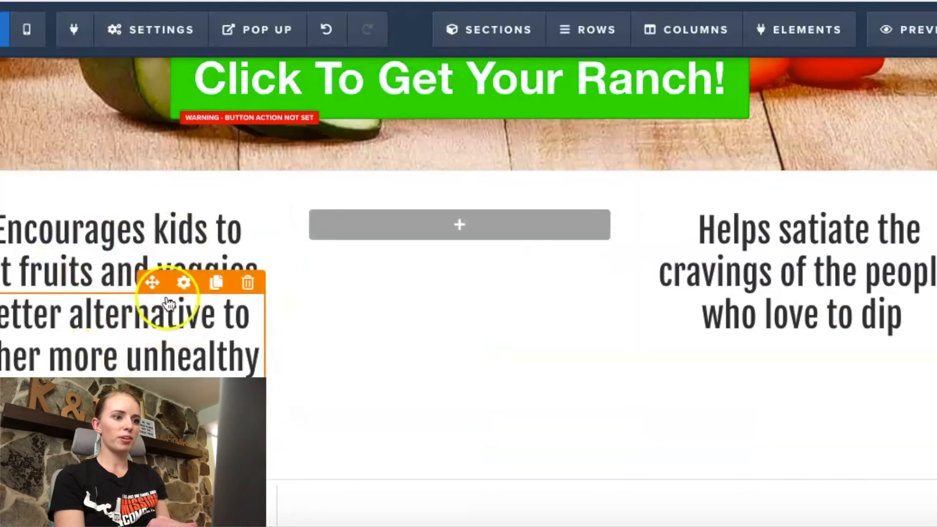
left_click_drag(151, 198, 504, 228)
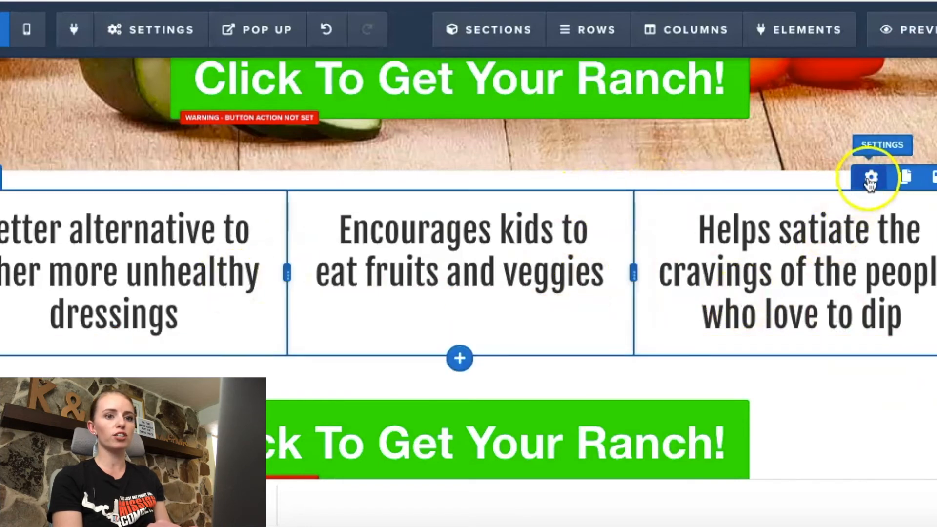
Step: Apply a 40% drop shadow to the first column of the three-column row
left_click(662, 34)
scroll(696, 276, "down", 1)
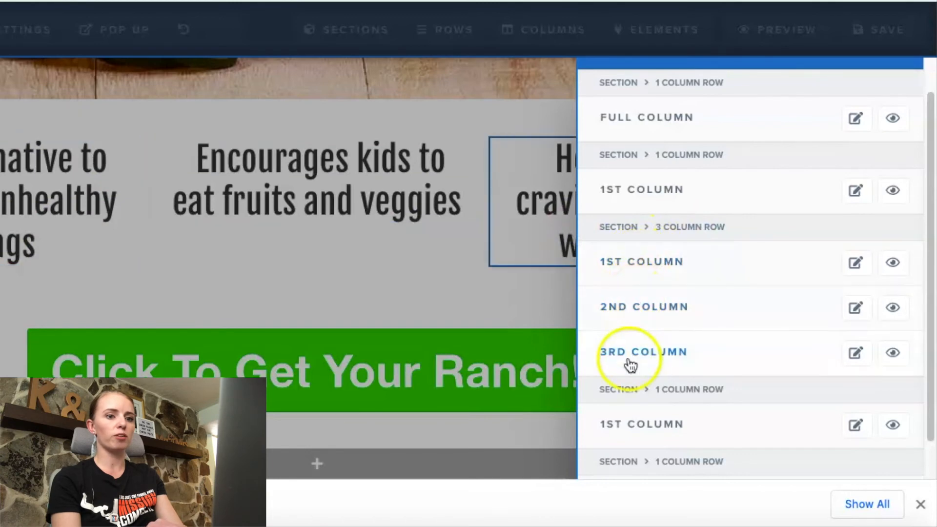
left_click(692, 264)
left_click(813, 131)
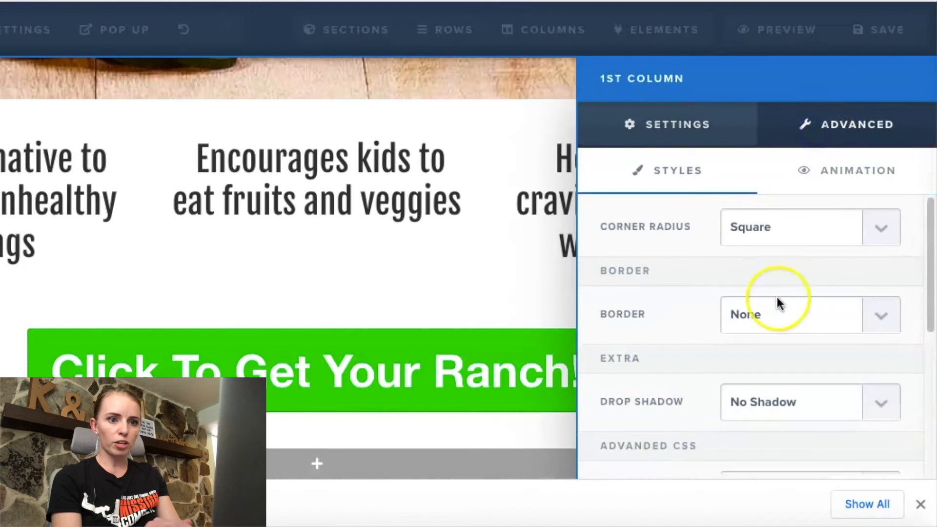
scroll(777, 293, "down", 4)
left_click(865, 300)
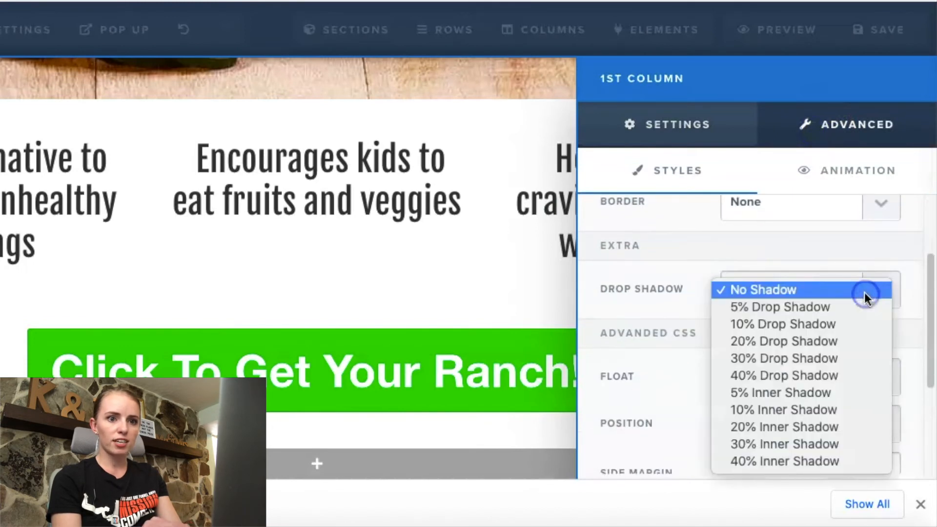
left_click(824, 377)
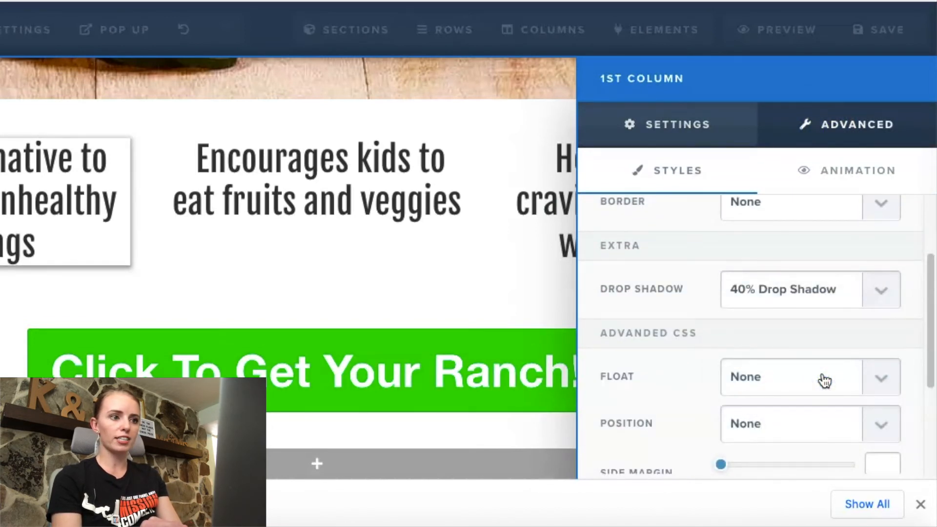
Step: Set the first column's top and bottom padding to 20 each
scroll(824, 380, "down", 2)
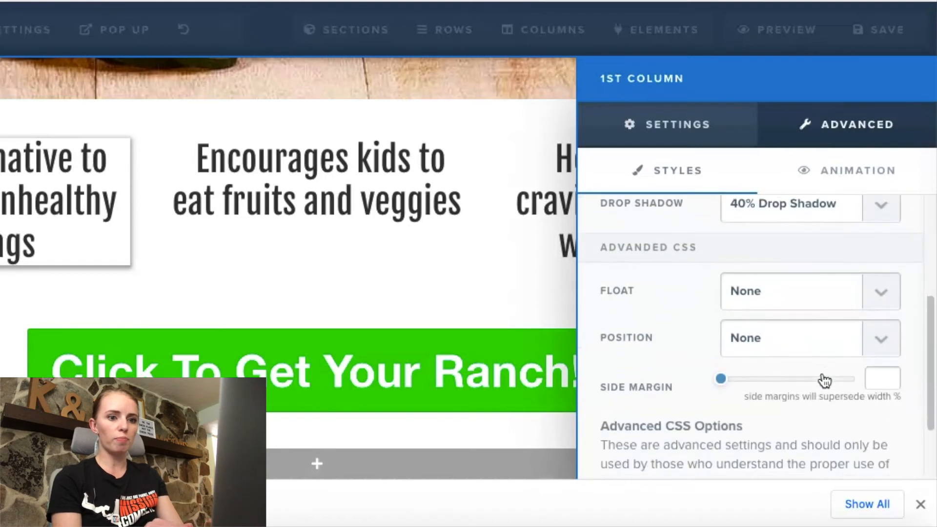
scroll(825, 381, "up", 5)
left_click(693, 130)
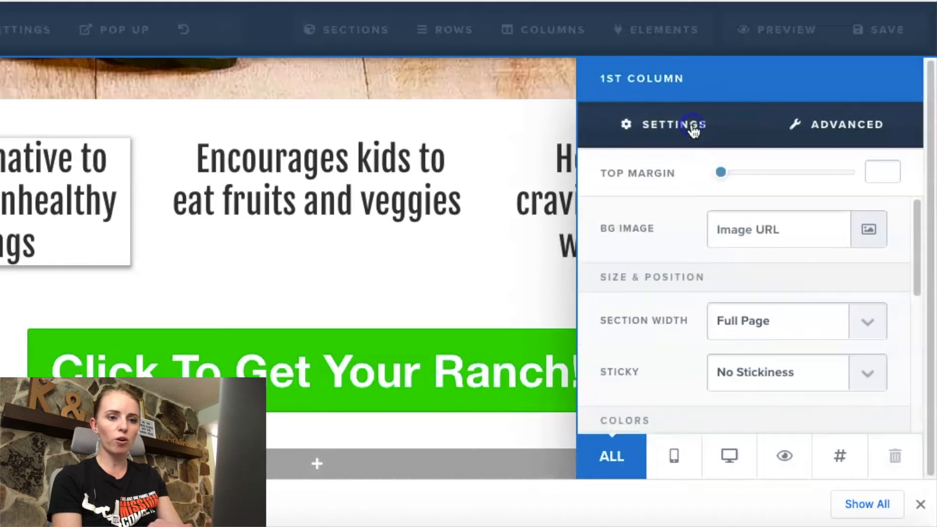
scroll(767, 286, "down", 5)
scroll(772, 289, "down", 1)
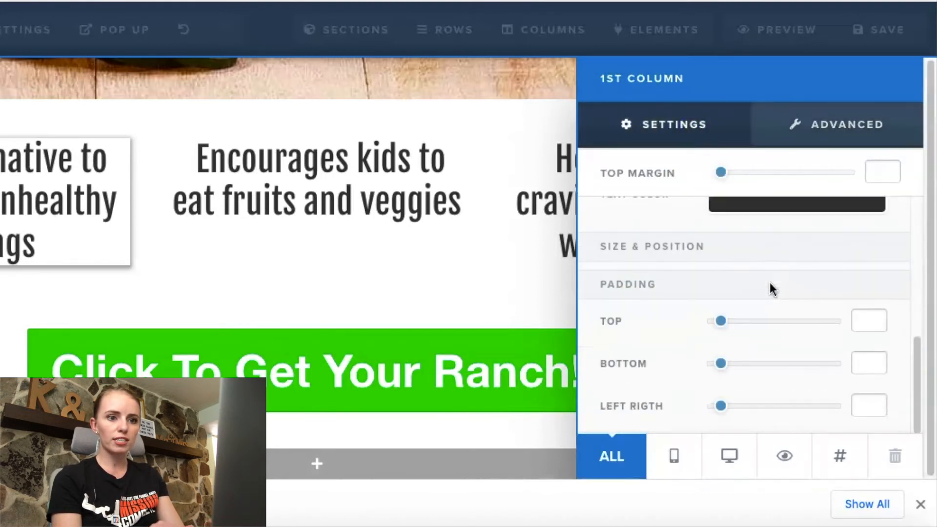
left_click_drag(725, 330, 737, 330)
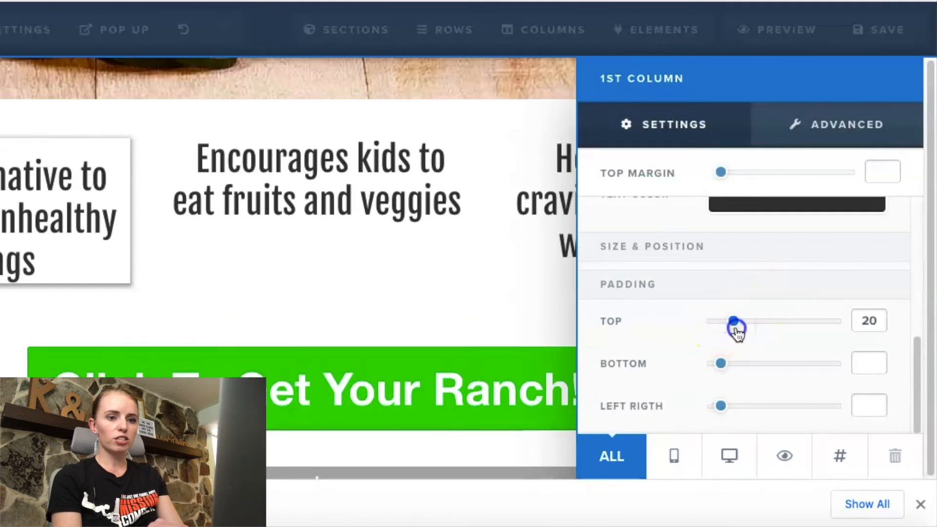
left_click_drag(724, 371, 738, 374)
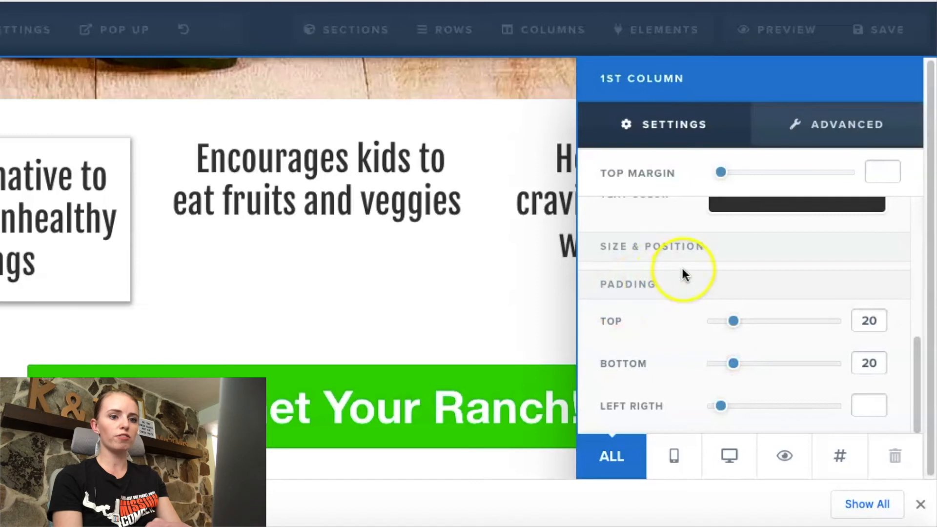
left_click(502, 241)
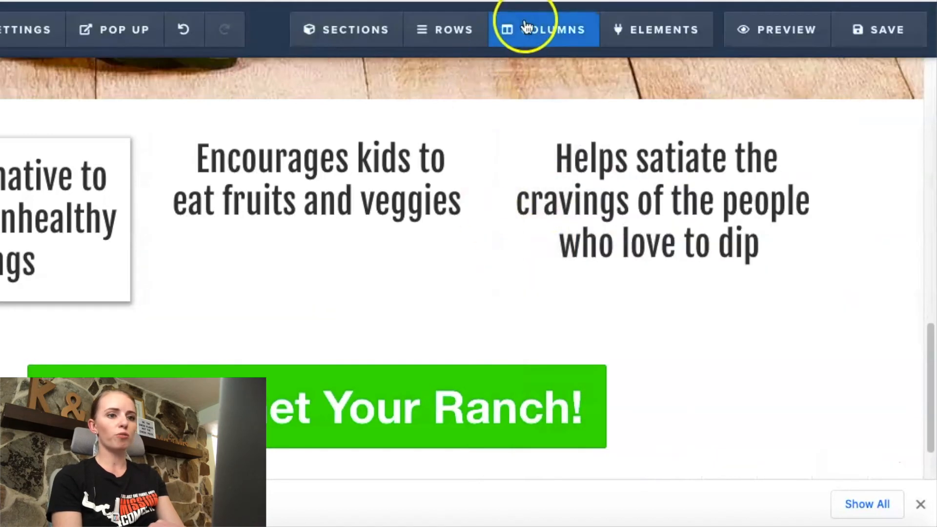
Step: Apply a 40% drop shadow to the second column of the three-column row
left_click(525, 25)
scroll(617, 293, "down", 1)
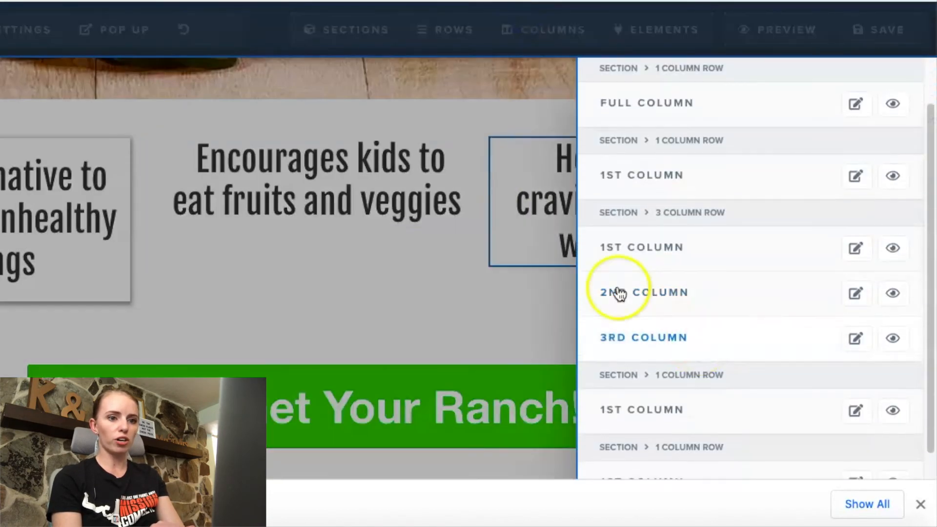
left_click(855, 293)
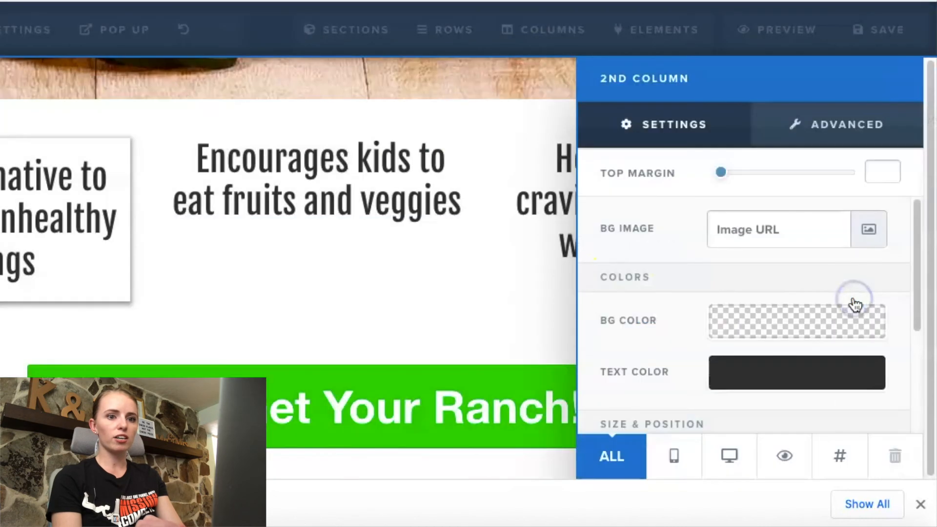
left_click(811, 128)
scroll(784, 274, "down", 4)
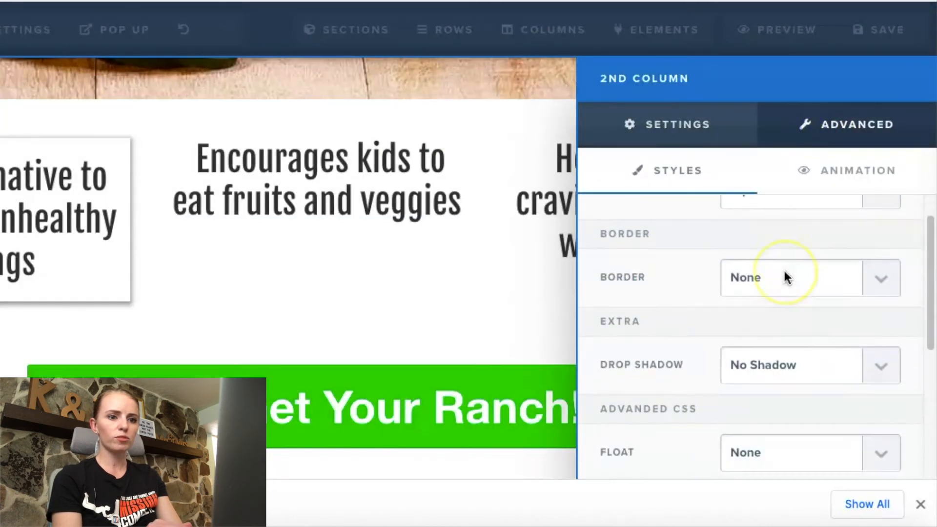
scroll(784, 275, "down", 2)
scroll(786, 272, "up", 4)
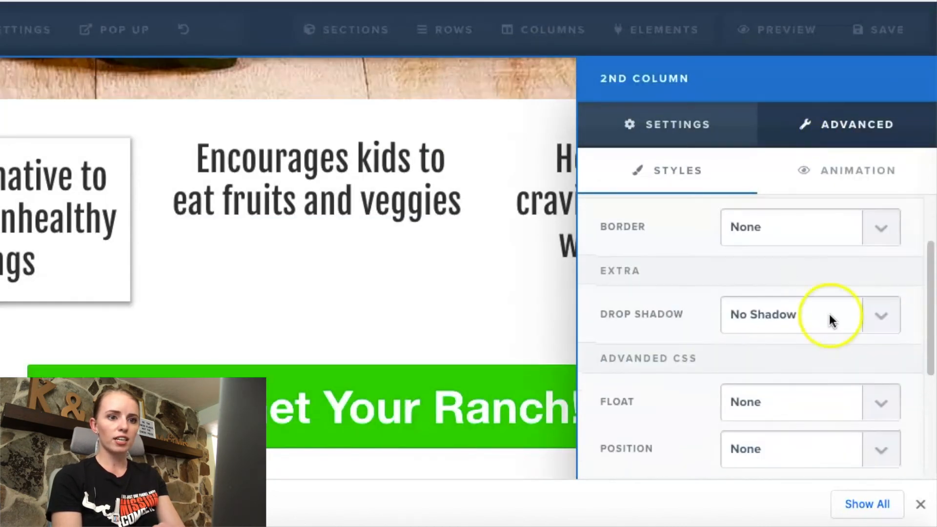
left_click(862, 316)
left_click(834, 400)
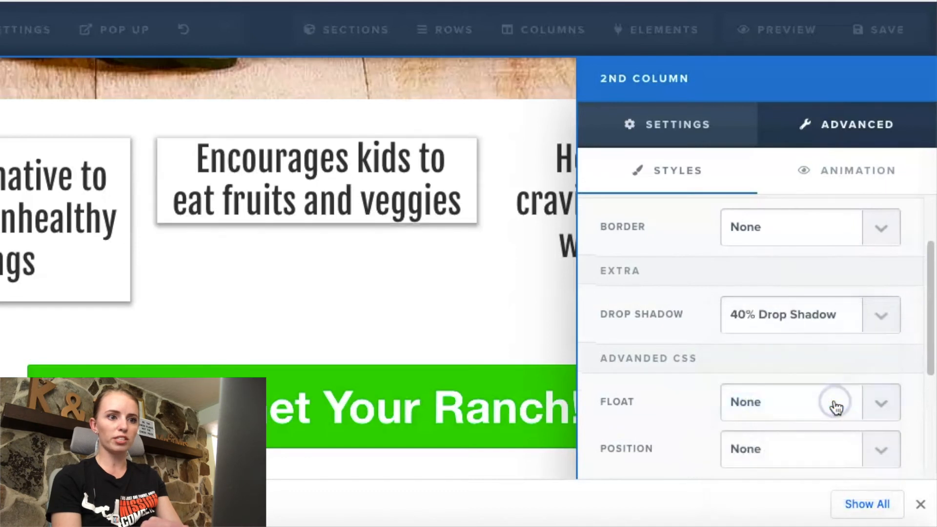
Step: Set the second column's top and bottom padding to 20 each
left_click(700, 123)
scroll(786, 313, "down", 3)
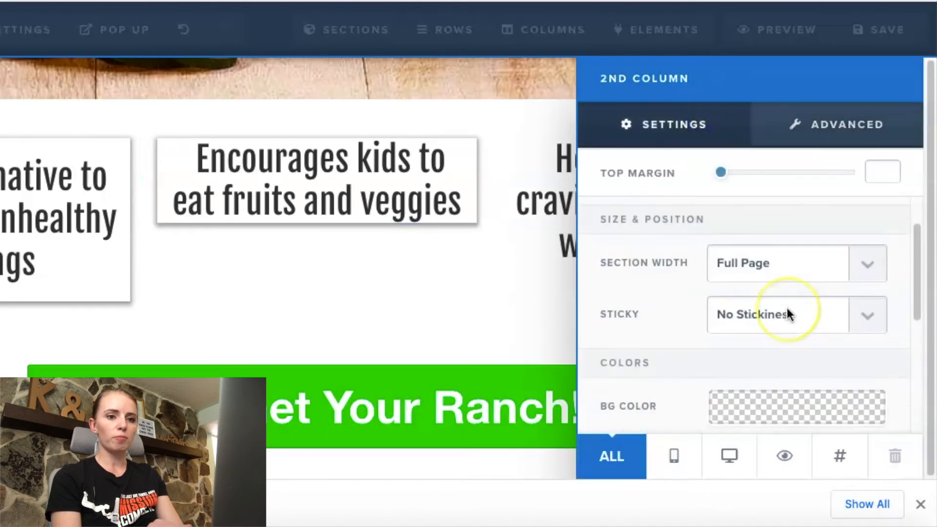
scroll(787, 312, "down", 3)
mouse_move(733, 357)
left_mouse_down()
mouse_move(749, 356)
mouse_move(736, 356)
mouse_move(740, 370)
mouse_move(731, 374)
left_mouse_up()
scroll(739, 359, "down", 1)
left_click(389, 318)
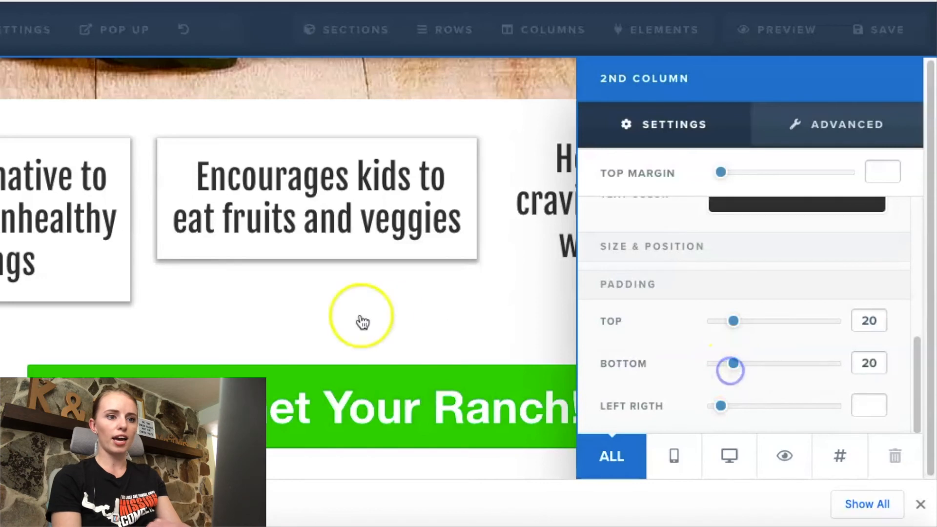
Step: Give the third column the same drop shadow and top and bottom padding as the other two columns
left_click(552, 40)
left_click(706, 226)
scroll(707, 293, "down", 1)
left_click(674, 364)
left_click(309, 299)
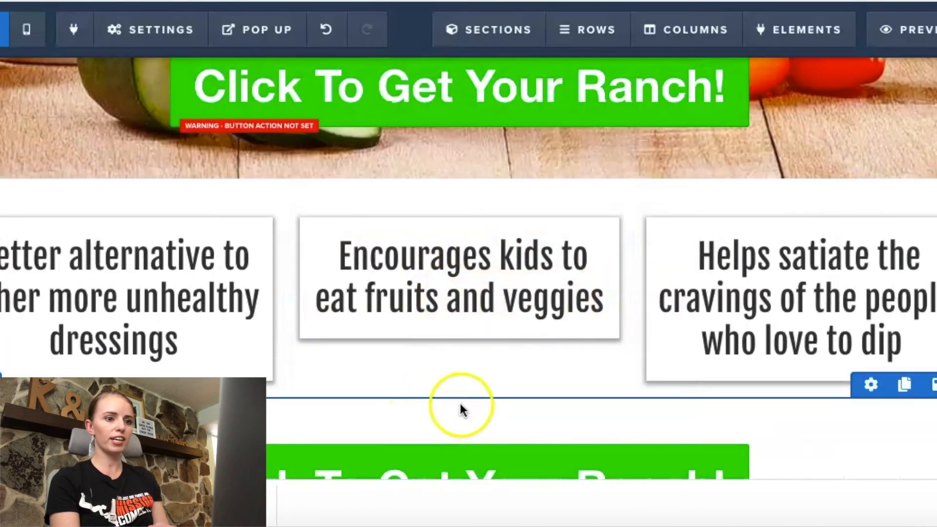
Step: Add a one-column row and place it between the hero section and the three-column benefits row
left_click(460, 403)
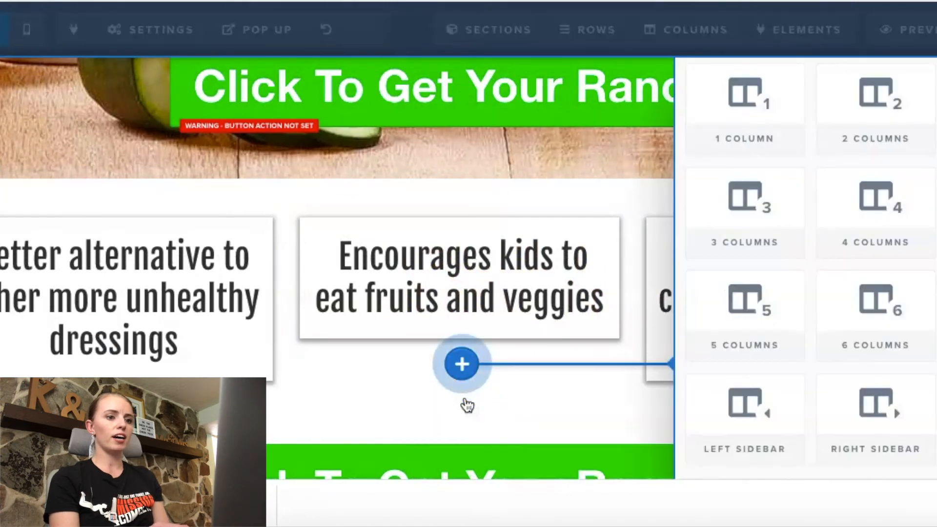
left_click(754, 131)
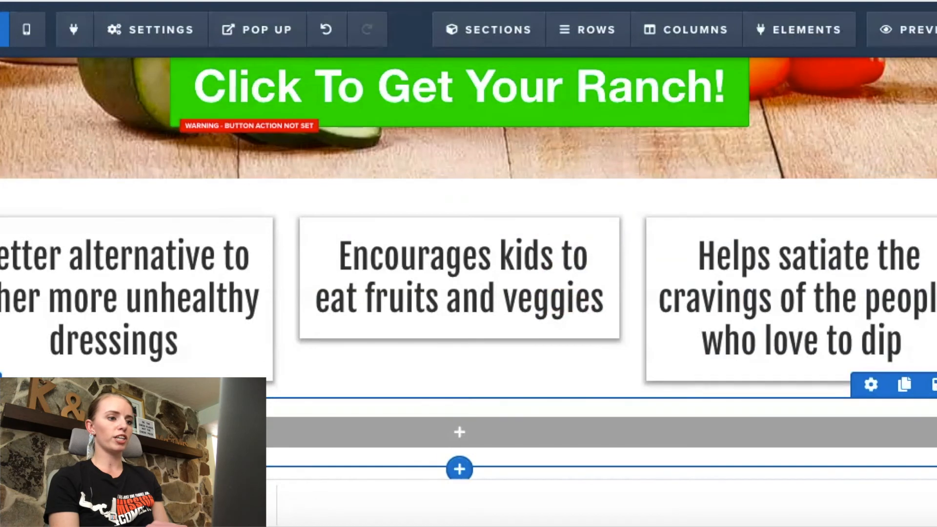
left_click(0, 386)
scroll(468, 268, "down", 2)
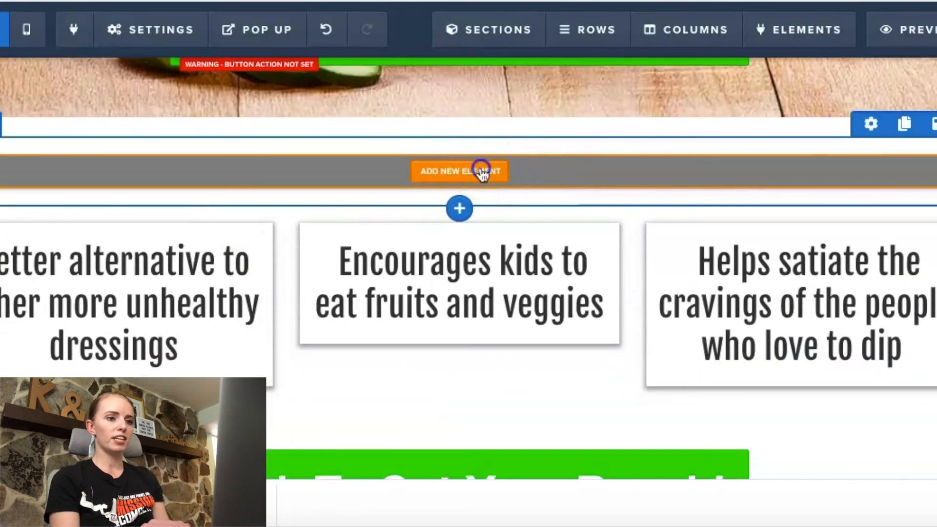
Step: Add an image element and a headline element to the new row, with the headline above the image
left_click(482, 172)
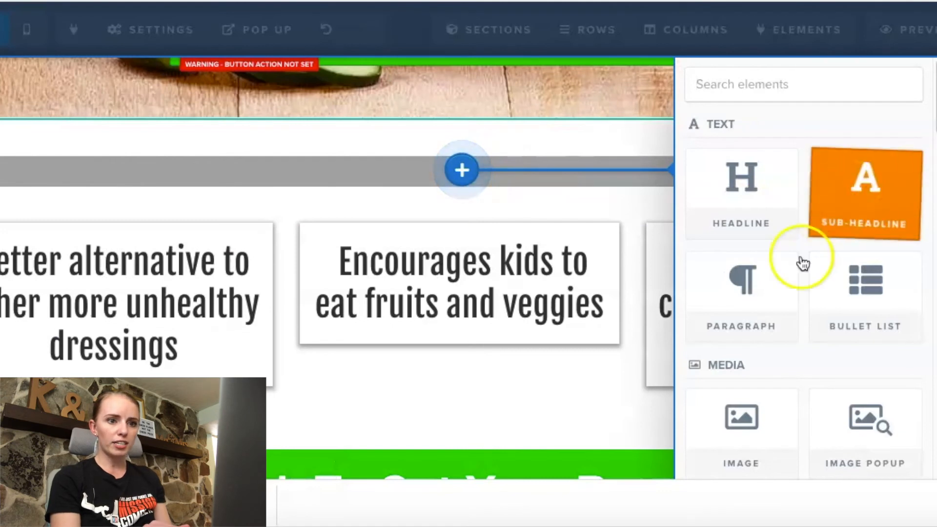
left_click(760, 414)
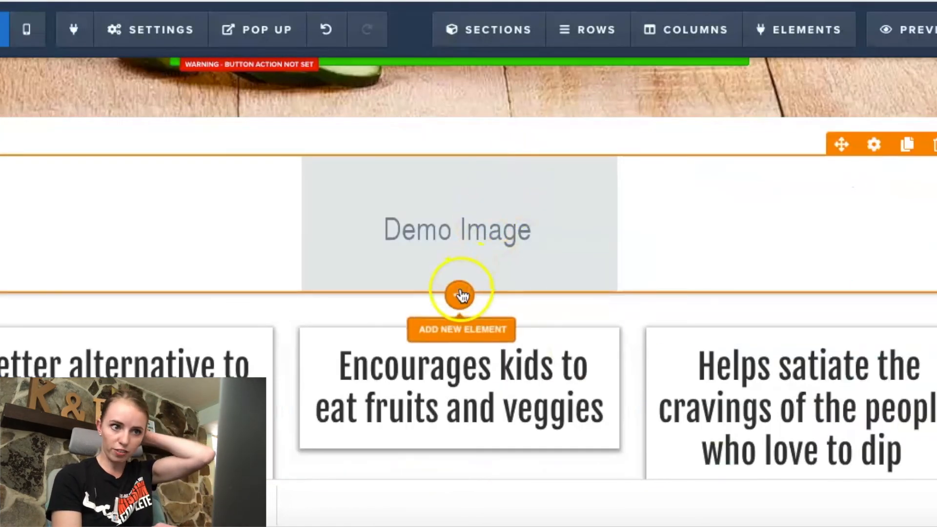
left_click(460, 294)
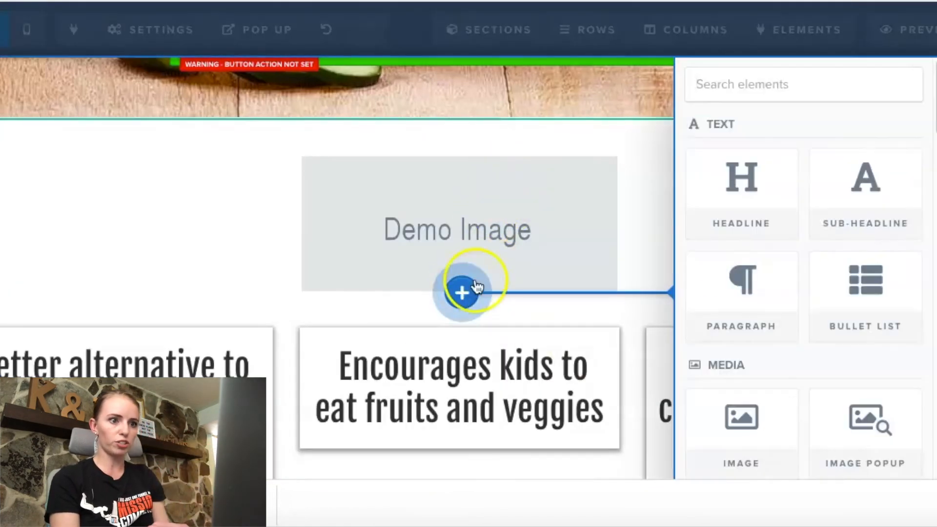
left_click(736, 177)
left_click_drag(834, 309, 819, 184)
Step: Replace the placeholder headline text with "Benefits of Using Ranch Dressing!"
left_click(661, 198)
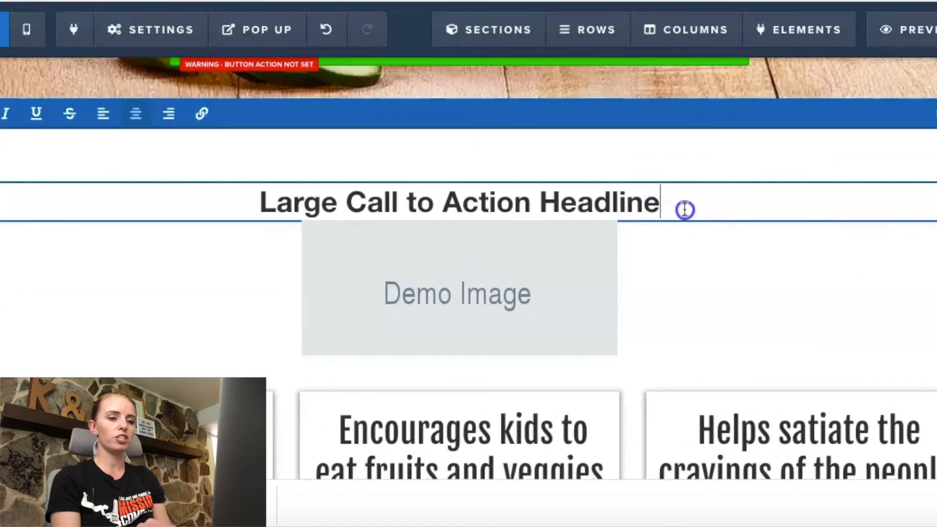
left_click_drag(683, 209, 260, 193)
type("Benef")
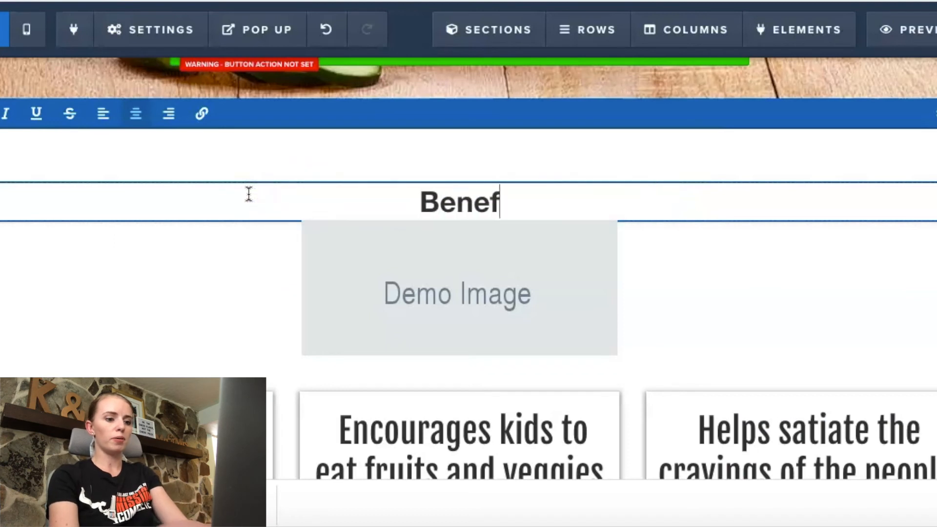
type("ite Of")
key("BackSpace")
key("BackSpace")
key("BackSpace")
type("of Using R")
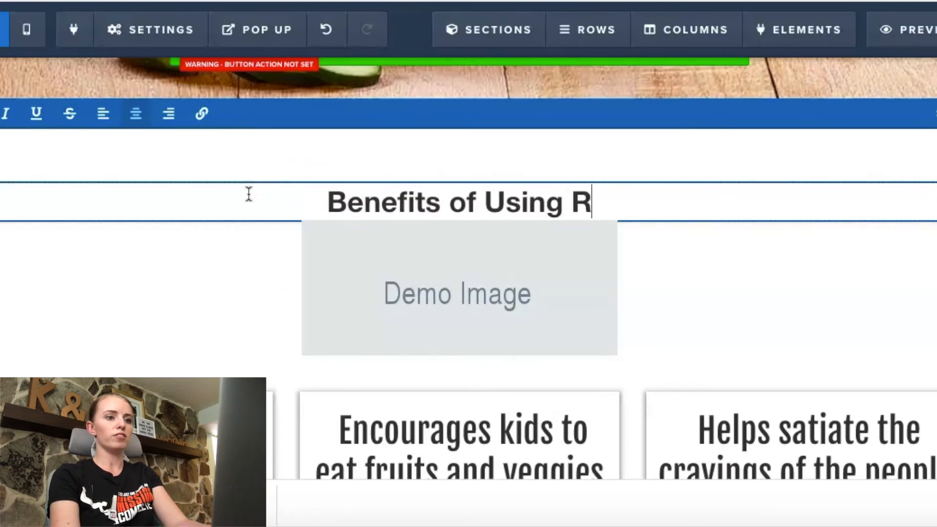
type("anch Dressing!")
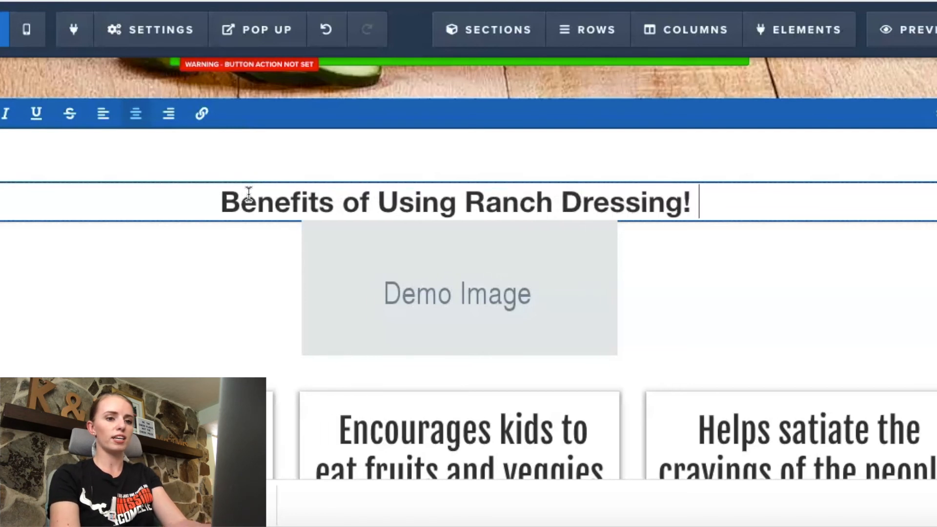
left_click(722, 265)
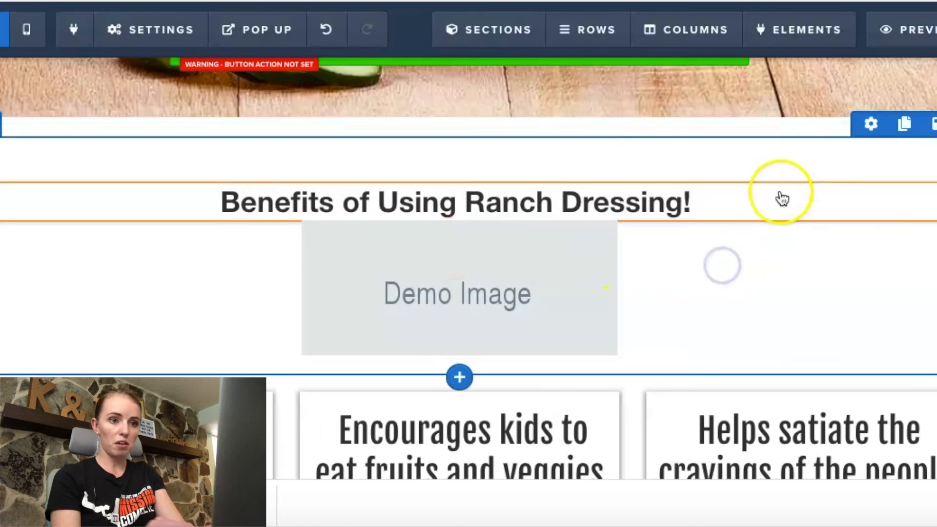
Step: Enlarge the benefits headline's font size and reduce its top margin to 5
left_click(870, 171)
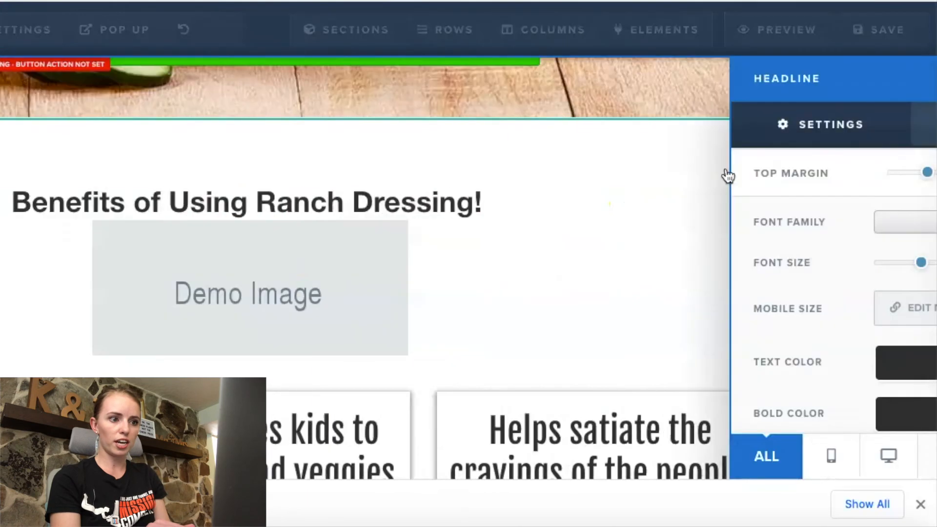
left_click(770, 230)
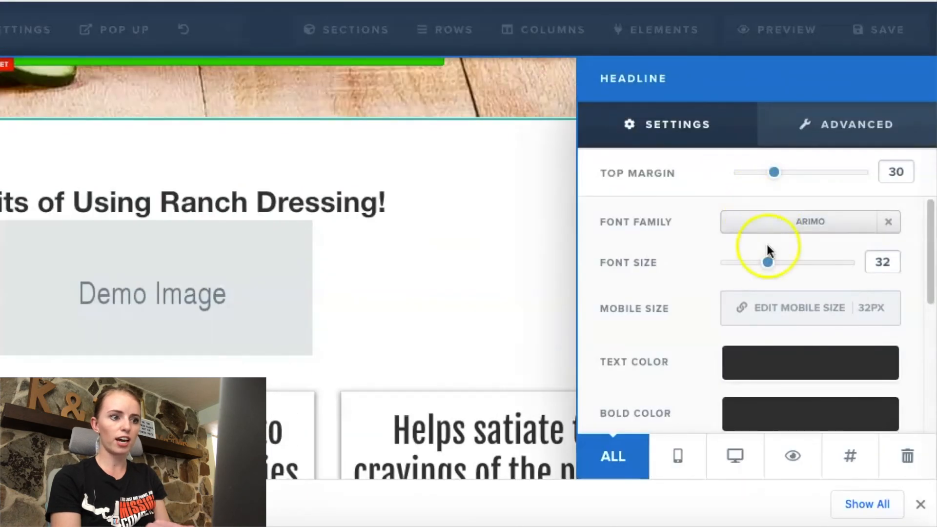
left_click_drag(765, 268, 788, 274)
left_click_drag(774, 171, 740, 174)
scroll(750, 241, "down", 5)
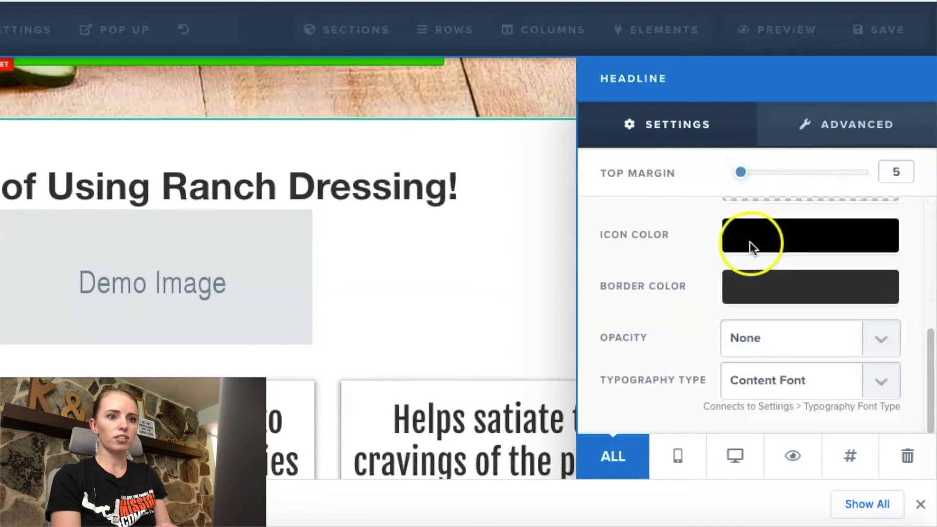
left_click(484, 145)
Step: Switch to the Google Images results and save the picture of four flavored Hidden Valley Ranch bottles to the computer
mouse_move(115, 29)
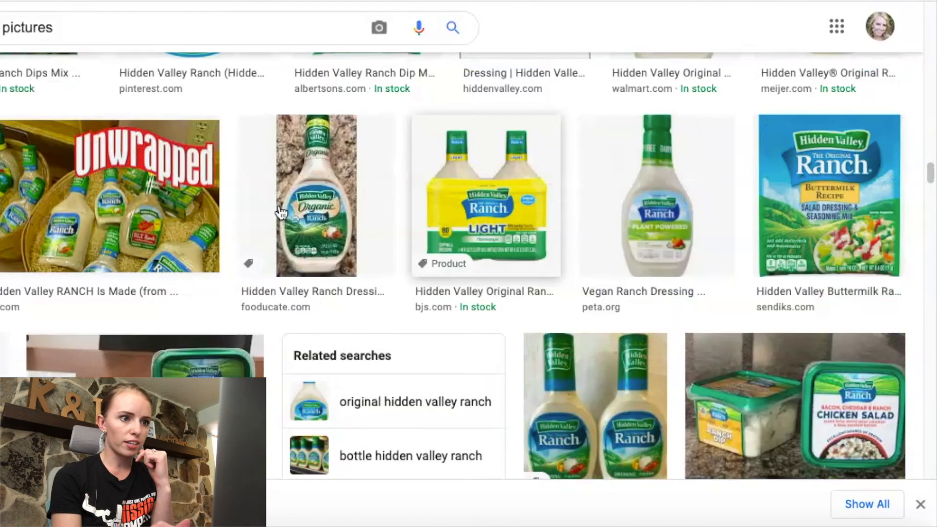
scroll(281, 213, "down", 5)
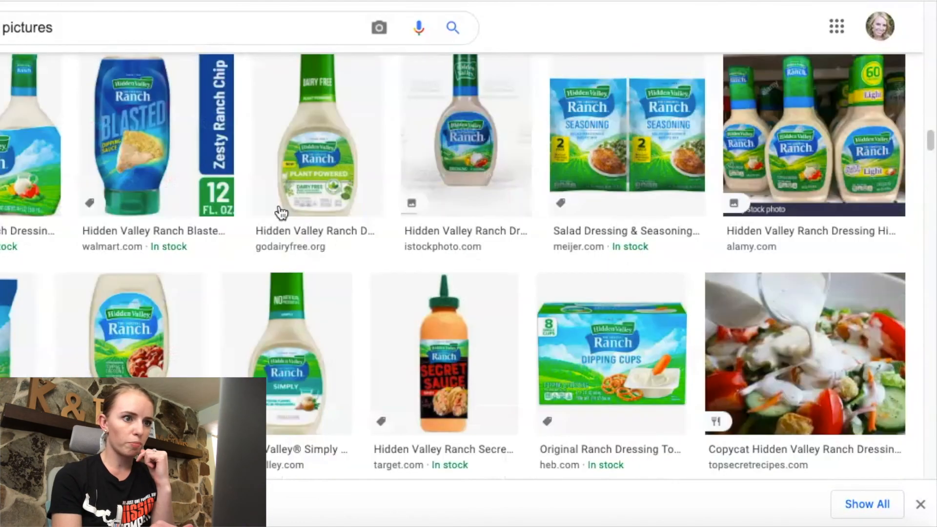
scroll(281, 213, "up", 6)
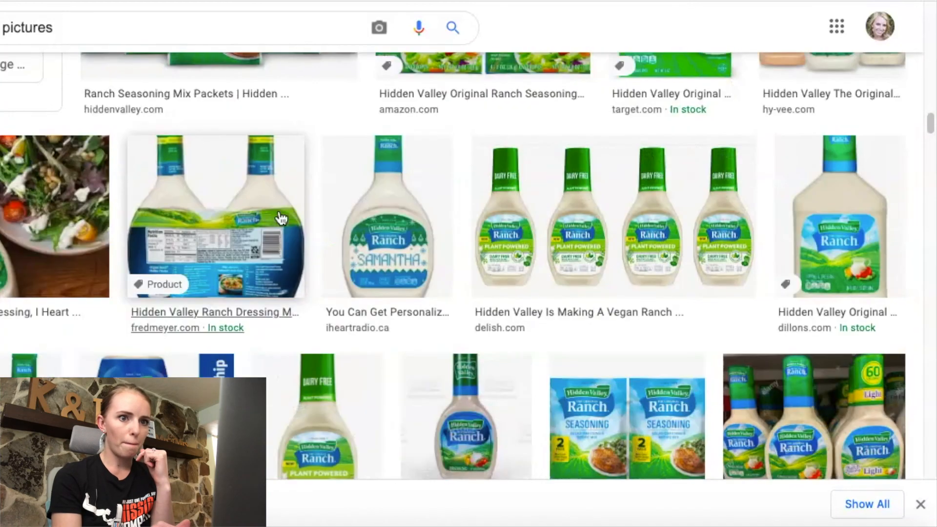
scroll(282, 218, "up", 5)
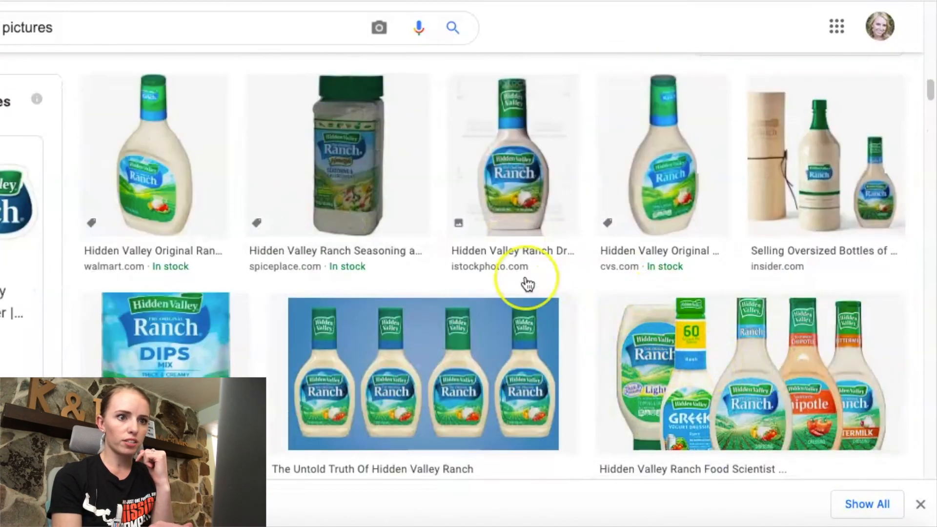
scroll(527, 284, "up", 1)
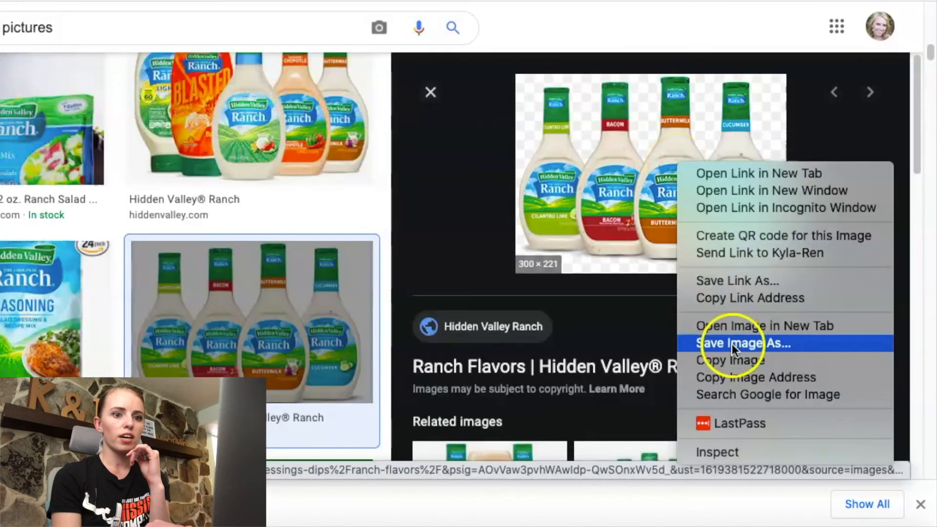
left_click(731, 343)
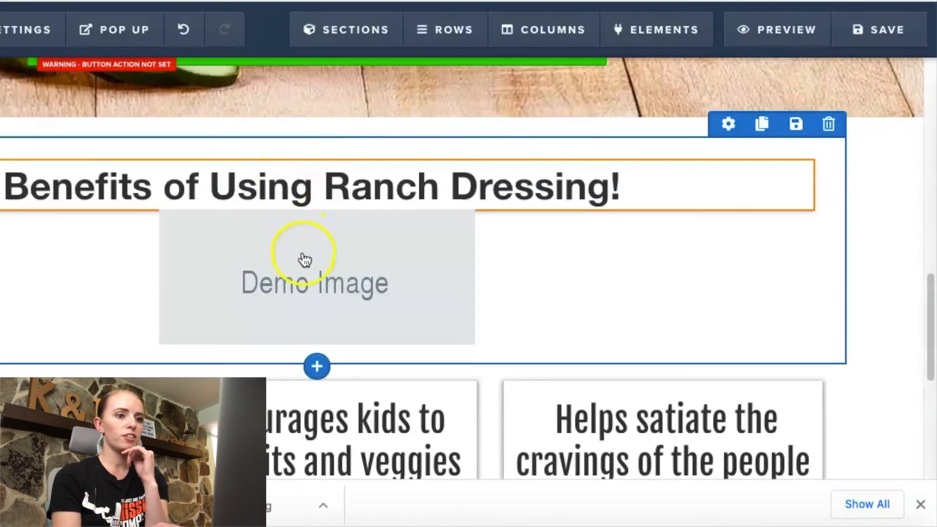
Step: Return to ClickFunnels, upload the saved ranch bottles picture and use it in place of the demo image
left_click(297, 284)
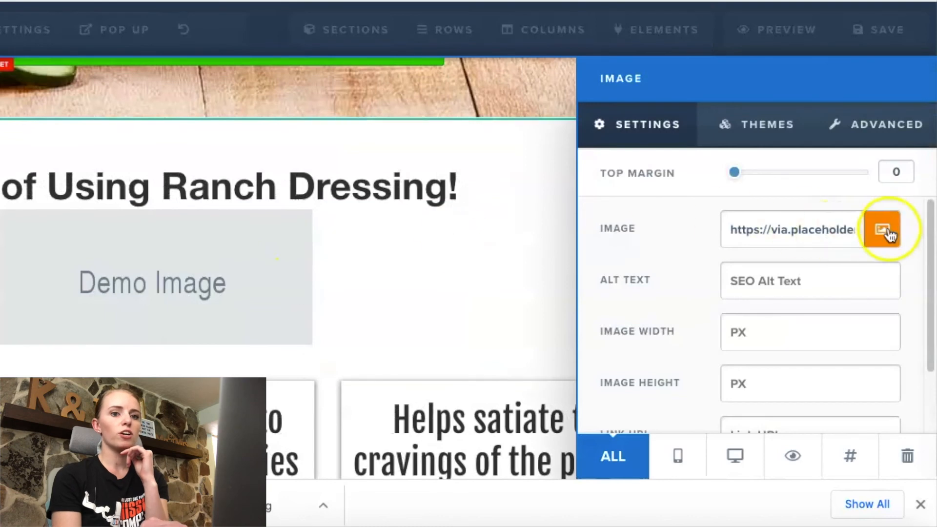
left_click(889, 235)
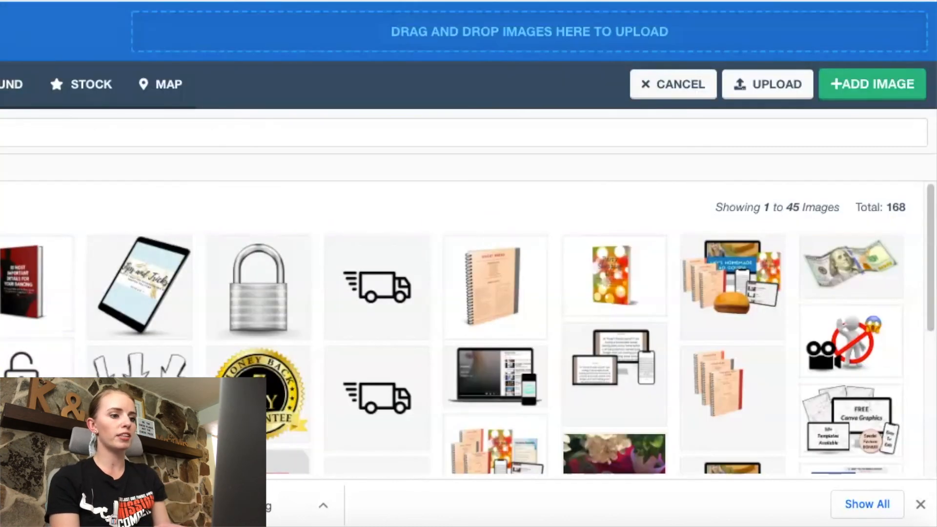
left_click_drag(97, 257, 382, 44)
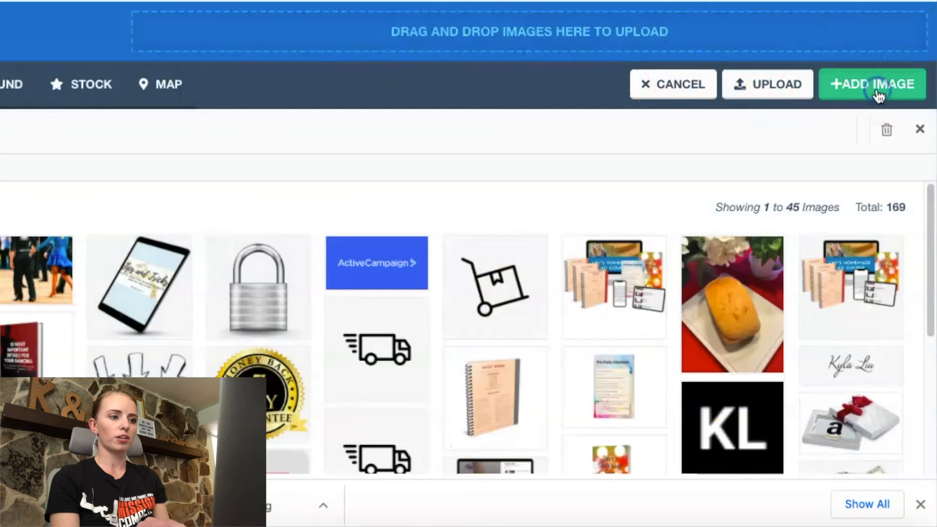
left_click(875, 90)
left_click(465, 265)
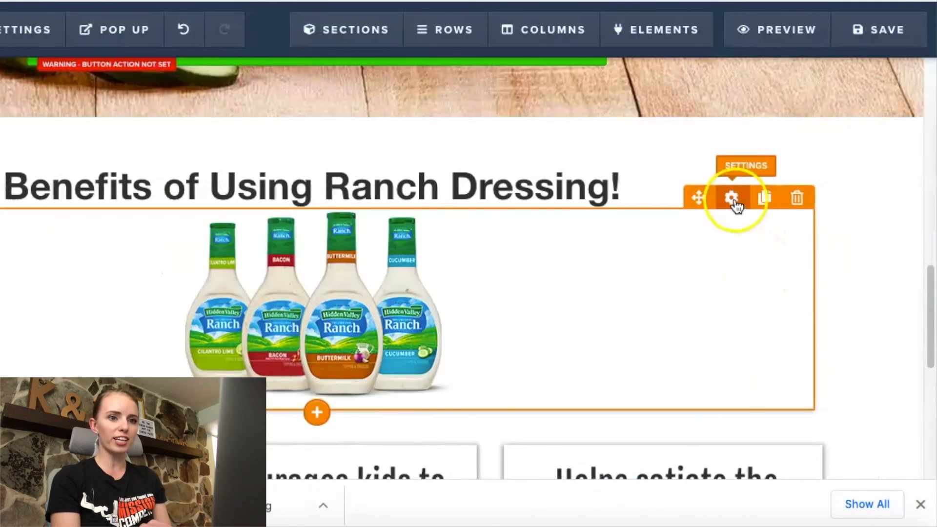
Step: Set the ranch bottles image's top margin to 20
left_click(733, 201)
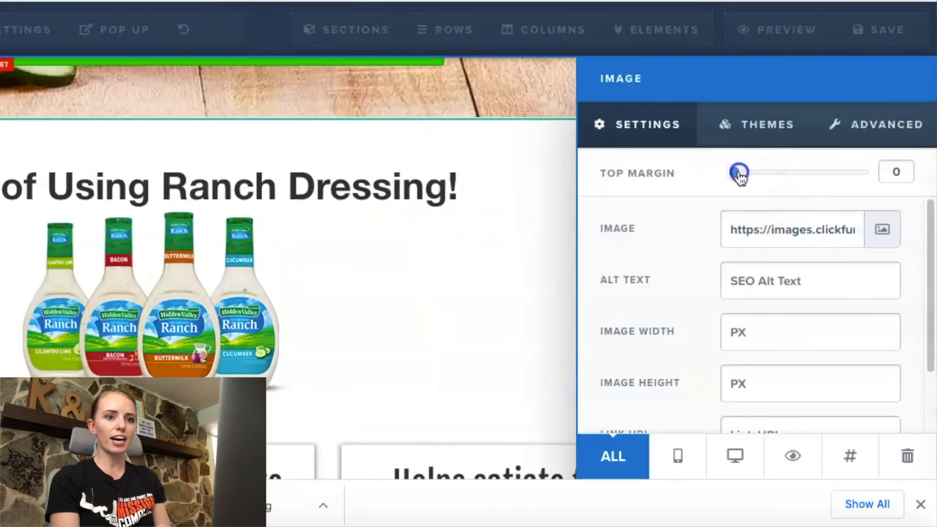
left_click_drag(755, 180, 764, 178)
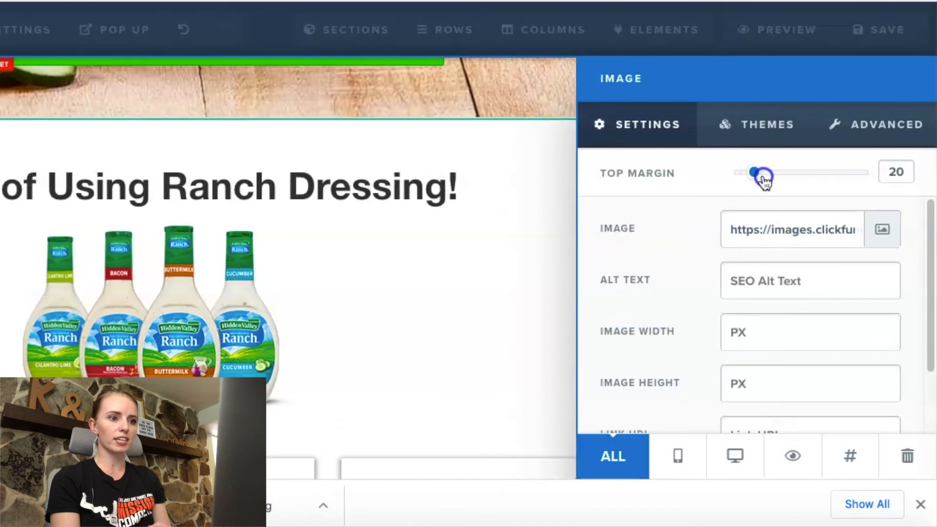
left_click(558, 186)
left_click(730, 153)
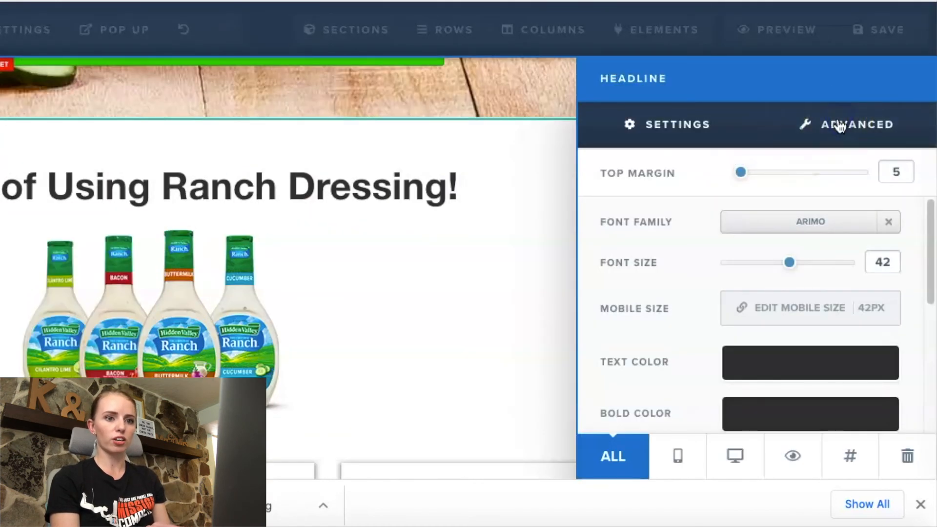
Step: Transform the benefits headline's text to uppercase and set its font size to 58
left_click(839, 126)
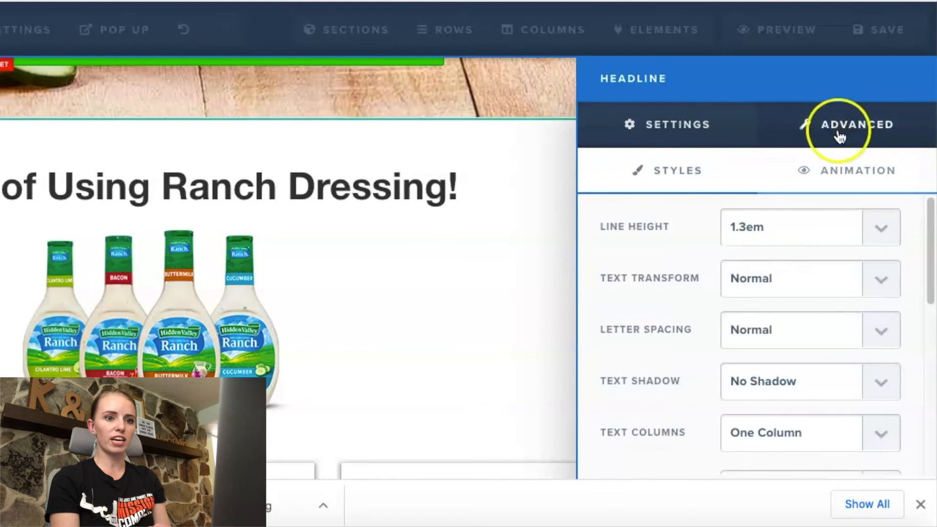
left_click(878, 270)
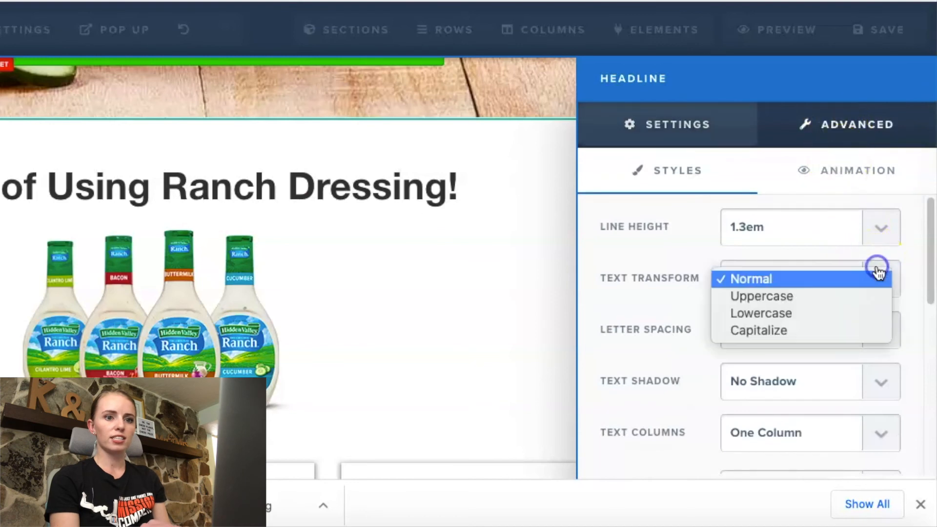
left_click(841, 296)
left_click(571, 270)
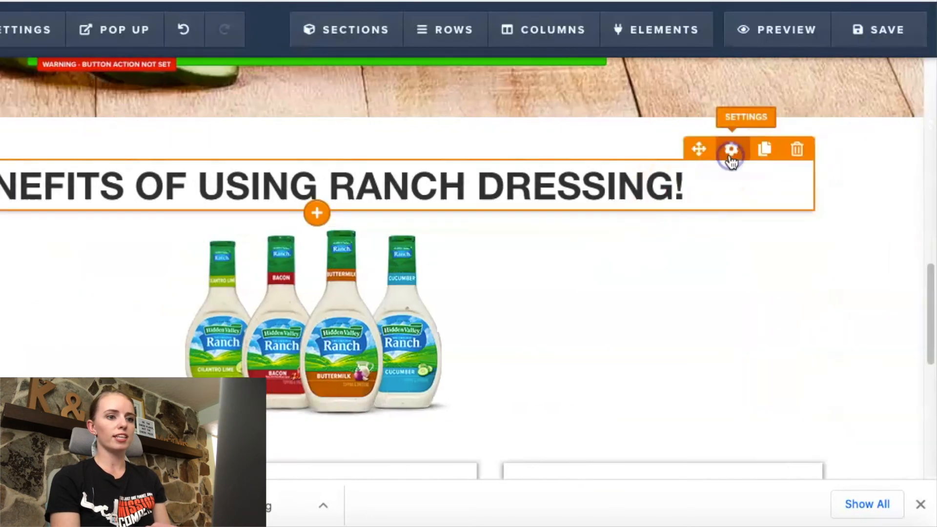
left_click(730, 155)
left_click_drag(789, 264, 823, 263)
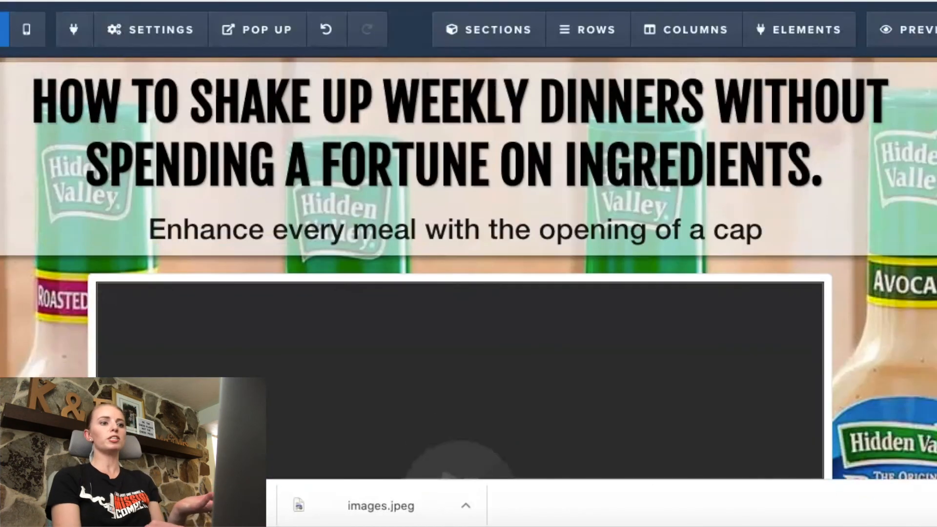
Step: Review the page layout in the editor, from the top headline and video down to the benefits boxes and the lower call-to-action button
scroll(469, 268, "down", 10)
scroll(662, 136, "up", 8)
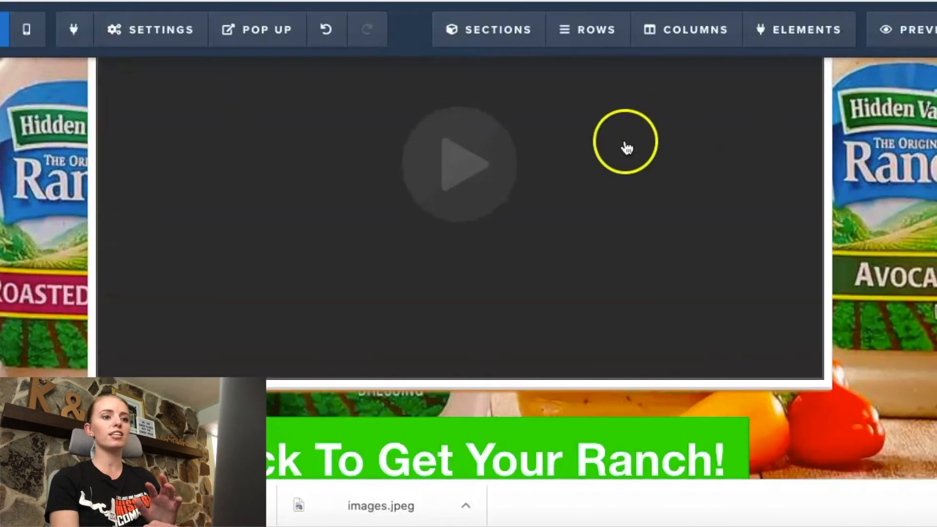
scroll(610, 225, "up", 4)
scroll(610, 224, "up", 4)
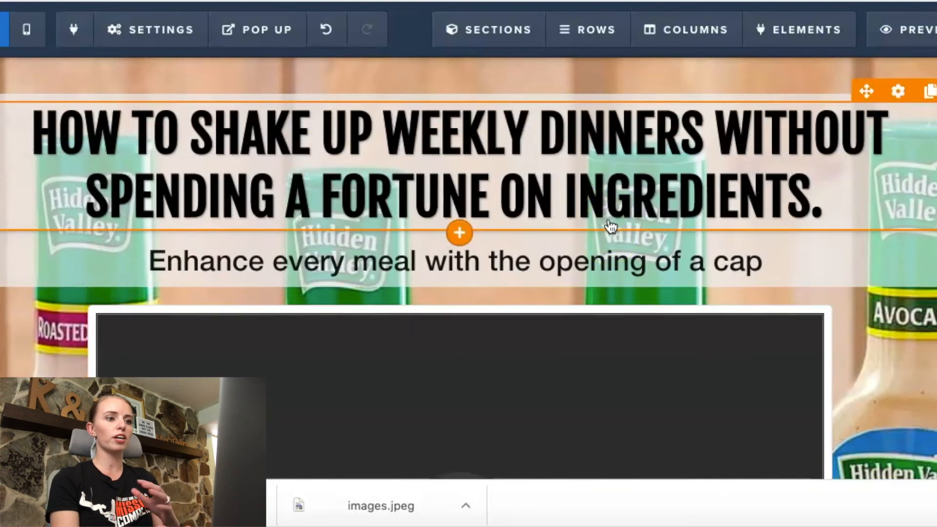
scroll(888, 290, "down", 8)
scroll(888, 291, "up", 5)
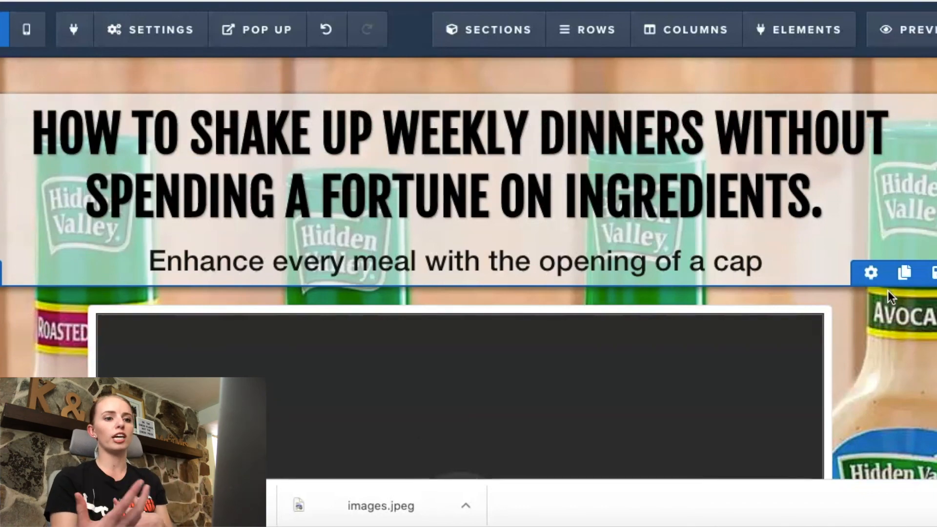
scroll(888, 290, "down", 8)
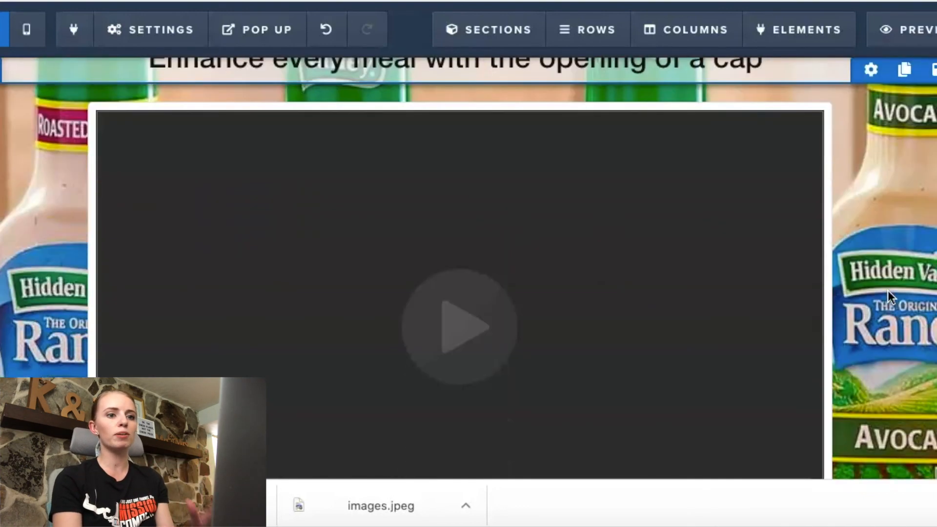
scroll(888, 293, "down", 10)
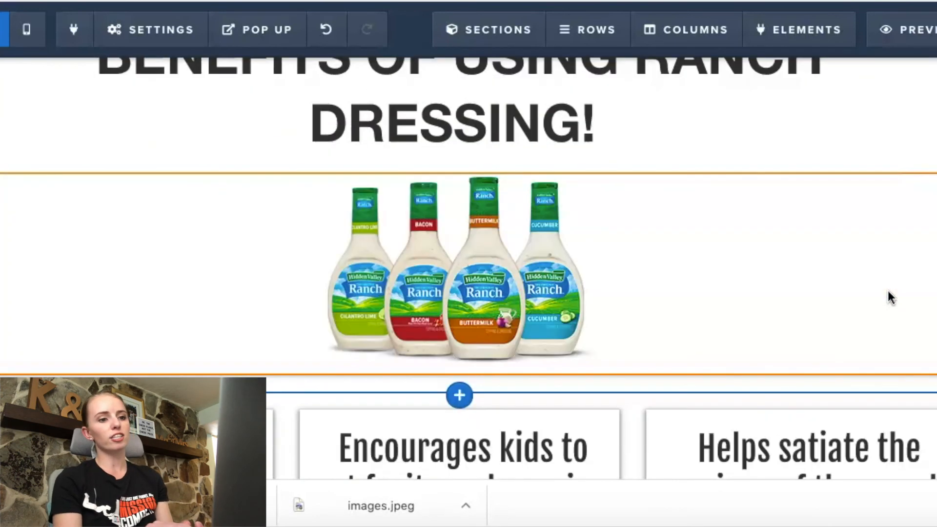
left_click(867, 296)
scroll(458, 144, "down", 5)
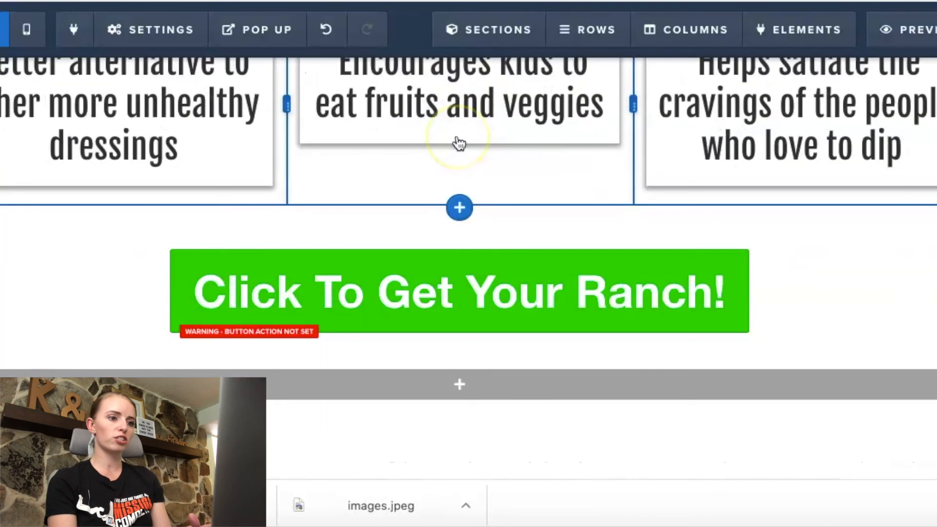
scroll(459, 144, "up", 15)
scroll(459, 144, "up", 5)
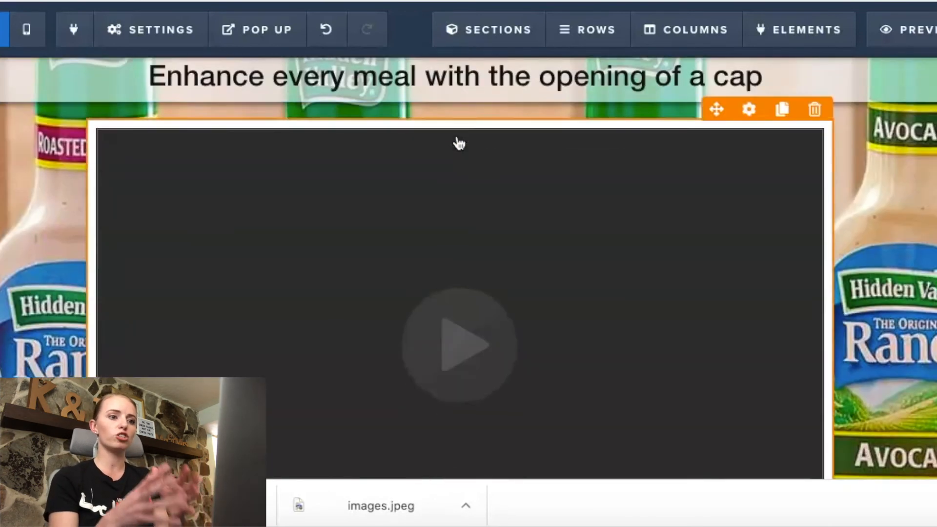
scroll(650, 130, "down", 3)
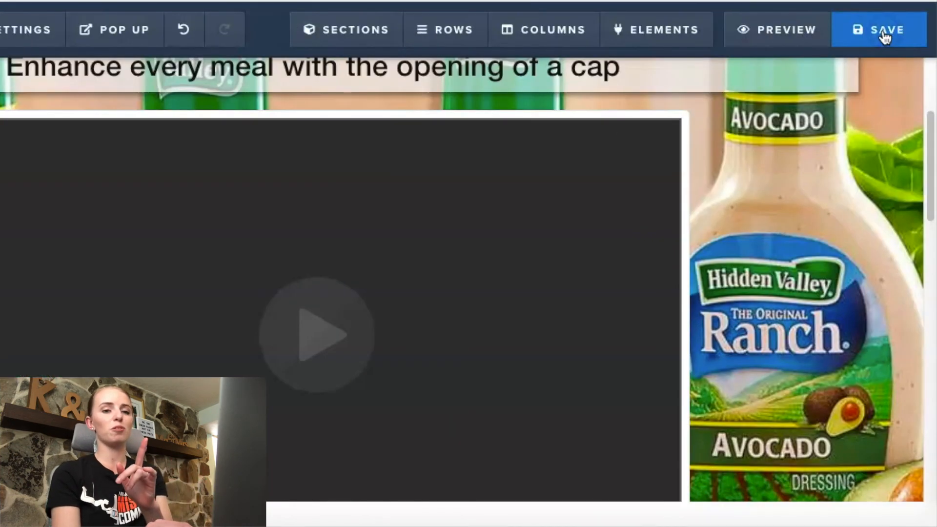
Step: Save the page and check its preview from the headline and video through the benefits section to the last call-to-action button
left_click(885, 37)
left_click(767, 37)
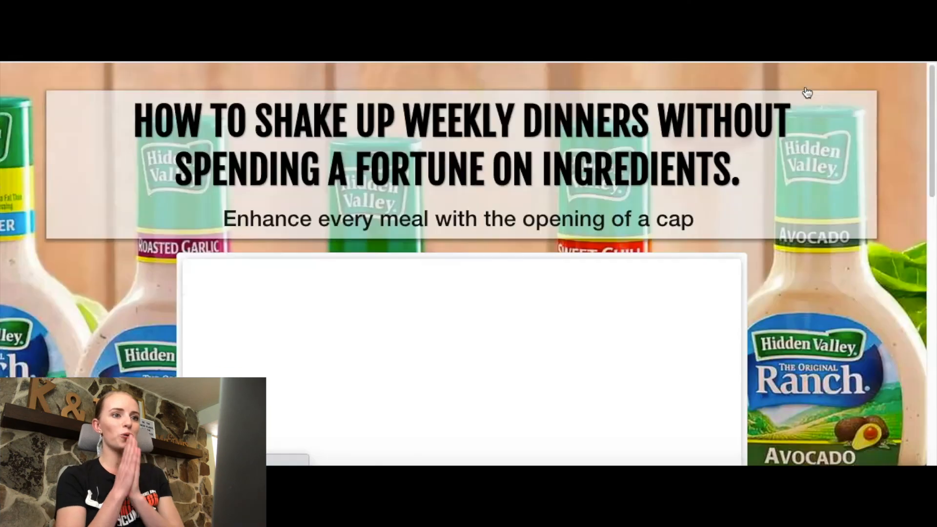
left_click(783, 168)
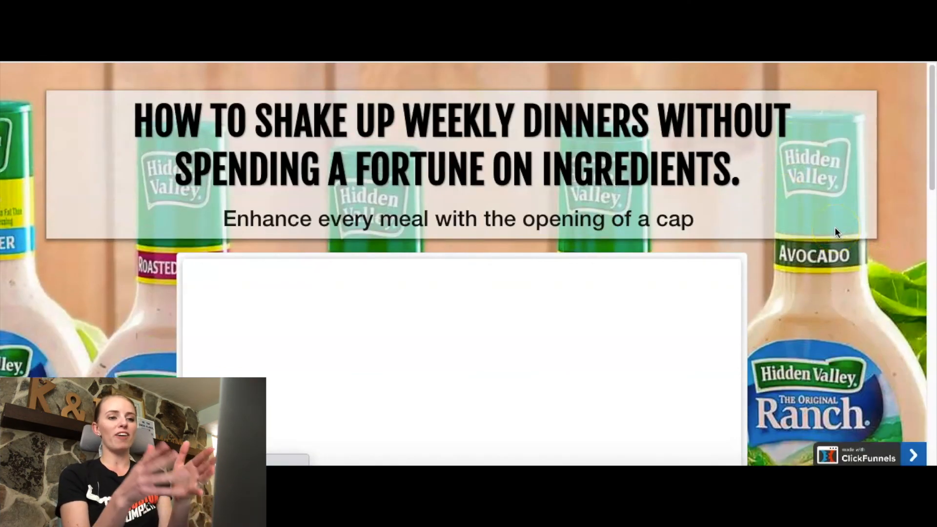
scroll(765, 328, "down", 5)
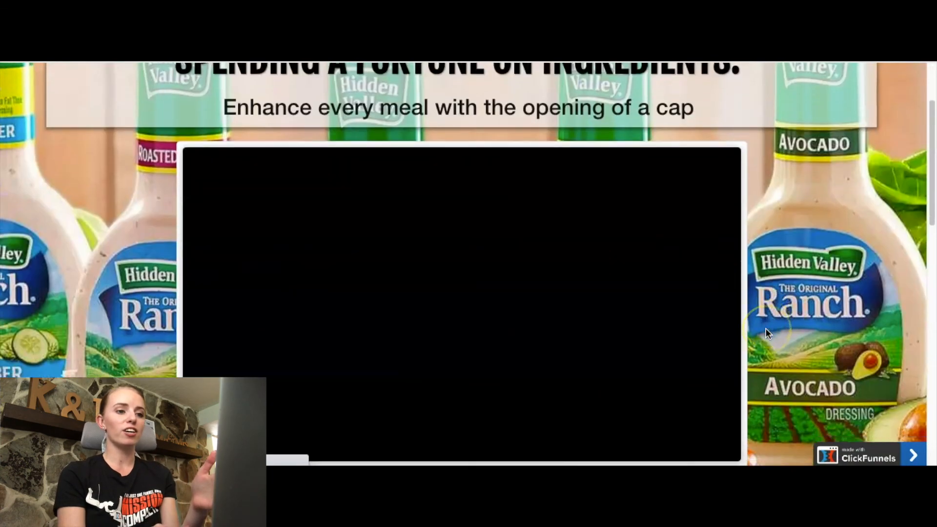
scroll(766, 328, "up", 4)
scroll(491, 95, "down", 10)
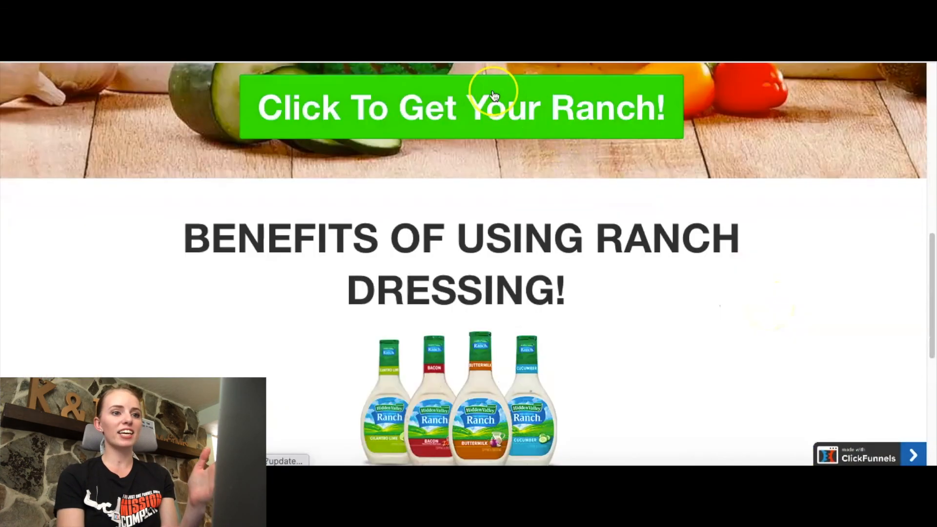
scroll(492, 109, "down", 3)
scroll(491, 385, "up", 12)
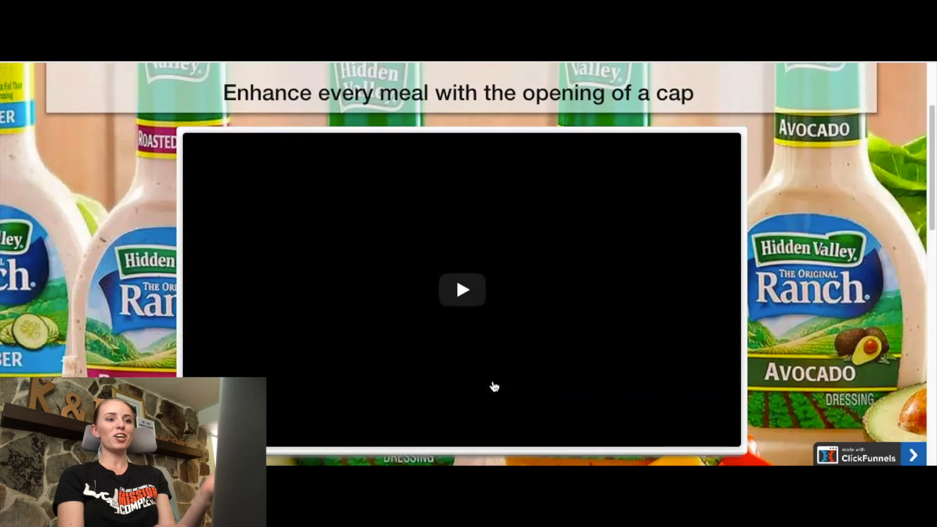
scroll(900, 345, "down", 12)
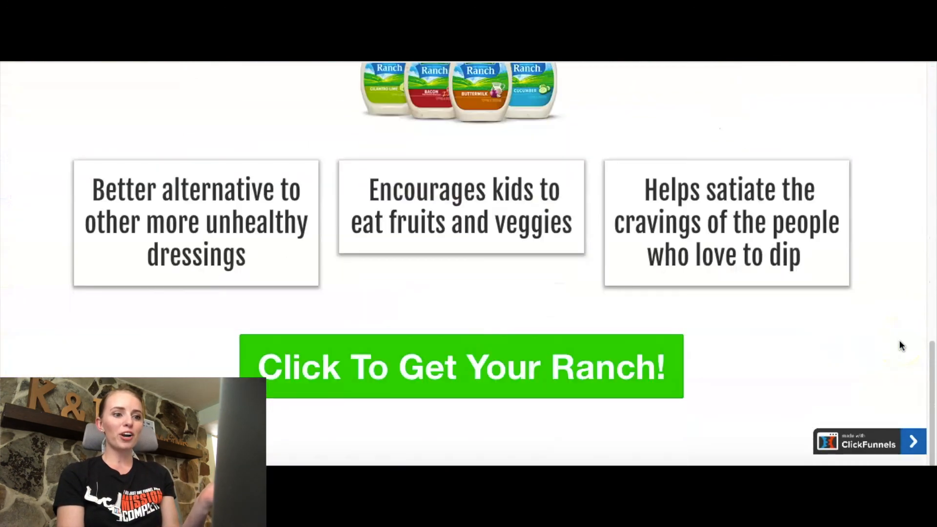